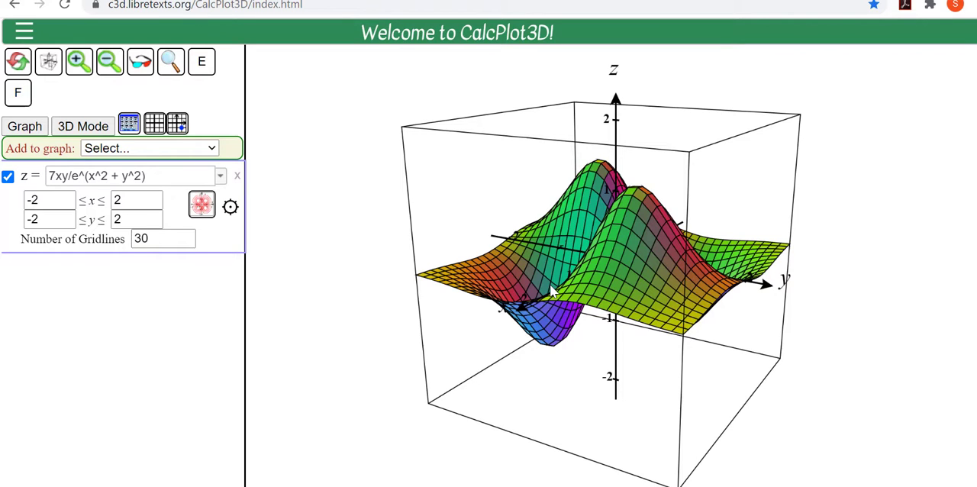
Step: Rotate the surface plot back and forth about the z-axis to view it from several sides
{"action": "left_click_drag", "start_coordinate": [549, 284], "coordinate": [621, 379]}
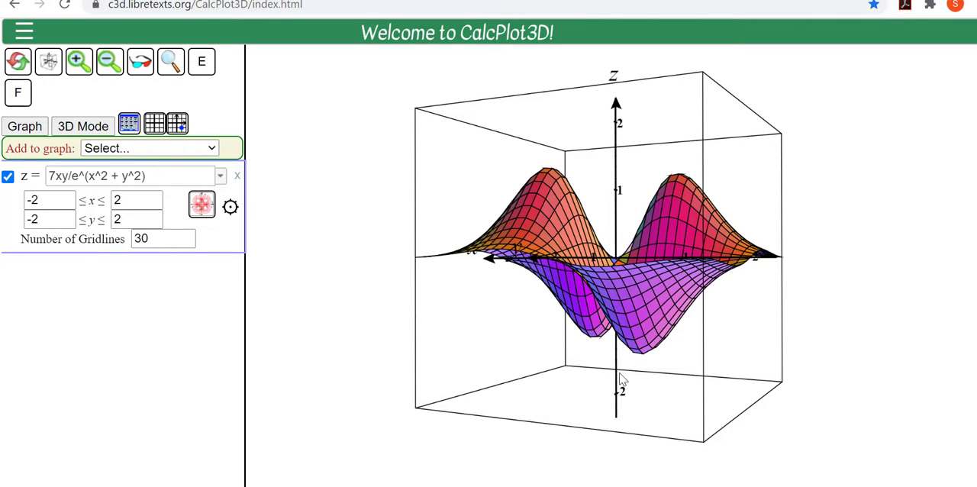
{"action": "key", "text": "Right"}
{"action": "key", "text": "Right"}
{"action": "key", "text": "Right"}
{"action": "key", "text": "Right"}
{"action": "key", "text": "Right"}
{"action": "key", "text": "Right"}
{"action": "key", "text": "Right"}
{"action": "key", "text": "Right"}
{"action": "key", "text": "Right"}
{"action": "key", "text": "Right"}
{"action": "key", "text": "Right"}
{"action": "key", "text": "Right"}
{"action": "key", "text": "Right"}
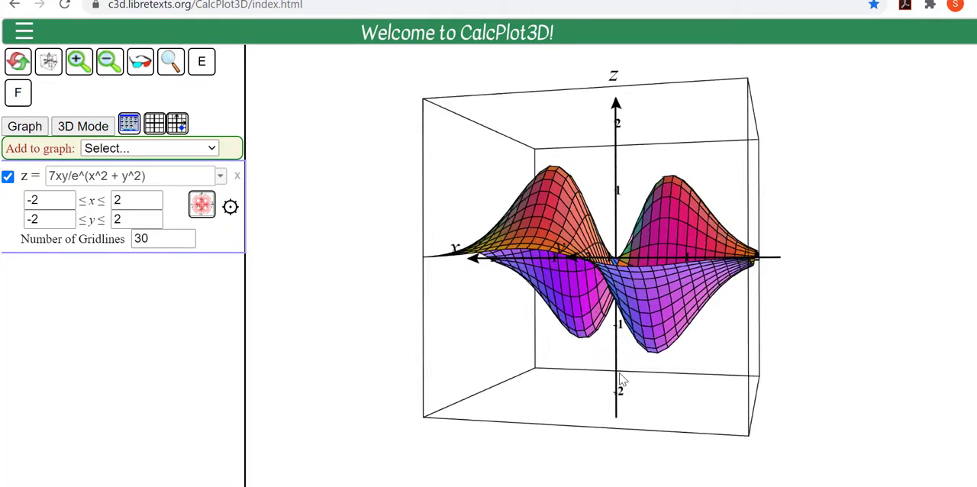
{"action": "key", "text": "Left"}
{"action": "key", "text": "Right"}
{"action": "key", "text": "Right"}
{"action": "key", "text": "Right"}
{"action": "key", "text": "Right"}
{"action": "key", "text": "Right"}
{"action": "key", "text": "Right"}
{"action": "key", "text": "Right"}
{"action": "key", "text": "Right"}
{"action": "key", "text": "Right"}
{"action": "key", "text": "Right"}
{"action": "key", "text": "Right"}
{"action": "key", "text": "Right"}
{"action": "key", "text": "Right"}
{"action": "key", "text": "Right"}
{"action": "key", "text": "Right"}
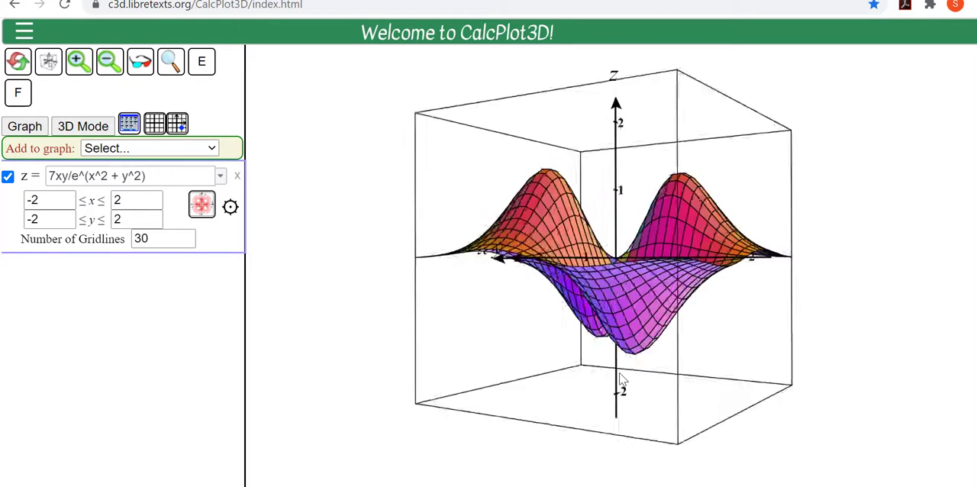
{"action": "key", "text": "Left"}
{"action": "key", "text": "Right"}
{"action": "key", "text": "Right"}
{"action": "key", "text": "Right"}
{"action": "key", "text": "Right"}
{"action": "key", "text": "Right"}
{"action": "key", "text": "Right"}
{"action": "key", "text": "Right"}
{"action": "key", "text": "Right"}
{"action": "key", "text": "Right"}
{"action": "key", "text": "Right"}
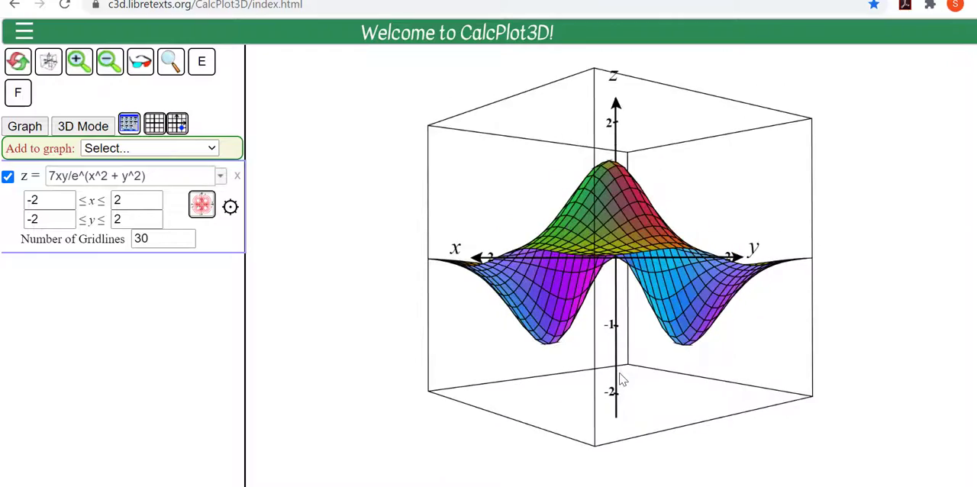
Step: Tilt the surface plot up and down to examine its peaks and valleys from above and from the side
{"action": "key", "text": "Down"}
{"action": "key", "text": "Down"}
{"action": "key", "text": "Down"}
{"action": "key", "text": "Down"}
{"action": "key", "text": "Down"}
{"action": "key", "text": "Down"}
{"action": "key", "text": "Down"}
{"action": "key", "text": "Down"}
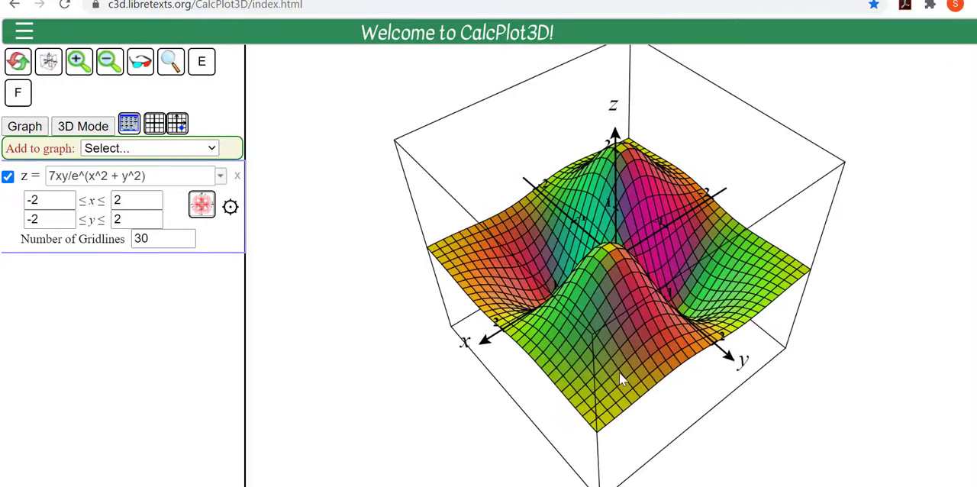
{"action": "key", "text": "Up"}
{"action": "key", "text": "Up"}
{"action": "key", "text": "Up"}
{"action": "key", "text": "Up"}
{"action": "key", "text": "Up"}
{"action": "key", "text": "Up"}
{"action": "key", "text": "Down"}
{"action": "key", "text": "Down"}
{"action": "key", "text": "Down"}
{"action": "key", "text": "Down"}
{"action": "key", "text": "Down"}
{"action": "key", "text": "Down"}
{"action": "key", "text": "Down"}
{"action": "key", "text": "Down"}
{"action": "key", "text": "Down"}
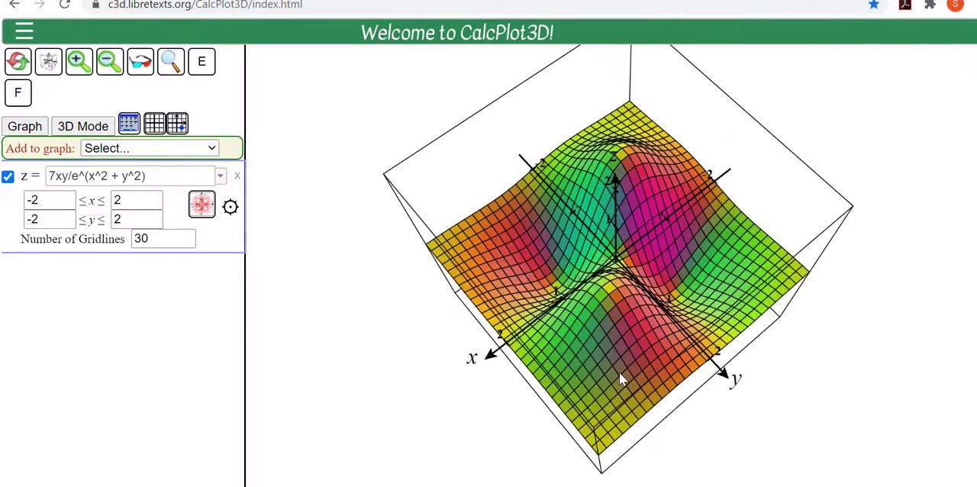
{"action": "key", "text": "Up"}
{"action": "key", "text": "Up"}
{"action": "key", "text": "Up"}
{"action": "key", "text": "Up"}
{"action": "key", "text": "Up"}
{"action": "key", "text": "Up"}
{"action": "key", "text": "Up"}
{"action": "key", "text": "Up"}
{"action": "key", "text": "Up"}
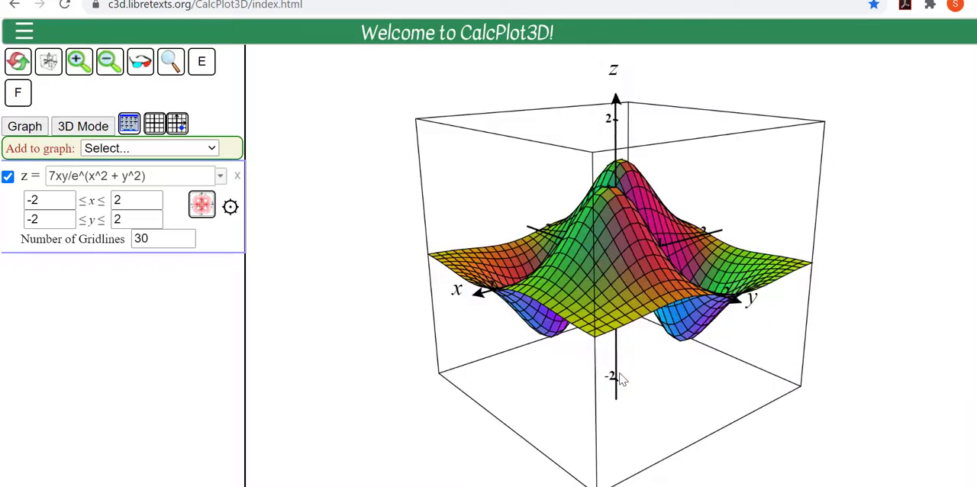
{"action": "key", "text": "Down"}
Step: Tilt the plot to a steep overhead view and turn it in both directions about the z-axis
{"action": "key", "text": "Down"}
{"action": "key", "text": "Down"}
{"action": "key", "text": "Down"}
{"action": "key", "text": "Down"}
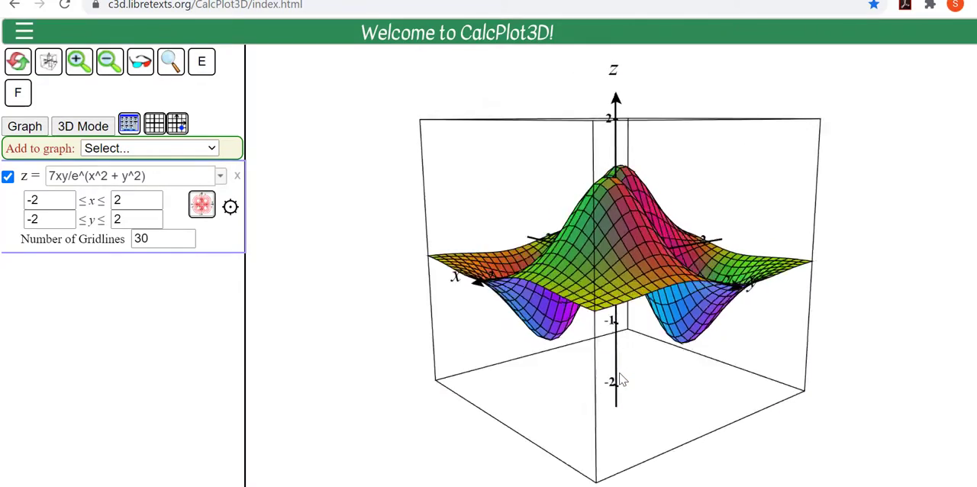
{"action": "key", "text": "Left"}
{"action": "key", "text": "Left"}
{"action": "key", "text": "Left"}
{"action": "key", "text": "Down"}
{"action": "key", "text": "Down"}
{"action": "key", "text": "Down"}
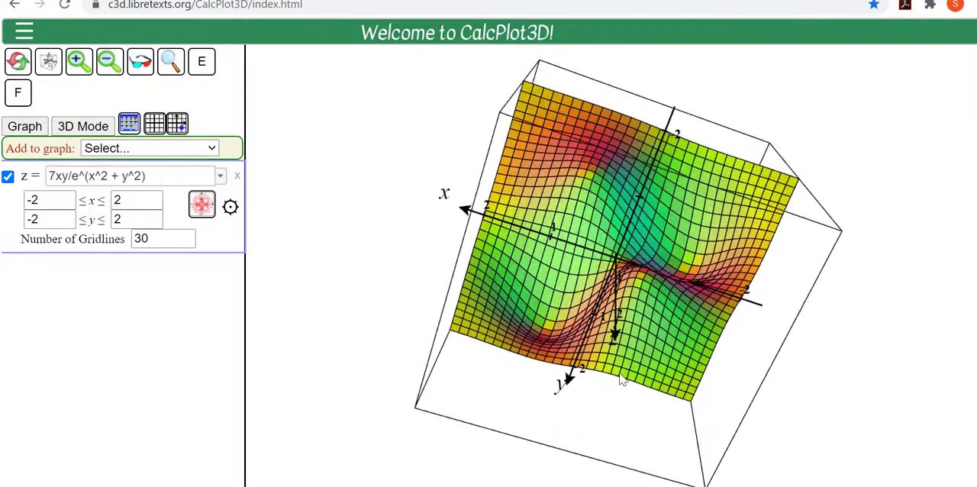
{"action": "key", "text": "Right"}
{"action": "key", "text": "Right"}
{"action": "key", "text": "Right"}
{"action": "key", "text": "Right"}
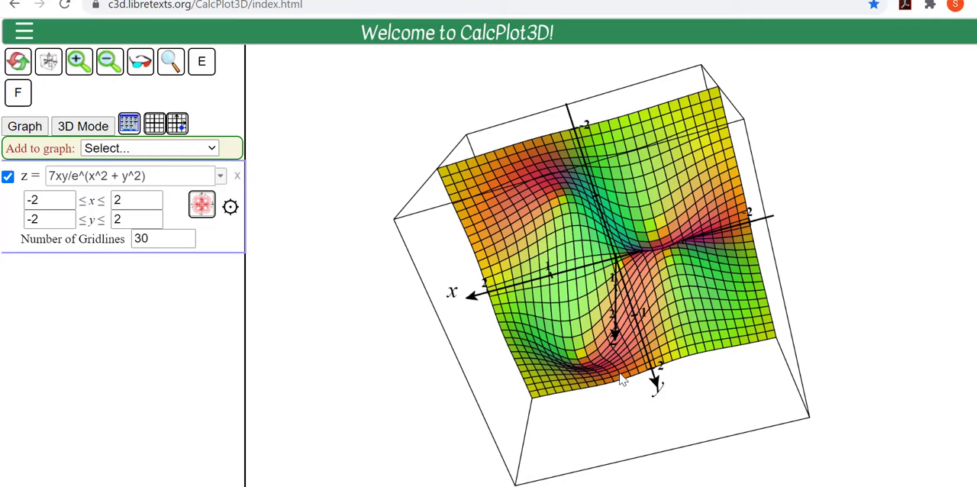
Step: Reset the plot to its default viewpoint and rotate the surface about the x-axis
{"action": "key", "text": "Home"}
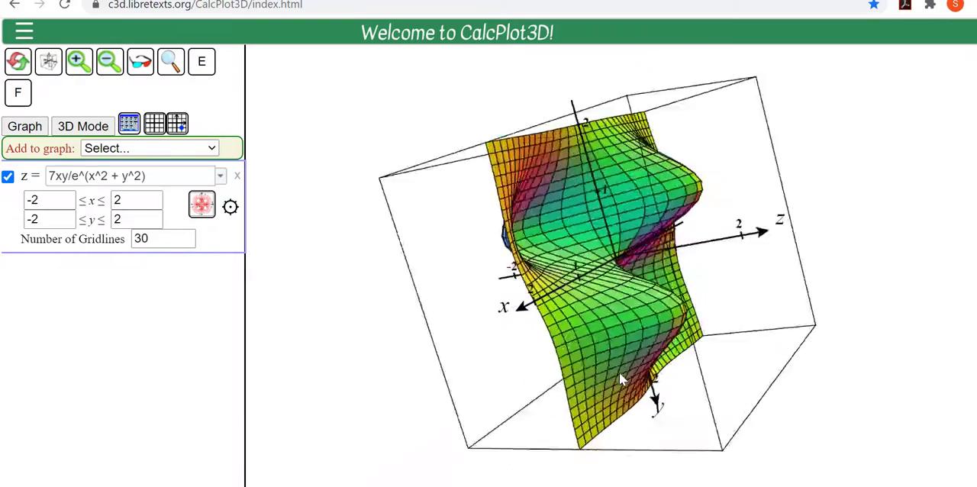
{"action": "left_click", "coordinate": [619, 374]}
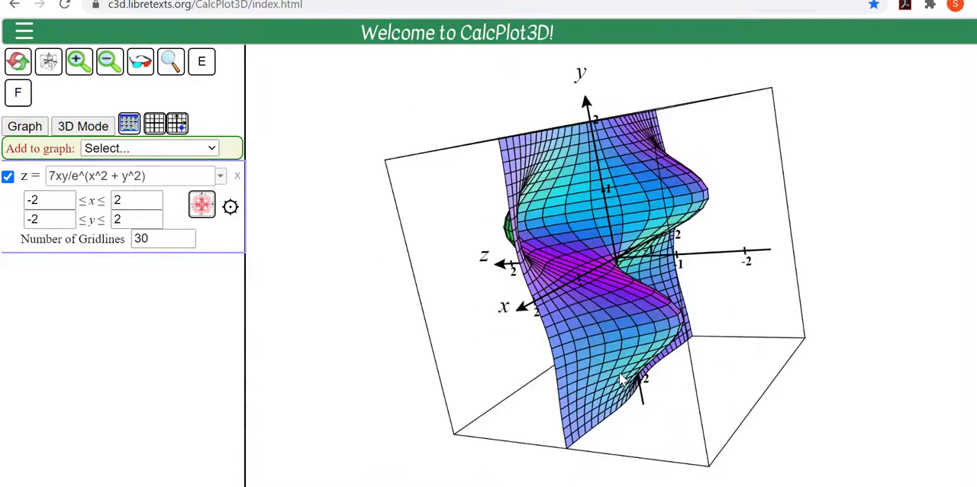
{"action": "key", "text": "x"}
{"action": "key", "text": "x"}
{"action": "key", "text": "x"}
{"action": "key", "text": "x"}
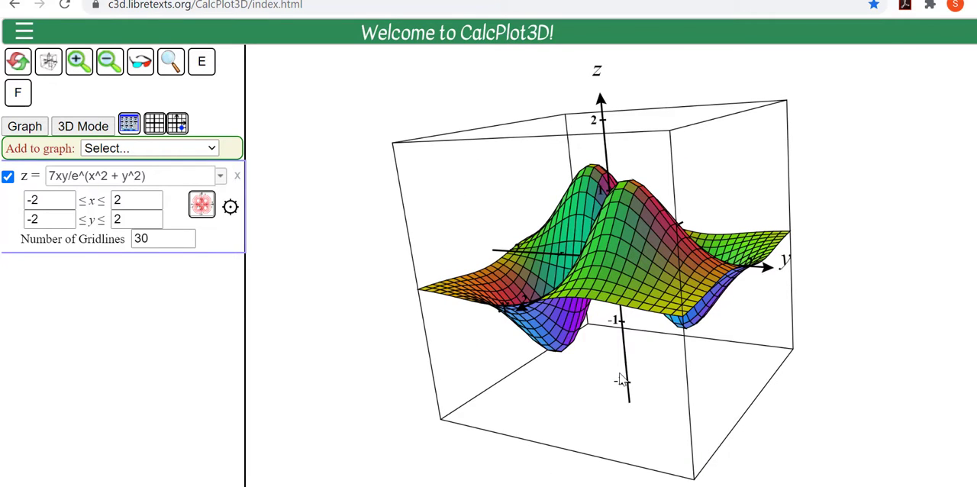
Step: Rotate the surface plot repeatedly about the y-axis to examine it from all around
{"action": "key", "text": "y"}
{"action": "key", "text": "y"}
{"action": "key", "text": "y"}
{"action": "key", "text": "y"}
{"action": "key", "text": "y"}
{"action": "key", "text": "y"}
{"action": "key", "text": "y"}
{"action": "key", "text": "y"}
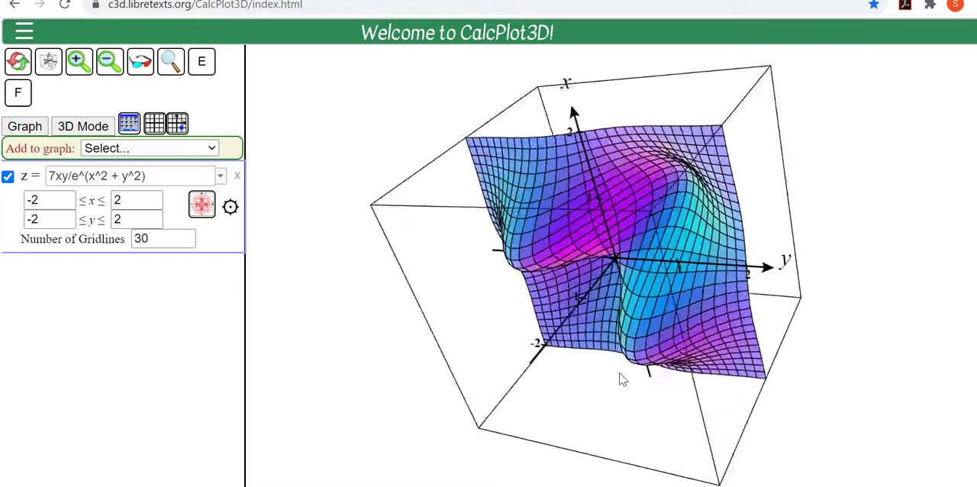
{"action": "key", "text": "y"}
{"action": "key", "text": "y"}
{"action": "key", "text": "y"}
{"action": "key", "text": "y"}
{"action": "key", "text": "y"}
{"action": "key", "text": "y"}
{"action": "key", "text": "y"}
{"action": "key", "text": "y"}
{"action": "key", "text": "y"}
{"action": "key", "text": "y"}
{"action": "key", "text": "y"}
{"action": "key", "text": "y"}
{"action": "key", "text": "y"}
{"action": "key", "text": "y"}
{"action": "key", "text": "y"}
{"action": "key", "text": "y"}
{"action": "key", "text": "y"}
{"action": "key", "text": "y"}
{"action": "key", "text": "y"}
{"action": "key", "text": "y"}
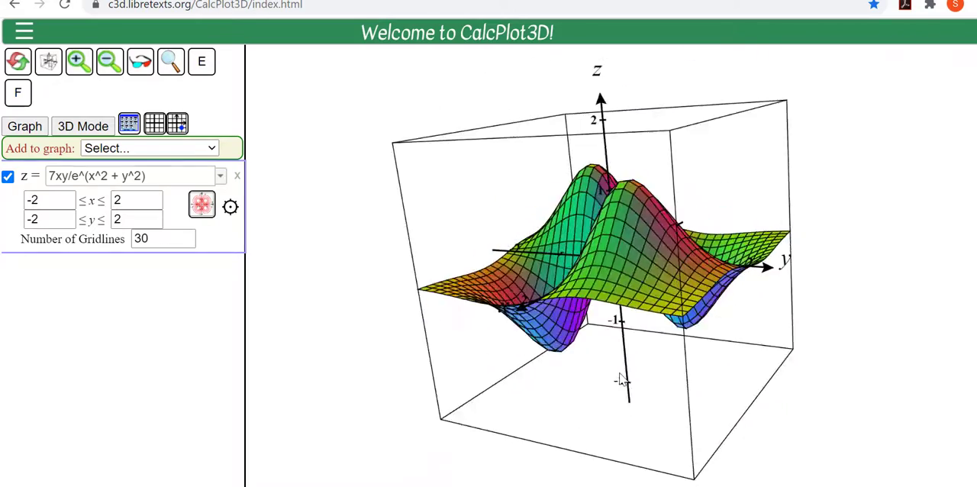
{"action": "key", "text": "y"}
{"action": "key", "text": "y"}
{"action": "key", "text": "y"}
{"action": "key", "text": "y"}
{"action": "key", "text": "y"}
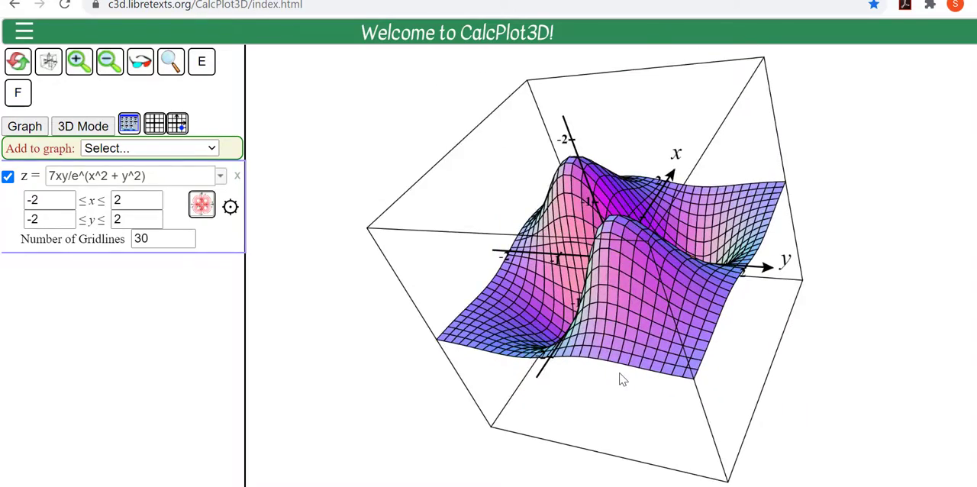
{"action": "key", "text": "y"}
{"action": "key", "text": "y"}
{"action": "key", "text": "y"}
{"action": "key", "text": "y"}
{"action": "key", "text": "y"}
{"action": "key", "text": "y"}
{"action": "key", "text": "y"}
{"action": "key", "text": "y"}
{"action": "key", "text": "y"}
{"action": "key", "text": "y"}
{"action": "key", "text": "y"}
{"action": "key", "text": "y"}
{"action": "key", "text": "y"}
{"action": "key", "text": "y"}
{"action": "key", "text": "y"}
{"action": "key", "text": "y"}
{"action": "key", "text": "y"}
{"action": "key", "text": "y"}
{"action": "key", "text": "y"}
{"action": "key", "text": "y"}
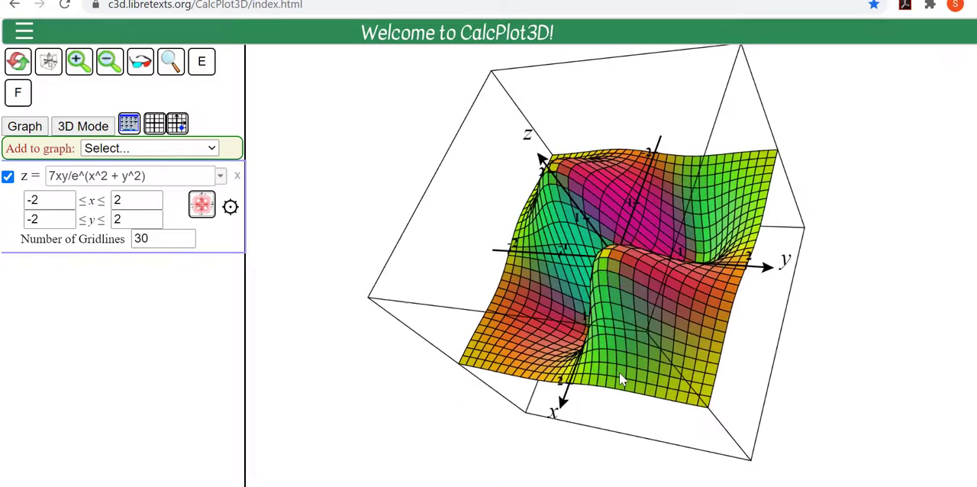
{"action": "key", "text": "y"}
{"action": "key", "text": "y"}
{"action": "key", "text": "y"}
{"action": "key", "text": "y"}
{"action": "key", "text": "y"}
{"action": "key", "text": "y"}
{"action": "key", "text": "y"}
{"action": "key", "text": "y"}
{"action": "key", "text": "y"}
{"action": "key", "text": "y"}
{"action": "key", "text": "y"}
{"action": "key", "text": "y"}
{"action": "key", "text": "y"}
{"action": "key", "text": "y"}
{"action": "key", "text": "y"}
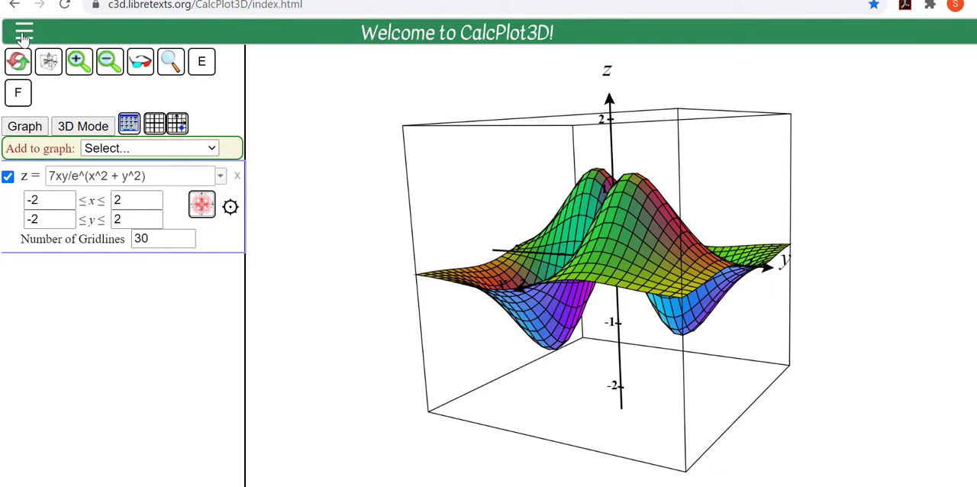
Step: Review the key shortcut tables in the help manual's Rotating the 3D Plot & Key Shortcuts section, and return to the plot
{"action": "left_click", "coordinate": [24, 33]}
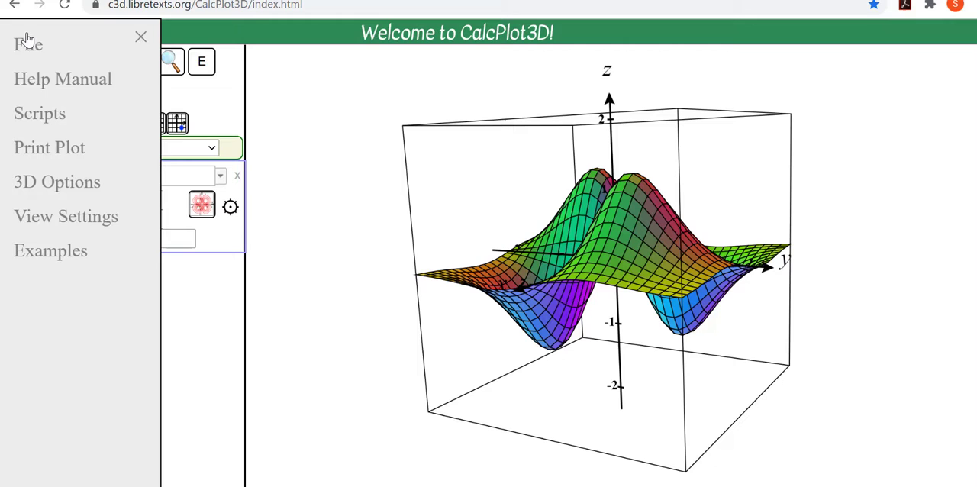
{"action": "left_click", "coordinate": [61, 80]}
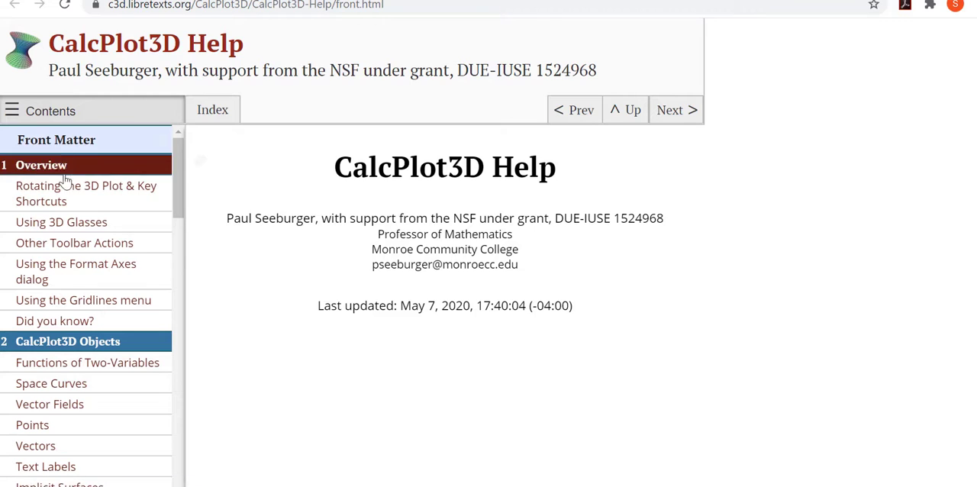
{"action": "left_click", "coordinate": [68, 201]}
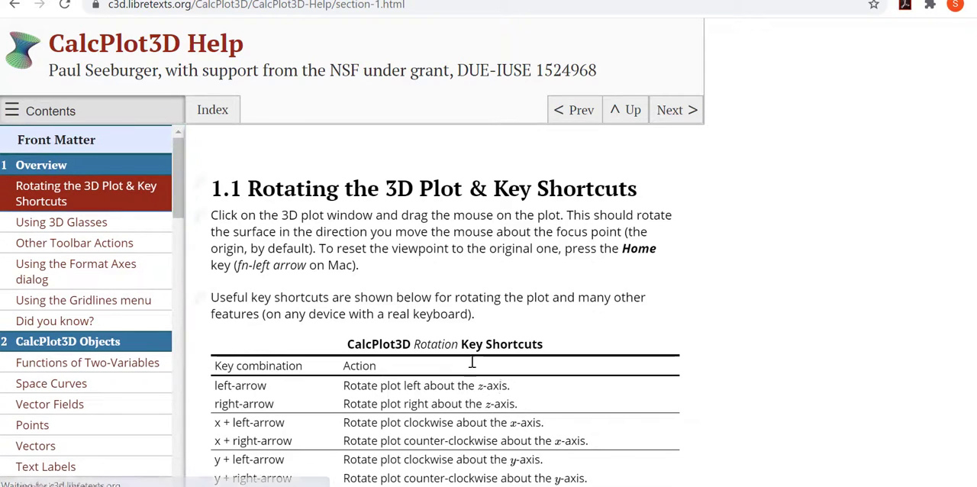
{"action": "scroll", "coordinate": [504, 387], "scroll_direction": "down", "scroll_amount": 7}
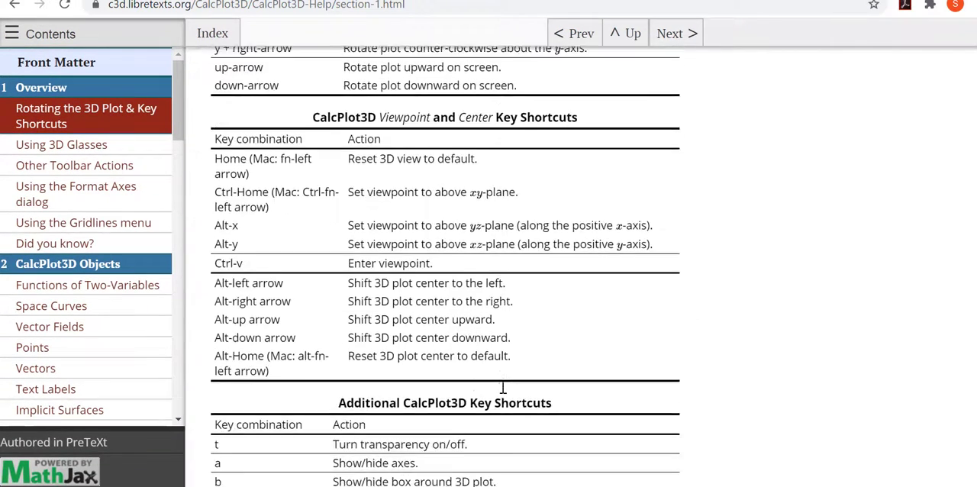
{"action": "scroll", "coordinate": [503, 386], "scroll_direction": "down", "scroll_amount": 2}
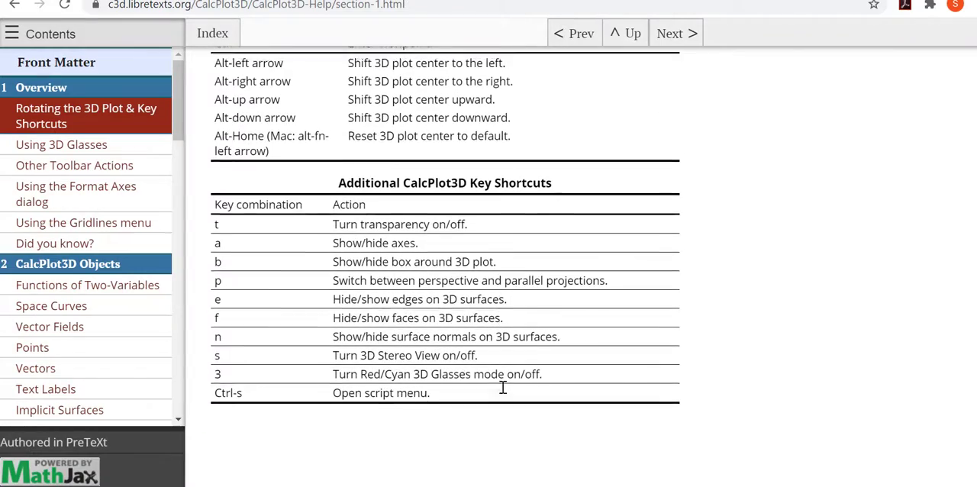
{"action": "scroll", "coordinate": [503, 387], "scroll_direction": "up", "scroll_amount": 3}
{"action": "scroll", "coordinate": [503, 388], "scroll_direction": "up", "scroll_amount": 5}
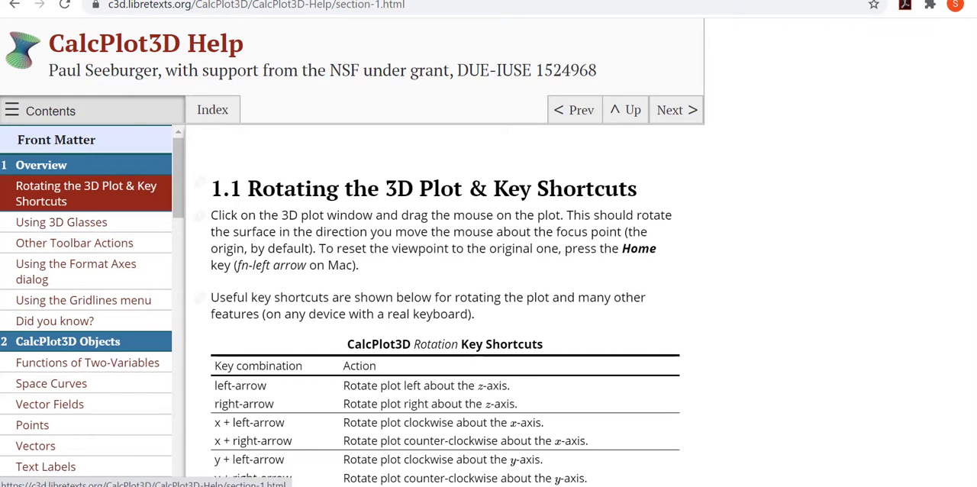
{"action": "left_click", "coordinate": [131, 0]}
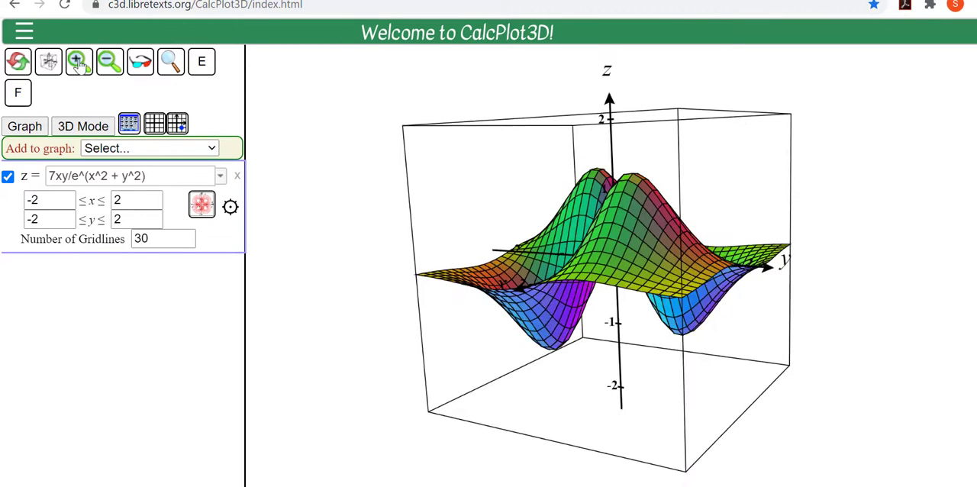
Step: Zoom the plot in until x and y range from -0.5 to 0.5, and rotate the enlarged surface
{"action": "left_click", "coordinate": [79, 61]}
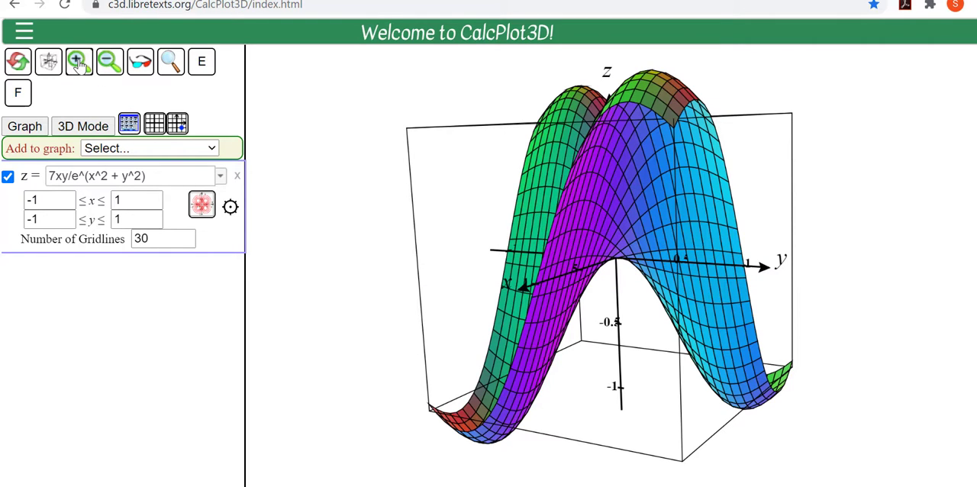
{"action": "left_click", "coordinate": [79, 61]}
{"action": "left_click_drag", "start_coordinate": [587, 283], "coordinate": [634, 281]}
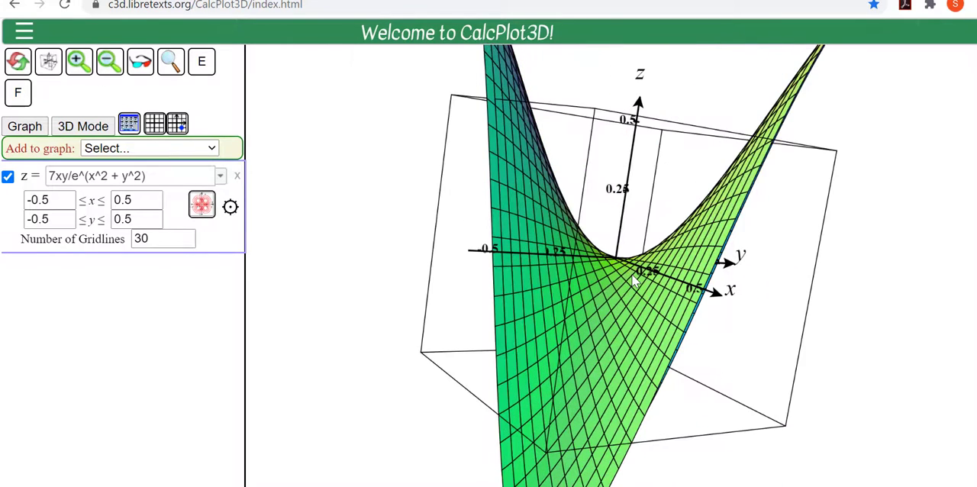
Step: Zoom the plot out beyond the -2 to 2 range, and bring x and y back to -2 to 2
{"action": "left_click", "coordinate": [107, 61]}
{"action": "left_click", "coordinate": [107, 61]}
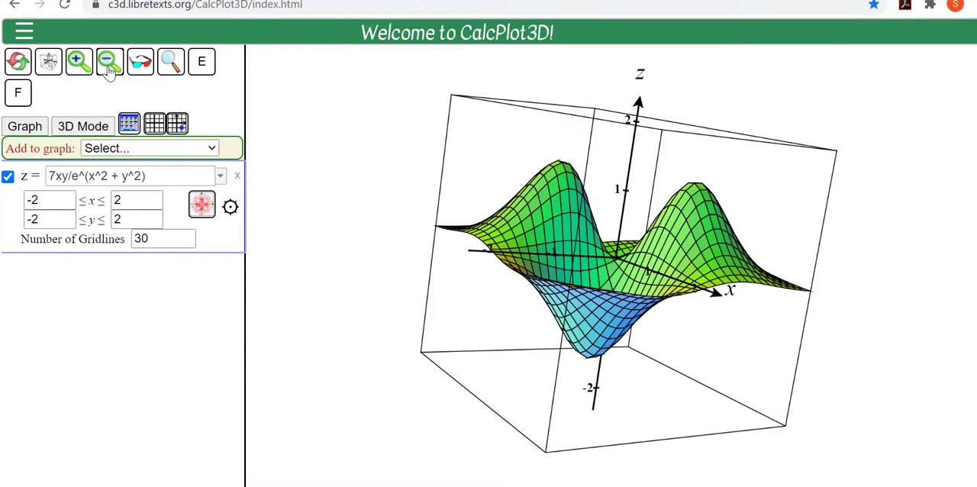
{"action": "left_click", "coordinate": [108, 61]}
{"action": "left_click", "coordinate": [107, 63]}
{"action": "left_click", "coordinate": [79, 61]}
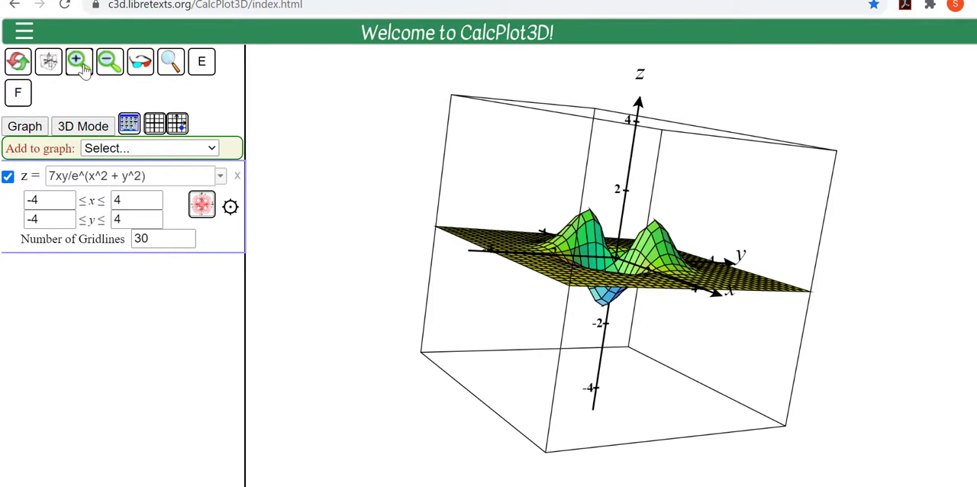
{"action": "left_click", "coordinate": [79, 61]}
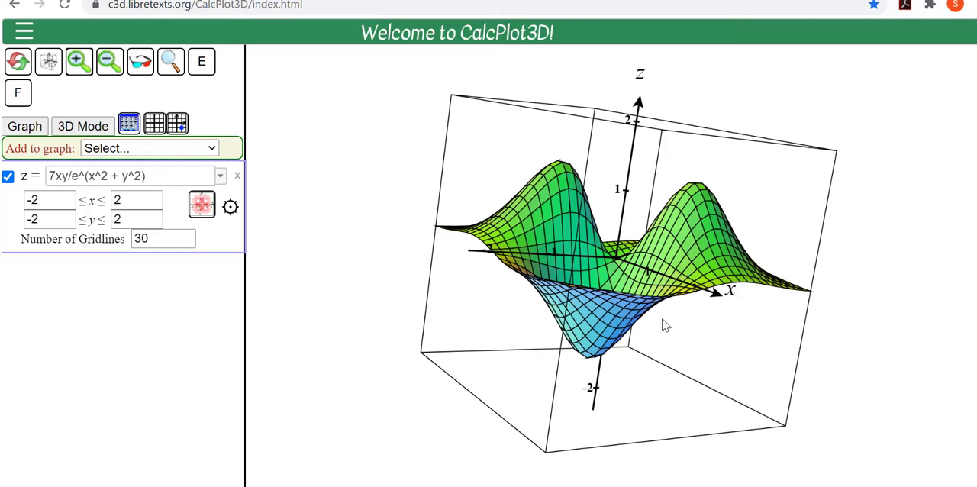
Step: View the rotated surface in 3D glasses mode from different angles, and turn the mode off again
{"action": "left_click_drag", "start_coordinate": [661, 318], "coordinate": [644, 316]}
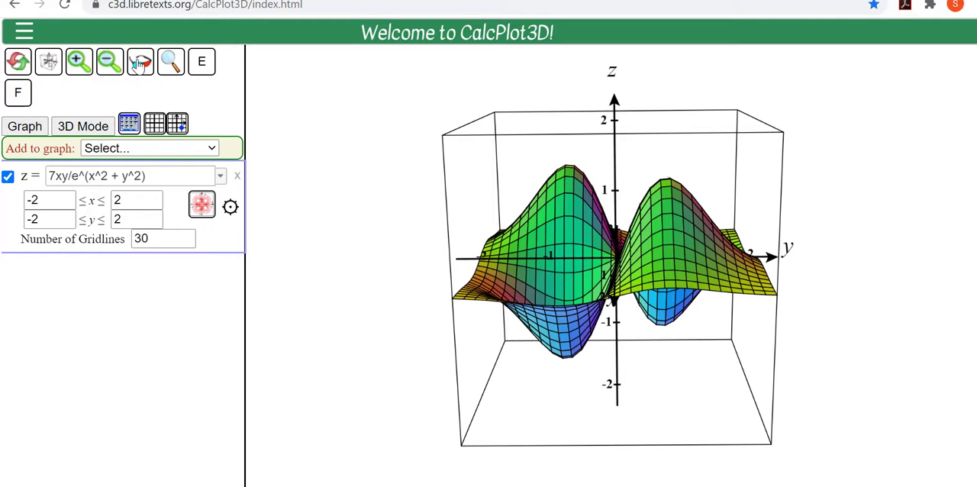
{"action": "left_click", "coordinate": [140, 63]}
{"action": "left_click_drag", "start_coordinate": [679, 360], "coordinate": [467, 256]}
{"action": "left_click", "coordinate": [140, 65]}
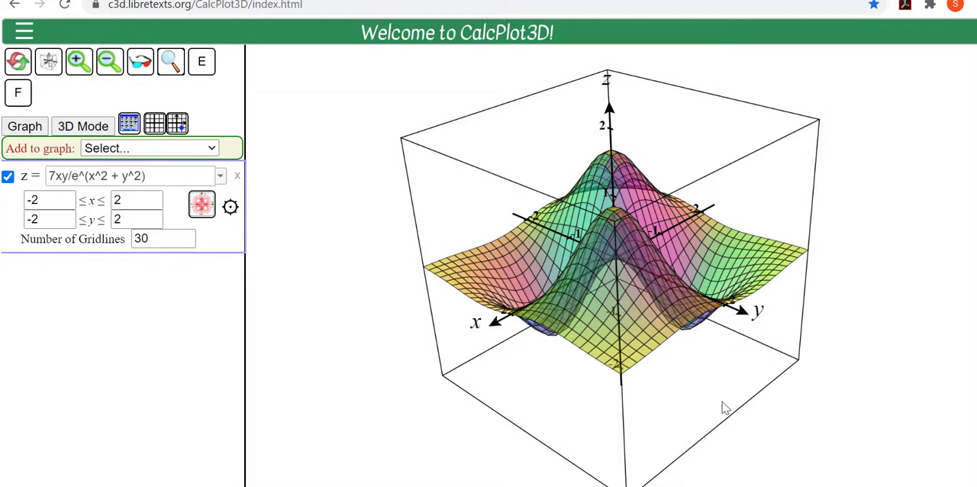
Step: Rotate the transparent surface to a side view, turn transparency off, and hide the surface's edges
{"action": "left_click_drag", "start_coordinate": [722, 401], "coordinate": [730, 391]}
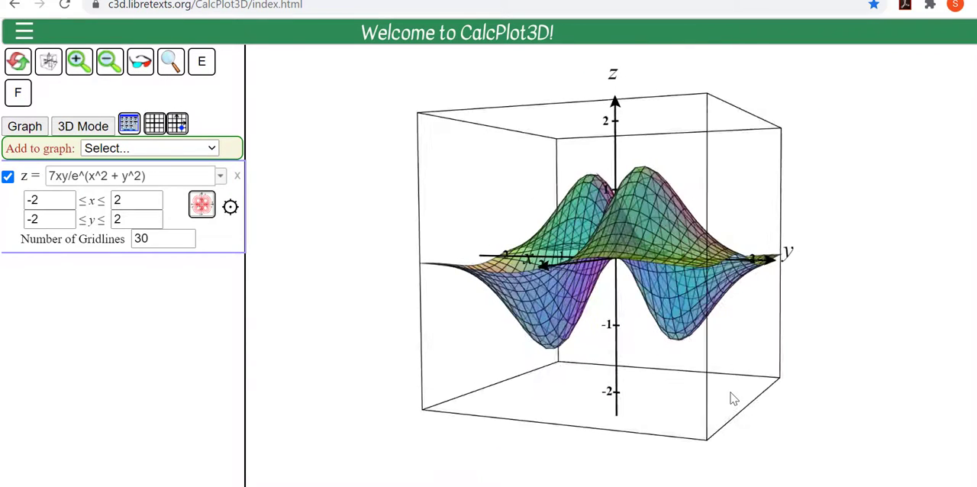
{"action": "left_click", "coordinate": [172, 64]}
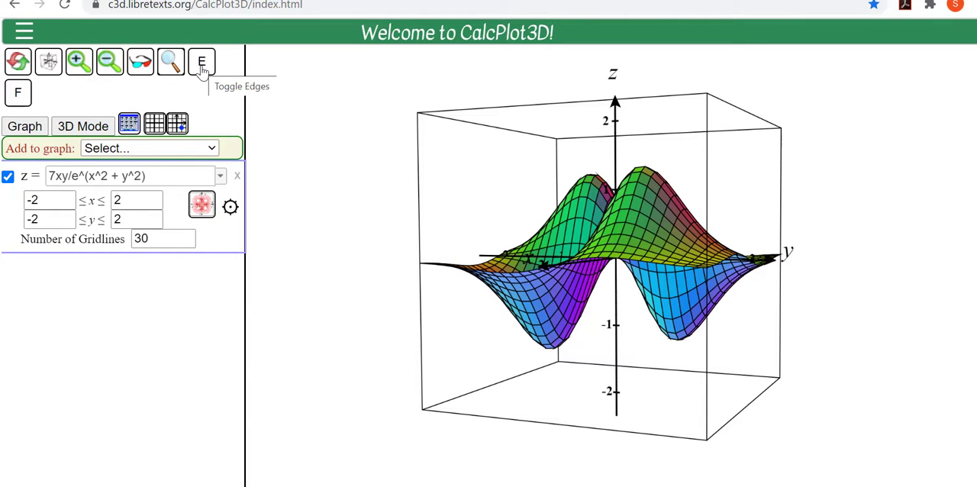
{"action": "left_click", "coordinate": [203, 67]}
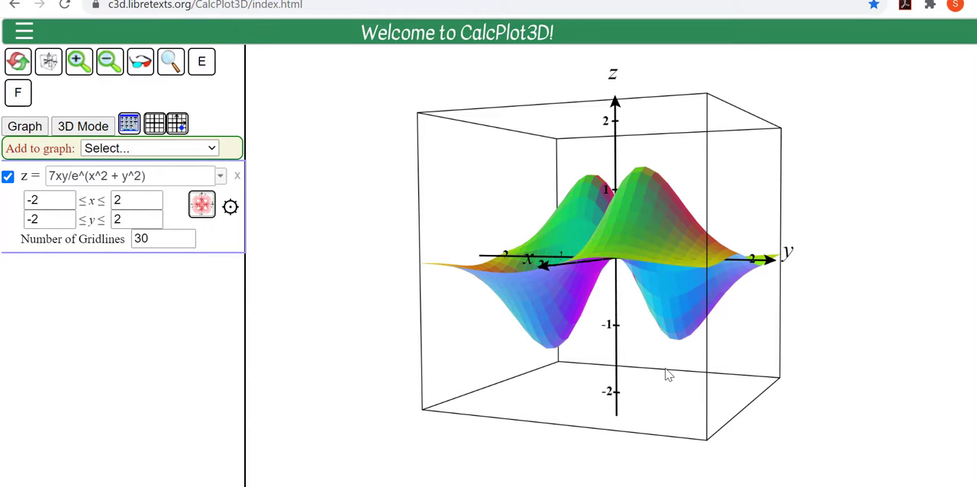
Step: Rotate the edgeless surface to a new viewing angle and turn its edges back on
{"action": "mouse_move", "coordinate": [666, 375]}
{"action": "left_mouse_down"}
{"action": "mouse_move", "coordinate": [673, 383]}
{"action": "mouse_move", "coordinate": [667, 369]}
{"action": "left_mouse_up"}
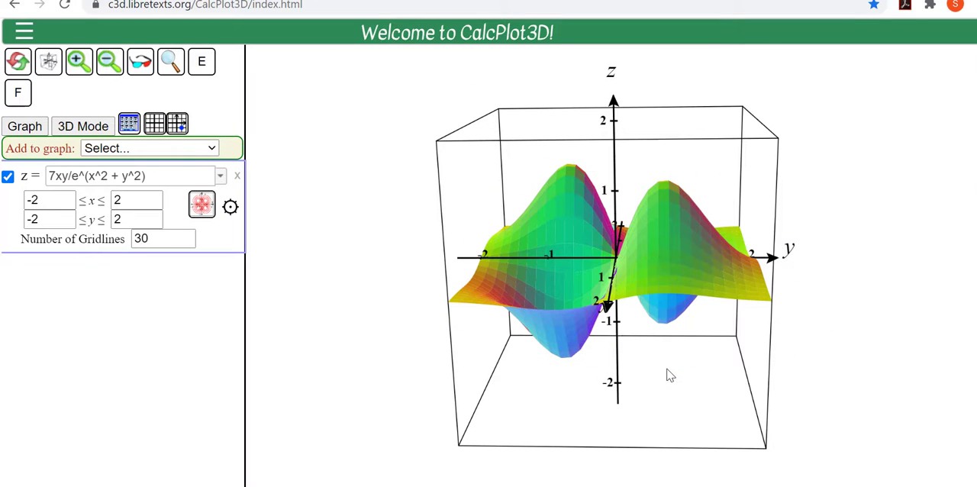
{"action": "left_click", "coordinate": [203, 66]}
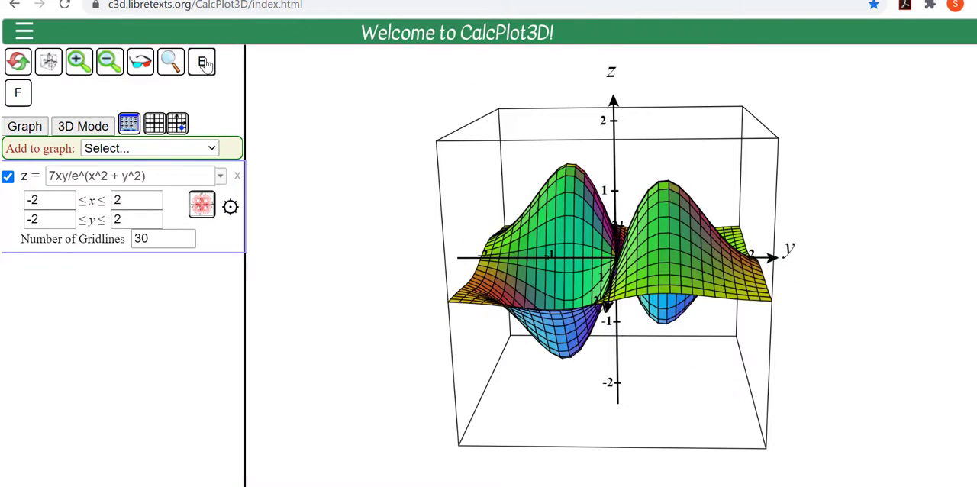
Step: Hide the surface's faces, rotate the wireframe, and show the faces again
{"action": "left_click", "coordinate": [25, 92]}
{"action": "left_click_drag", "start_coordinate": [628, 369], "coordinate": [640, 370]}
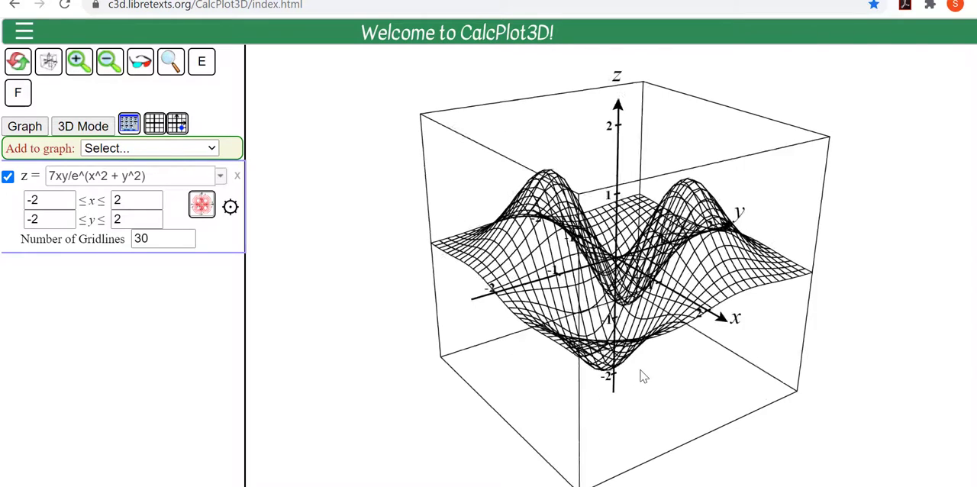
{"action": "left_click", "coordinate": [17, 95]}
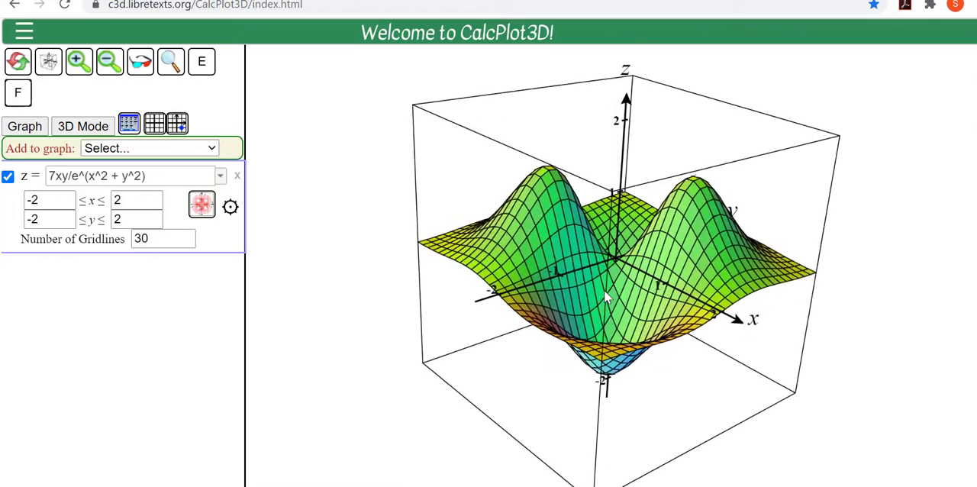
Step: Enlarge and shrink the view of the plot several times without changing the axis ranges, and shift the plot sideways
{"action": "scroll", "coordinate": [604, 289], "scroll_direction": "up", "scroll_amount": 10}
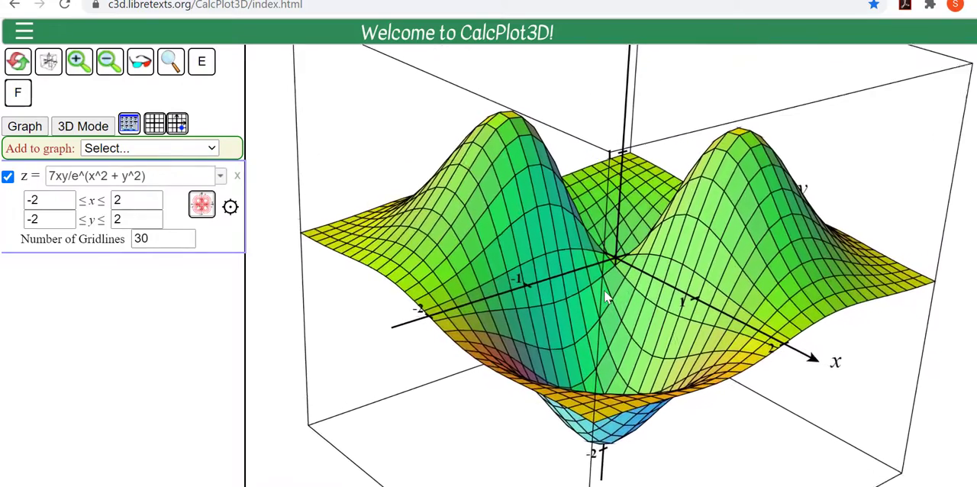
{"action": "scroll", "coordinate": [603, 289], "scroll_direction": "up", "scroll_amount": 4}
{"action": "scroll", "coordinate": [603, 289], "scroll_direction": "down", "scroll_amount": 3}
{"action": "scroll", "coordinate": [636, 368], "scroll_direction": "up", "scroll_amount": 2}
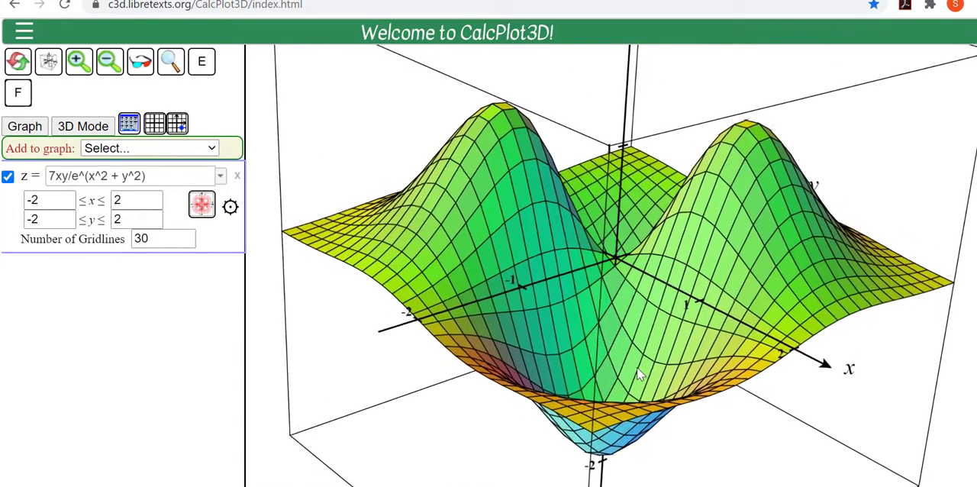
{"action": "scroll", "coordinate": [638, 373], "scroll_direction": "down", "scroll_amount": 5}
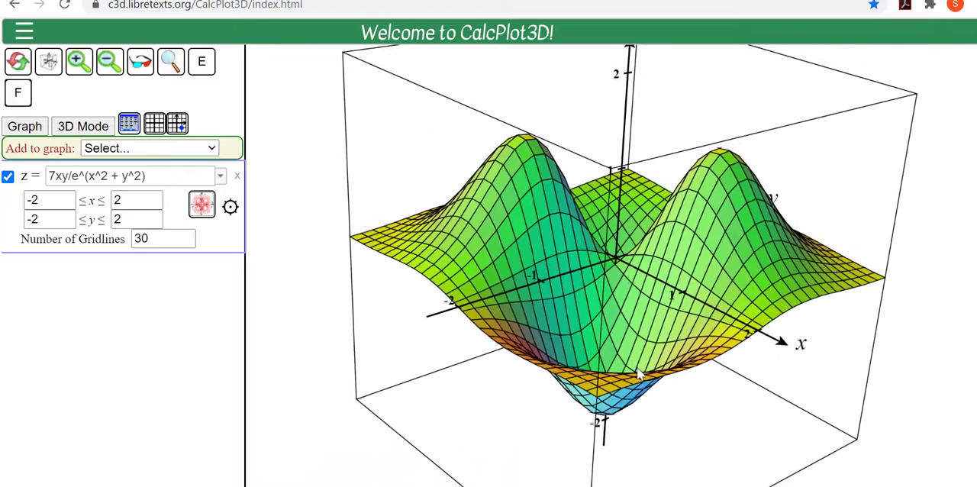
{"action": "scroll", "coordinate": [638, 373], "scroll_direction": "down", "scroll_amount": 5}
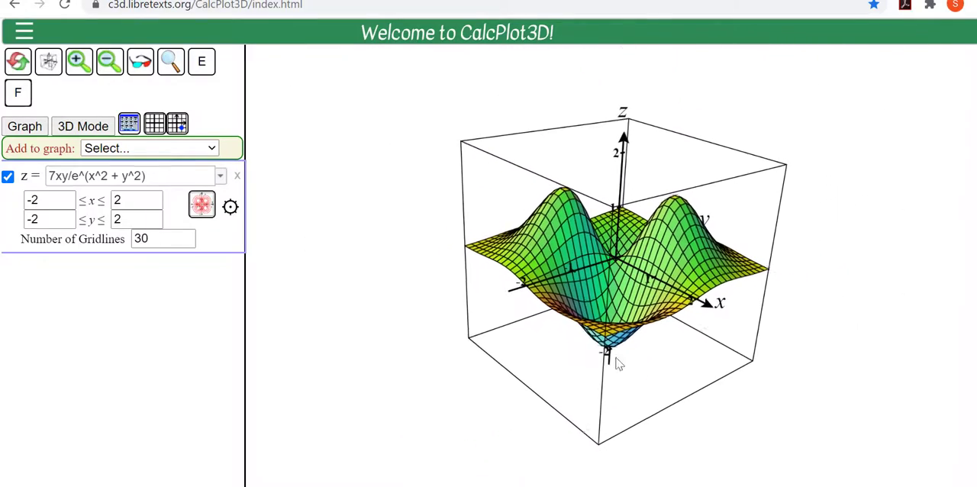
{"action": "scroll", "coordinate": [617, 359], "scroll_direction": "down", "scroll_amount": 1}
{"action": "right_click_drag", "start_coordinate": [616, 295], "coordinate": [579, 291]}
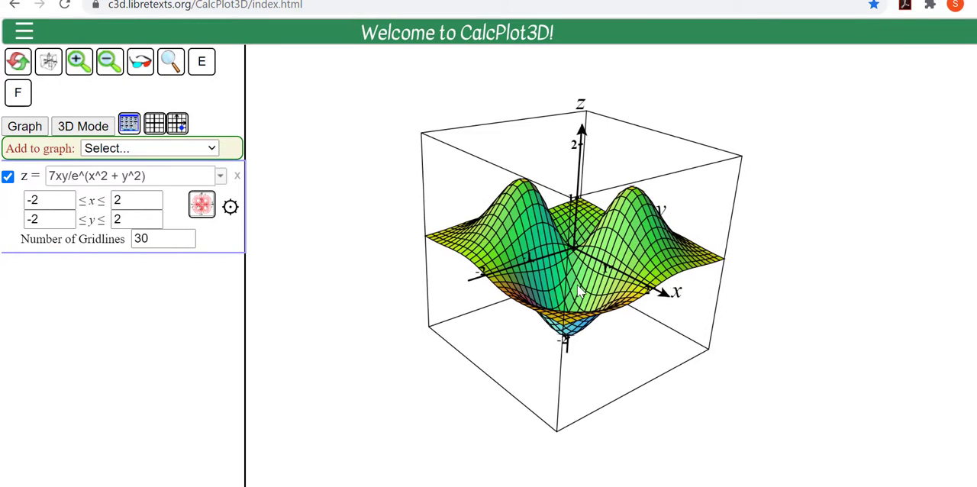
{"action": "scroll", "coordinate": [654, 307], "scroll_direction": "up", "scroll_amount": 2}
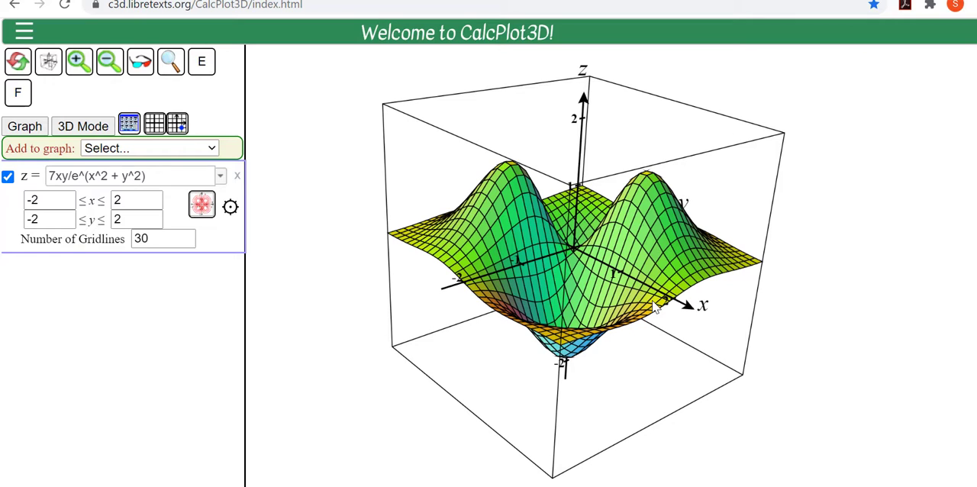
Step: Format the axes so that x-min, y-min and z-min are all 0, and update the plot
{"action": "left_click", "coordinate": [129, 124]}
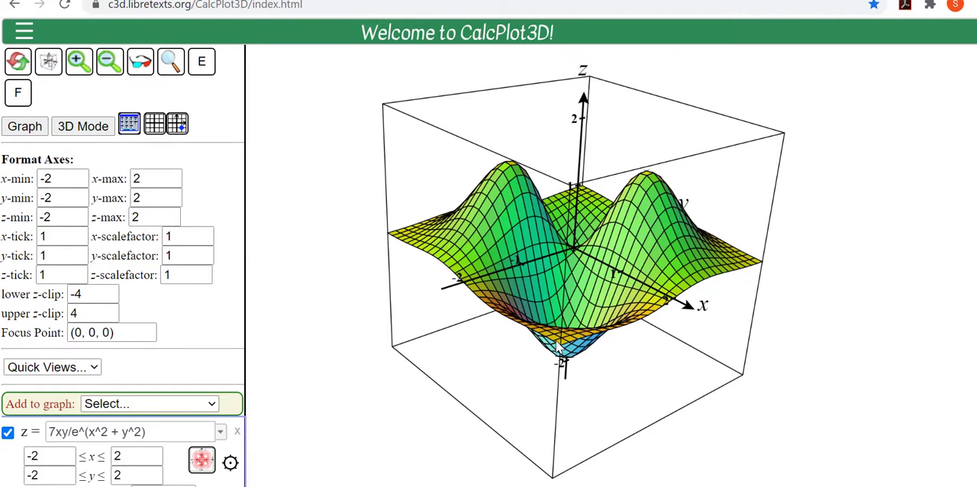
{"action": "left_click", "coordinate": [62, 180]}
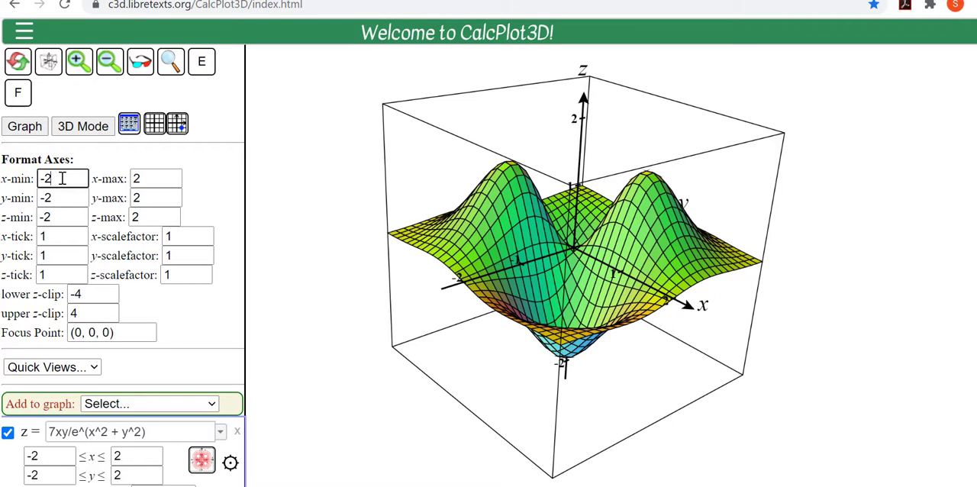
{"action": "key", "text": "BackSpace"}
{"action": "key", "text": "BackSpace"}
{"action": "type", "text": "0"}
{"action": "left_click", "coordinate": [63, 202]}
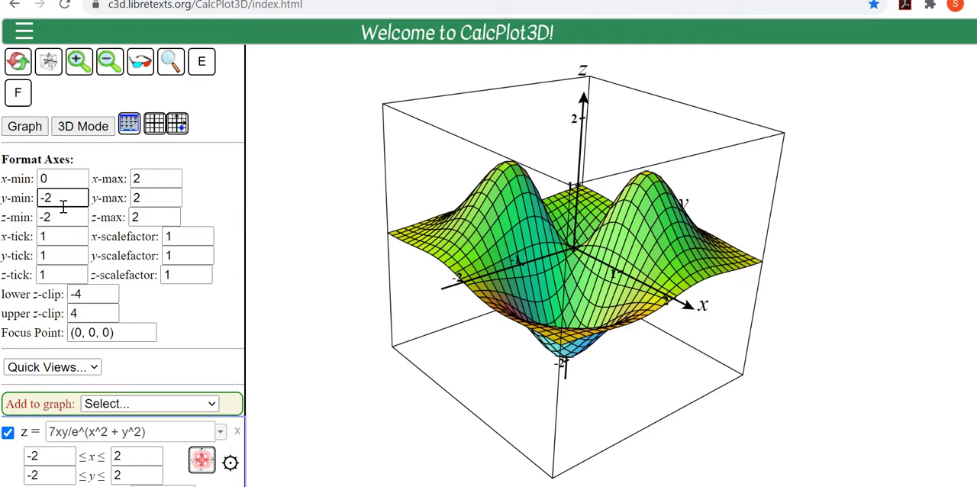
{"action": "key", "text": "BackSpace"}
{"action": "key", "text": "BackSpace"}
{"action": "type", "text": "0"}
{"action": "left_click", "coordinate": [64, 218]}
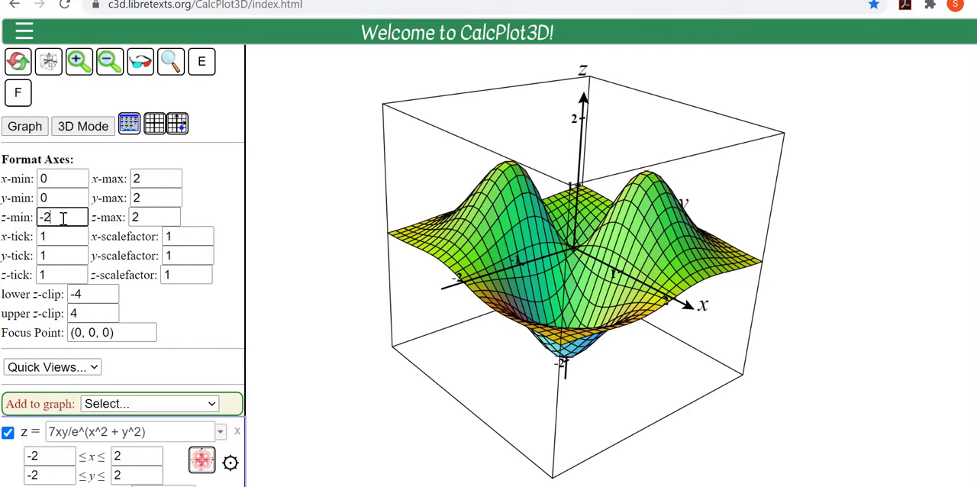
{"action": "key", "text": "BackSpace"}
{"action": "key", "text": "BackSpace"}
{"action": "type", "text": "0"}
{"action": "key", "text": "Return"}
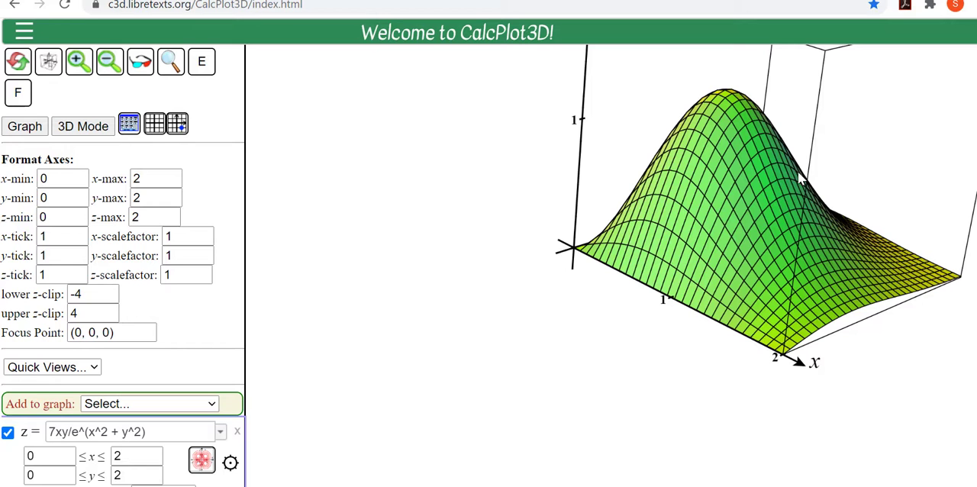
Step: Bring the whole plot box into view and set the x-axis maximum to 5
{"action": "left_click_drag", "start_coordinate": [797, 171], "coordinate": [621, 294]}
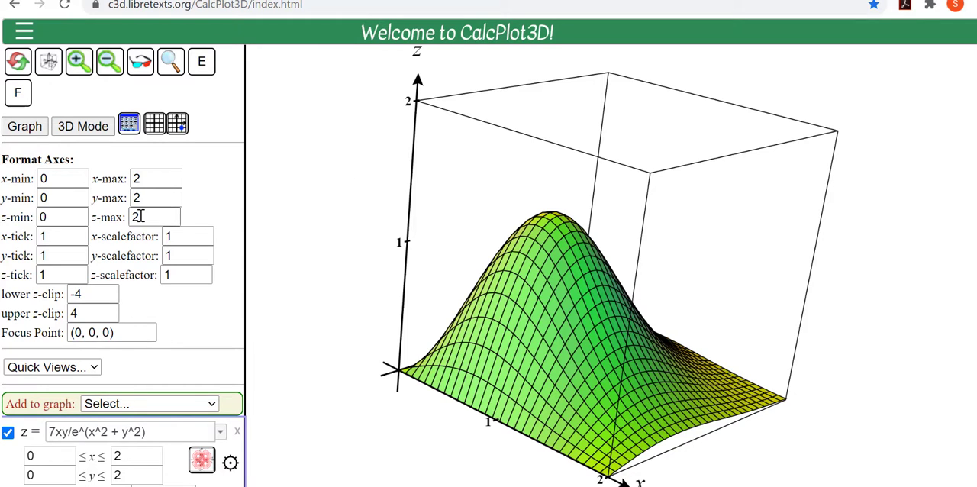
{"action": "left_click", "coordinate": [65, 234]}
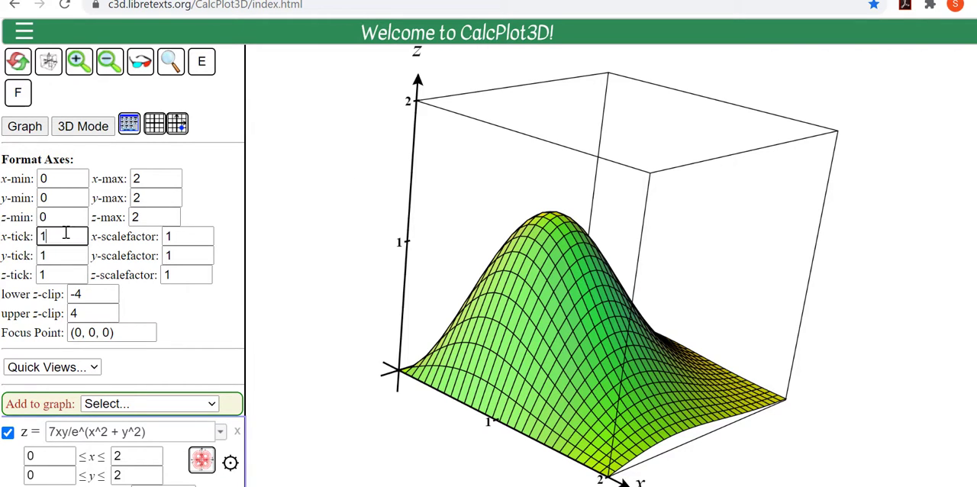
{"action": "left_click", "coordinate": [149, 180]}
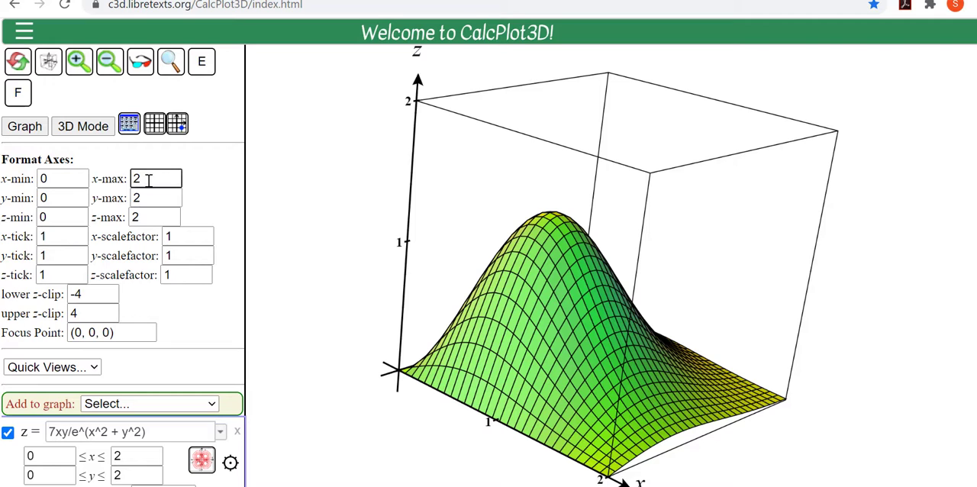
{"action": "key", "text": "BackSpace"}
{"action": "type", "text": "5"}
{"action": "key", "text": "Return"}
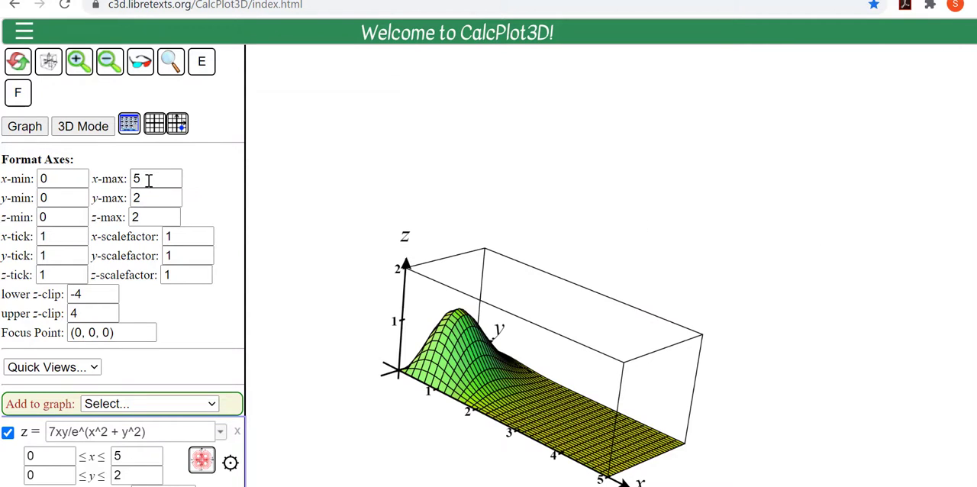
Step: Set the tick spacing of the x-axis to 2
{"action": "left_click", "coordinate": [64, 238]}
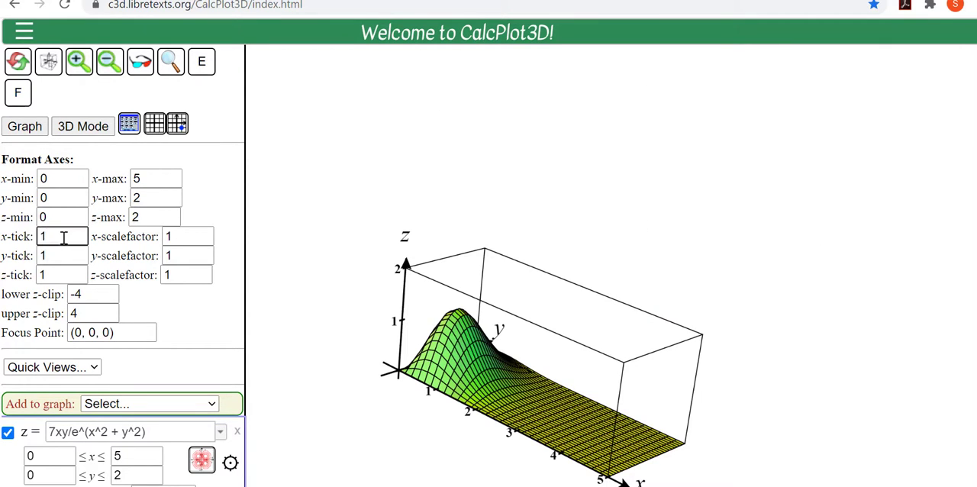
{"action": "type", "text": "2"}
{"action": "key", "text": "Return"}
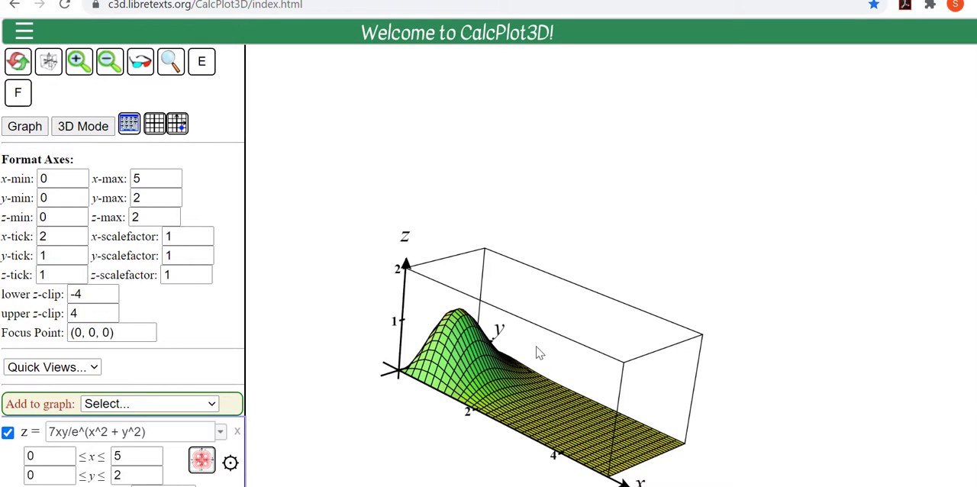
Step: Rotate the plot to a side view and clip the peak with an upper z-clip of 1
{"action": "left_click_drag", "start_coordinate": [528, 356], "coordinate": [507, 307]}
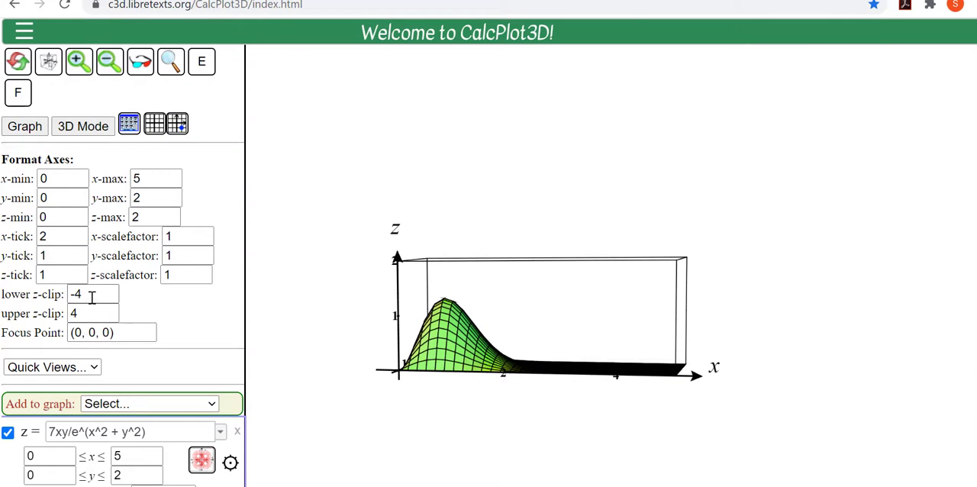
{"action": "left_click", "coordinate": [92, 317]}
{"action": "key", "text": "BackSpace"}
{"action": "type", "text": "2"}
{"action": "left_click", "coordinate": [82, 311]}
{"action": "key", "text": "BackSpace"}
{"action": "key", "text": "Return"}
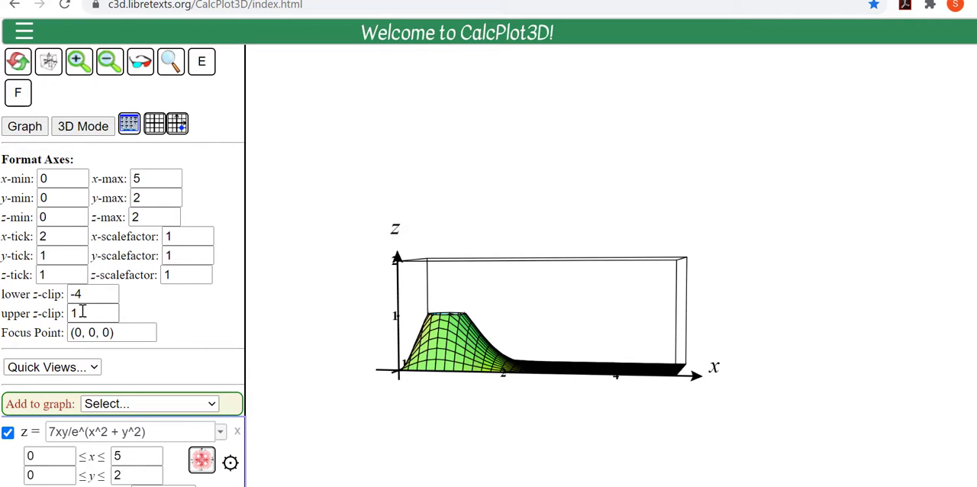
Step: Set the upper z-clip back to 4 and close the axis formatting settings
{"action": "left_click", "coordinate": [82, 311]}
{"action": "key", "text": "BackSpace"}
{"action": "type", "text": "4"}
{"action": "key", "text": "Return"}
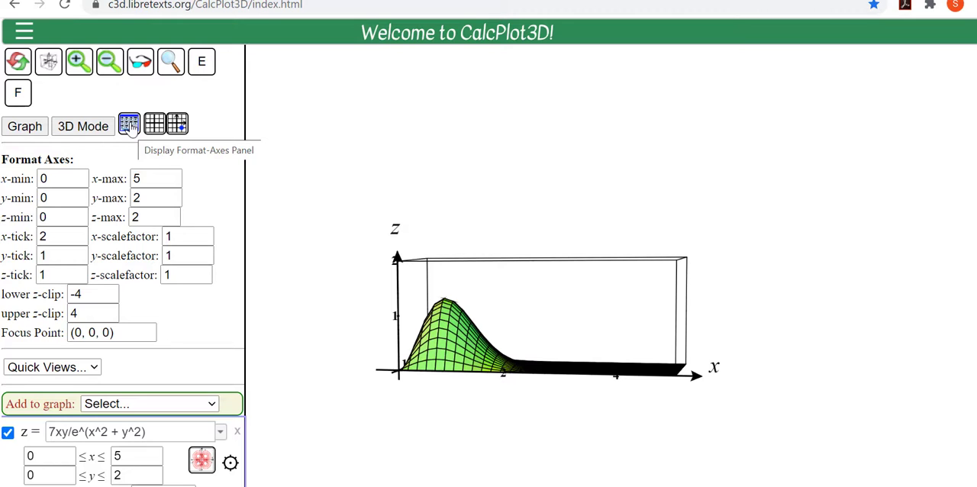
{"action": "left_click", "coordinate": [129, 125]}
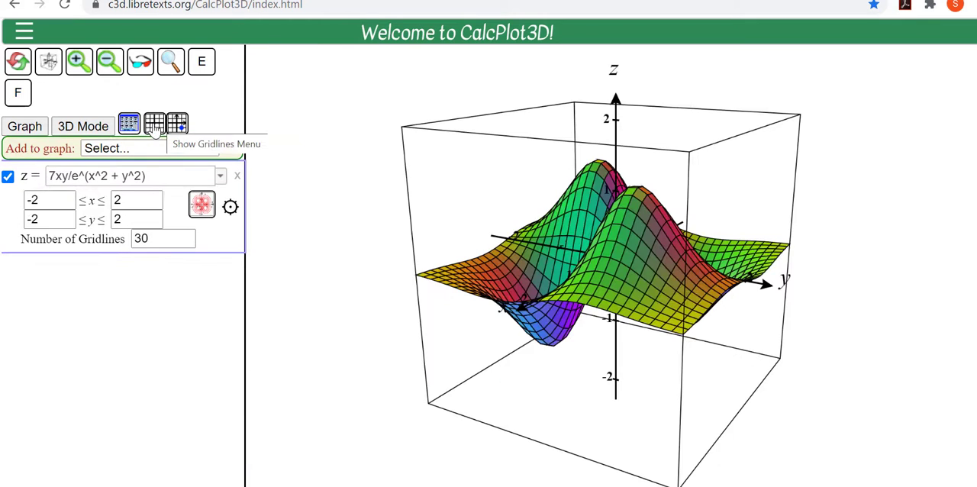
Step: Show the xy-gridlines and turn off gridlines on box so the grid plane passes through the origin
{"action": "left_click", "coordinate": [154, 124]}
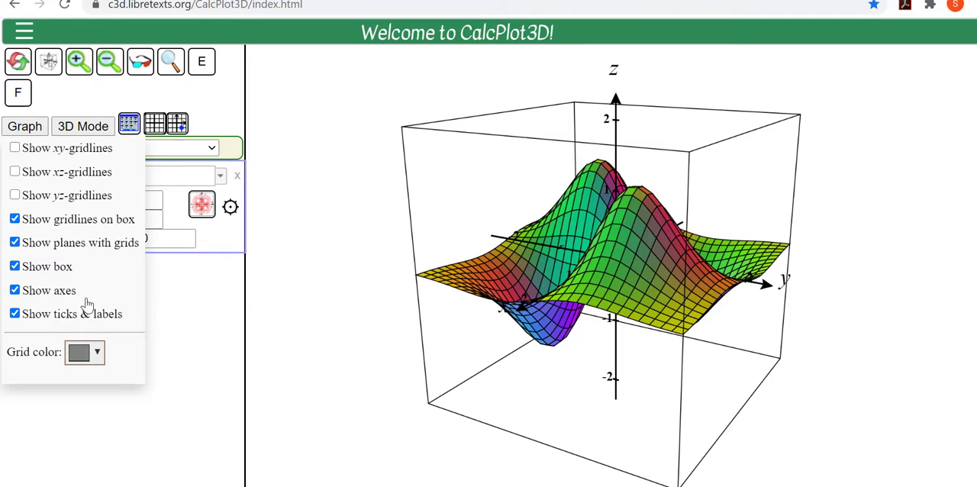
{"action": "left_click", "coordinate": [15, 149]}
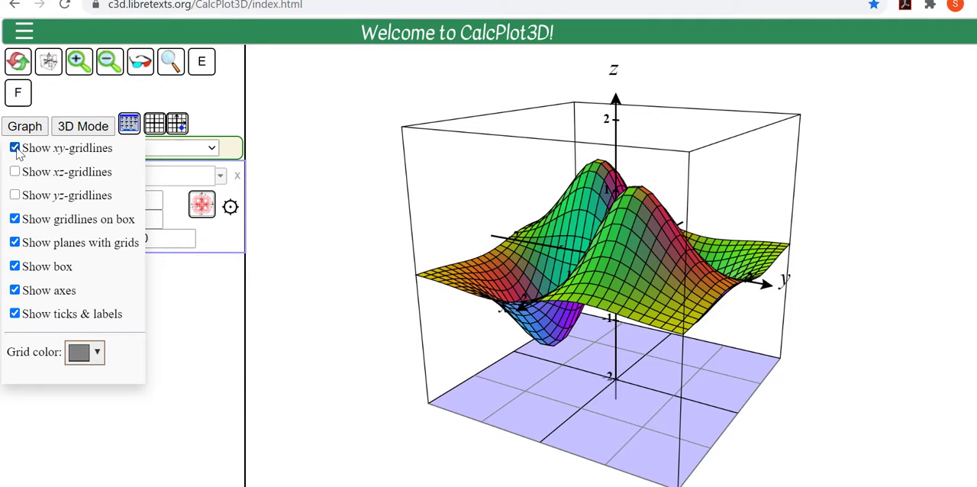
{"action": "left_click", "coordinate": [15, 220]}
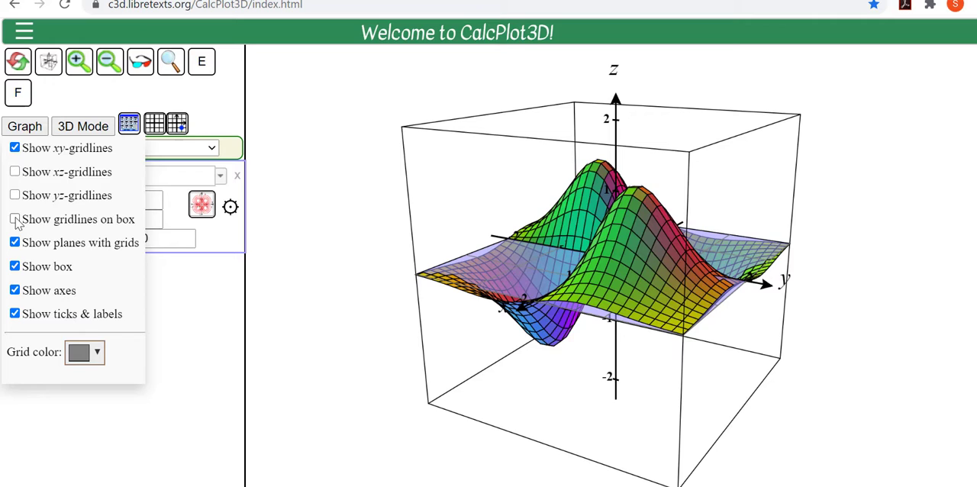
Step: Hide the xy-gridlines, the box, the ticks and labels, and the axes, rotating the surface to check it
{"action": "left_click", "coordinate": [15, 148]}
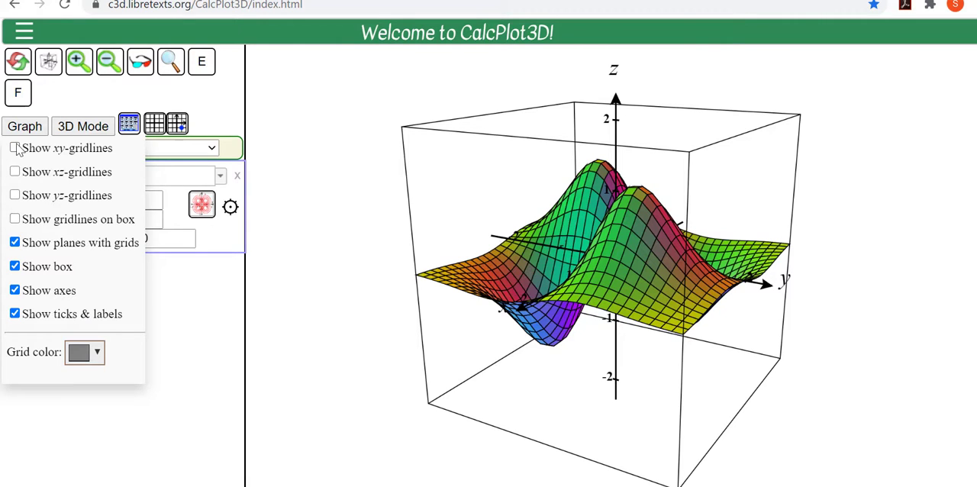
{"action": "left_click", "coordinate": [15, 266]}
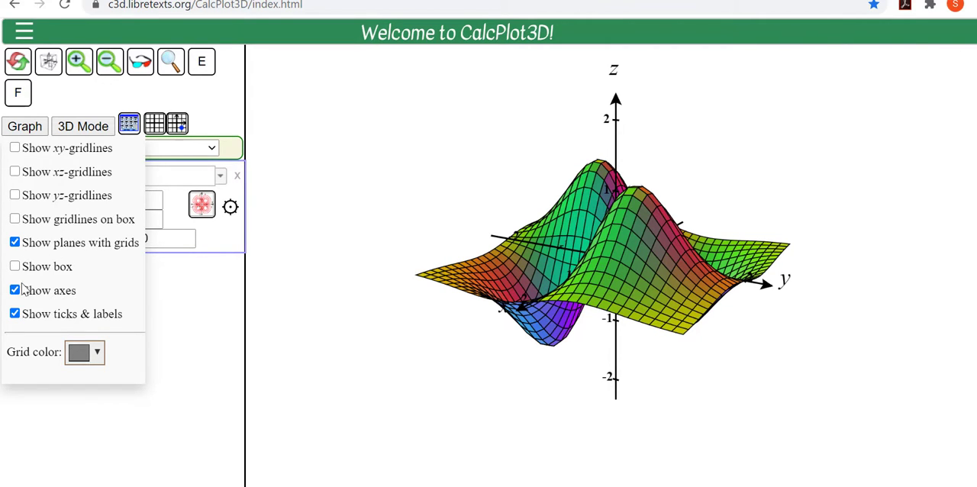
{"action": "left_click", "coordinate": [15, 313]}
{"action": "left_click_drag", "start_coordinate": [593, 366], "coordinate": [534, 379]}
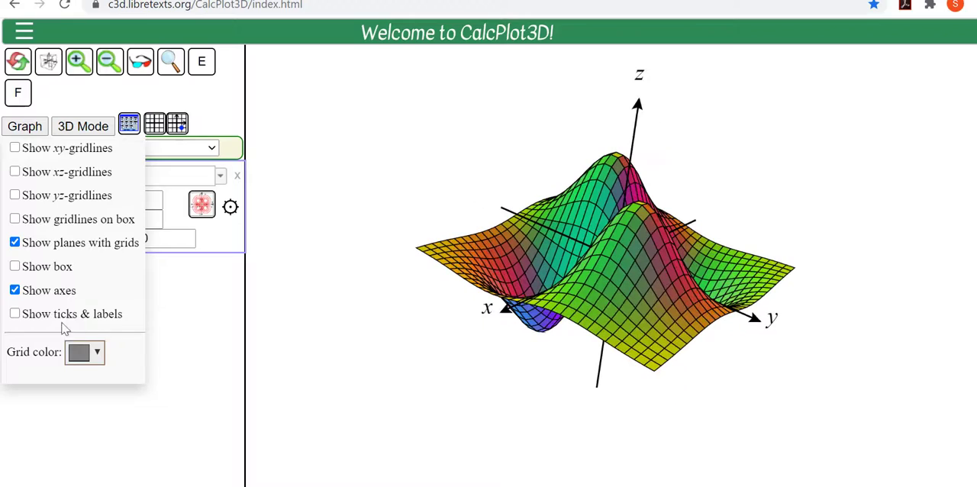
{"action": "left_click", "coordinate": [15, 290]}
{"action": "left_click_drag", "start_coordinate": [665, 400], "coordinate": [701, 361]}
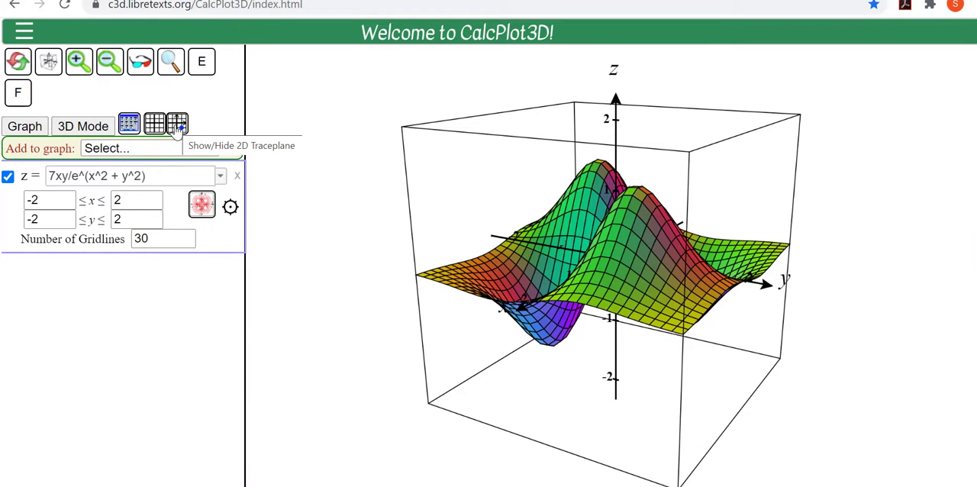
Step: Show the 2D traceplane, place a trace point at about (0.982, 0.982), and move it to about (0.741, 0.918)
{"action": "left_click", "coordinate": [177, 127]}
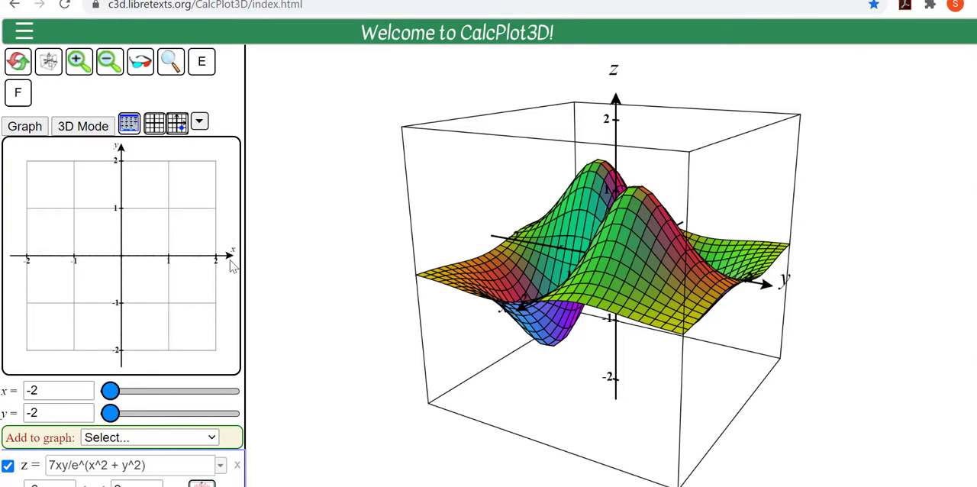
{"action": "left_click", "coordinate": [169, 209]}
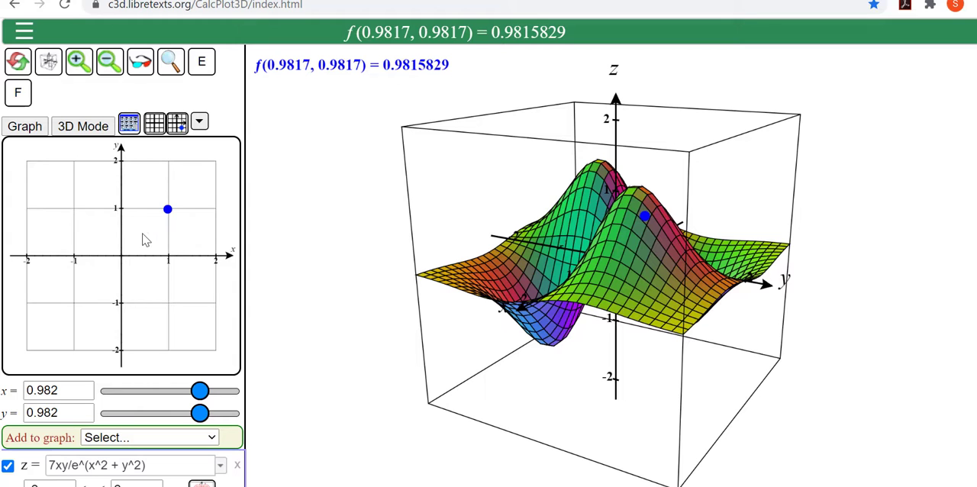
{"action": "mouse_move", "coordinate": [171, 214]}
{"action": "left_mouse_down"}
{"action": "mouse_move", "coordinate": [152, 232]}
{"action": "mouse_move", "coordinate": [70, 209]}
{"action": "mouse_move", "coordinate": [176, 226]}
{"action": "mouse_move", "coordinate": [153, 264]}
{"action": "mouse_move", "coordinate": [170, 229]}
{"action": "mouse_move", "coordinate": [160, 219]}
{"action": "left_mouse_up"}
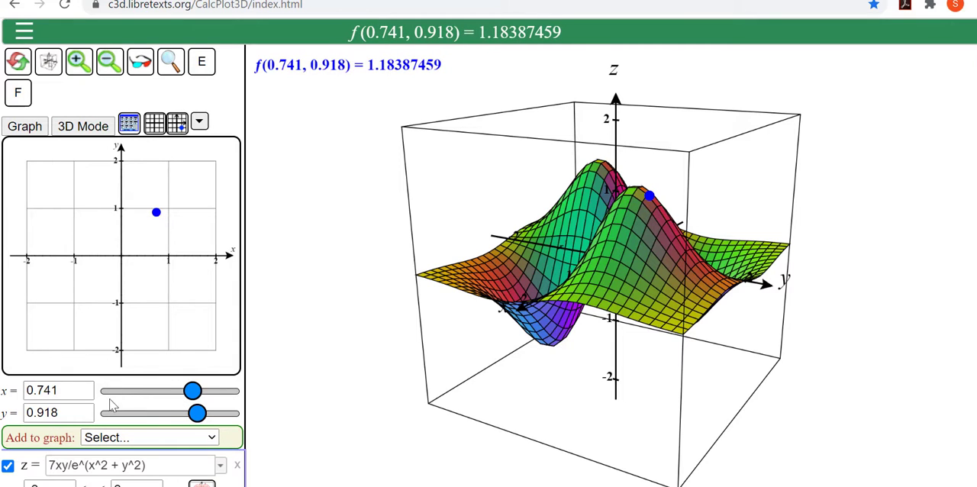
Step: Set the trace point to x = 1 and y = 1, and shift its x-coordinate to 0.92
{"action": "left_click", "coordinate": [71, 390]}
{"action": "key", "text": "BackSpace"}
{"action": "key", "text": "BackSpace"}
{"action": "key", "text": "BackSpace"}
{"action": "key", "text": "BackSpace"}
{"action": "key", "text": "BackSpace"}
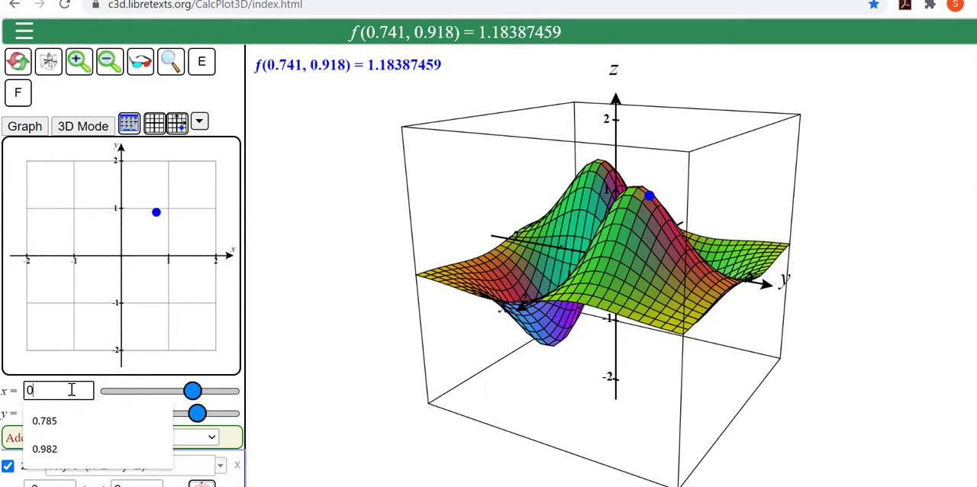
{"action": "type", "text": "1"}
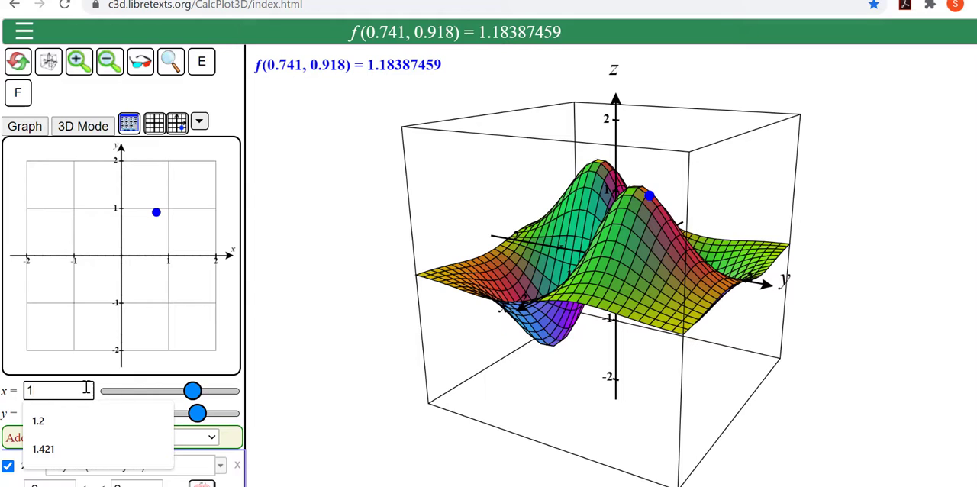
{"action": "key", "text": "Tab"}
{"action": "type", "text": "1"}
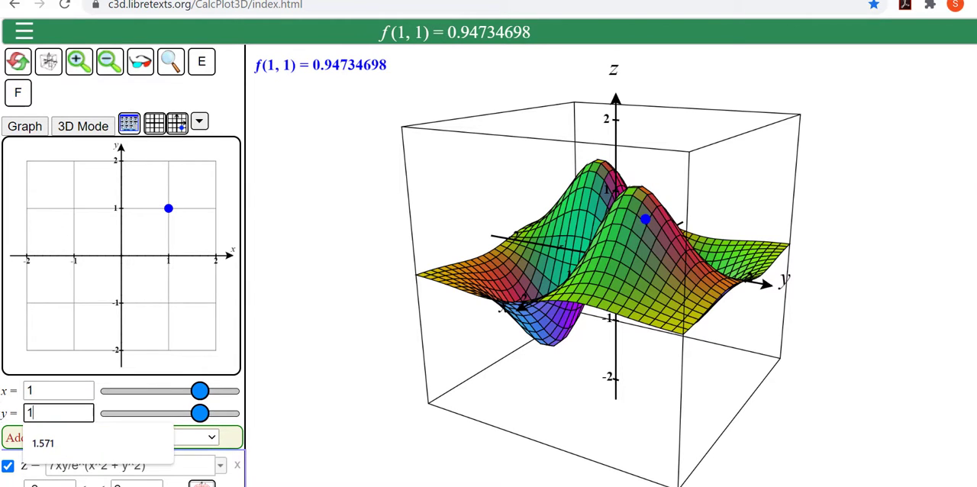
{"action": "left_click", "coordinate": [151, 383]}
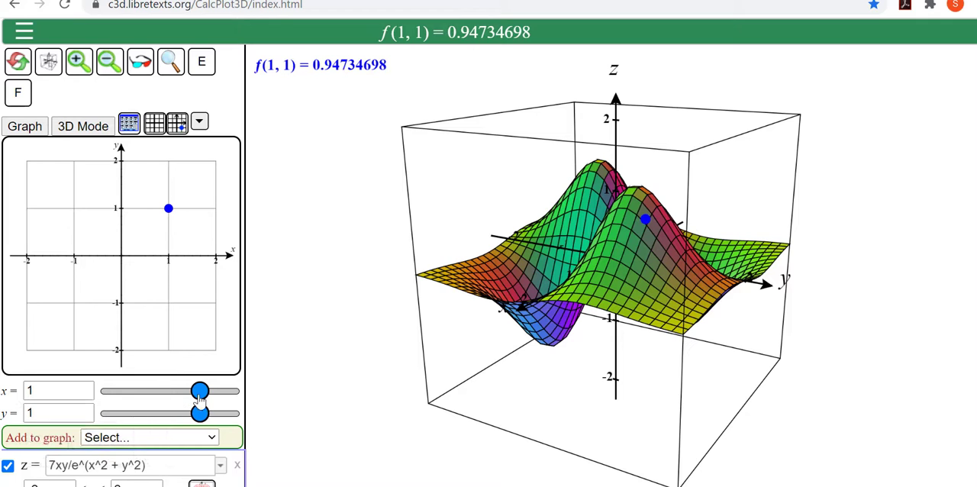
{"action": "mouse_move", "coordinate": [194, 398]}
{"action": "left_mouse_down"}
{"action": "mouse_move", "coordinate": [152, 392]}
{"action": "mouse_move", "coordinate": [219, 393]}
{"action": "mouse_move", "coordinate": [198, 392]}
{"action": "left_mouse_up"}
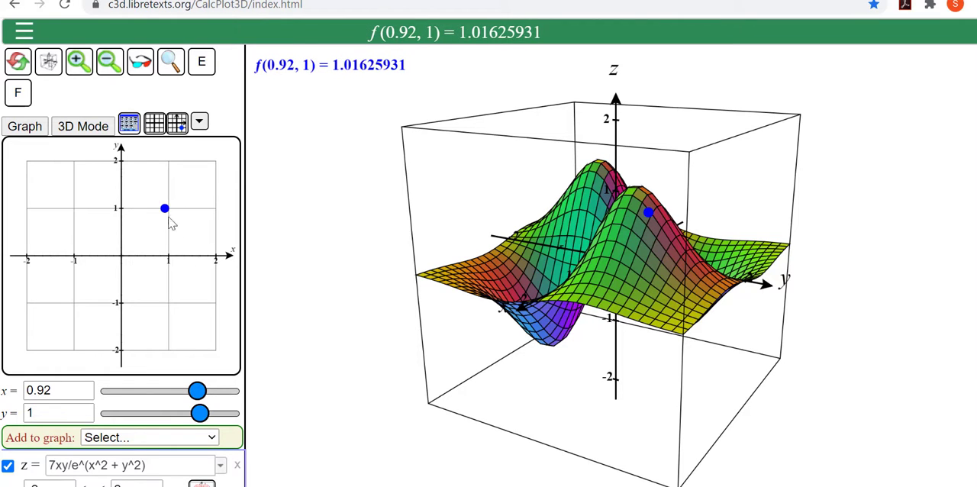
Step: Show the tangent plane at the trace point and move the point to about (0.589, 0.722)
{"action": "left_click", "coordinate": [200, 125]}
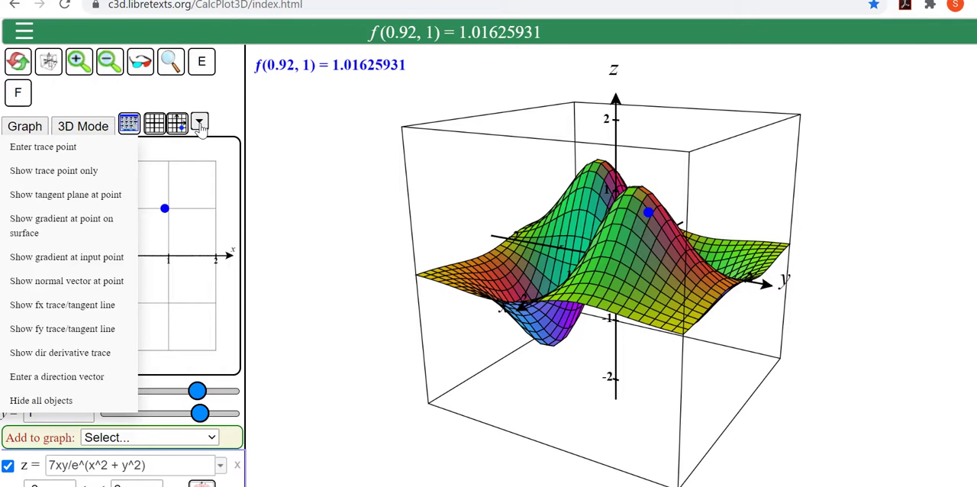
{"action": "left_click", "coordinate": [111, 196]}
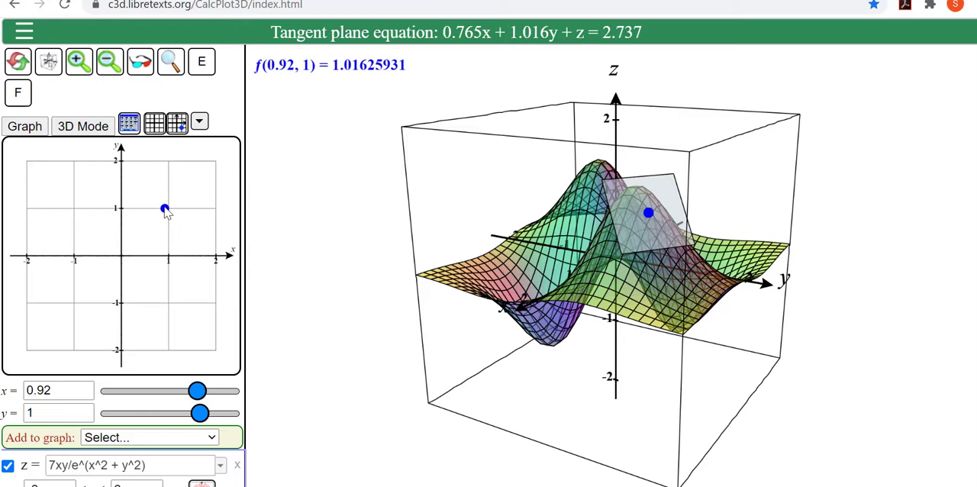
{"action": "left_click_drag", "start_coordinate": [165, 210], "coordinate": [159, 235]}
{"action": "left_click_drag", "start_coordinate": [157, 229], "coordinate": [150, 223]}
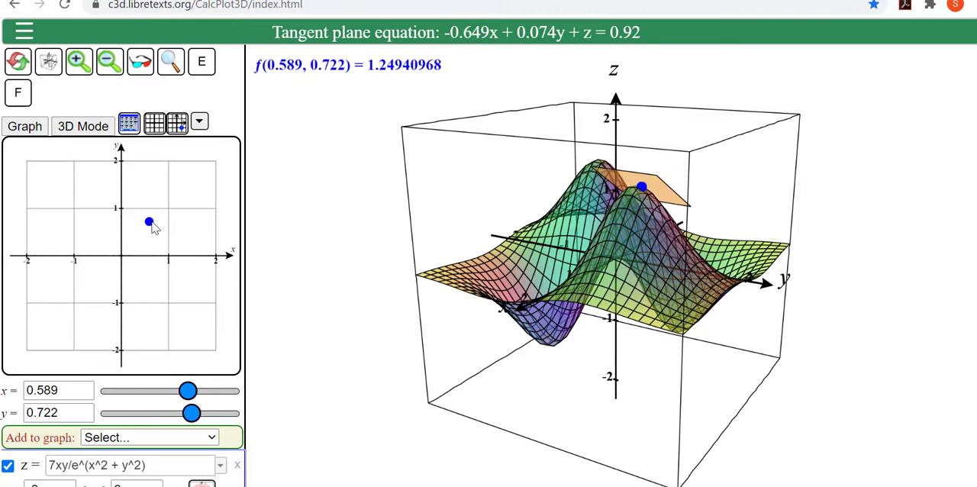
Step: Show the gradient at the point on the surface and place the trace point at about (0.888, 0.266)
{"action": "left_click", "coordinate": [199, 124]}
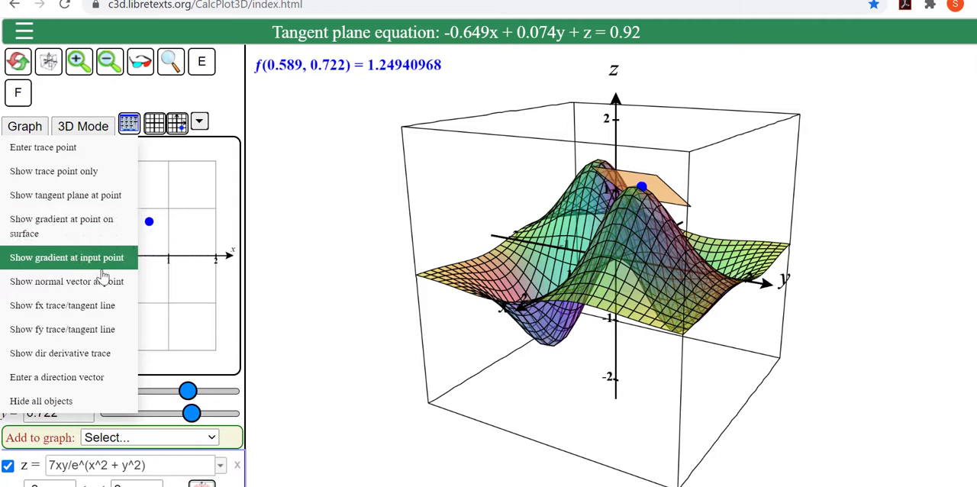
{"action": "left_click", "coordinate": [102, 227]}
{"action": "left_click", "coordinate": [163, 242]}
{"action": "mouse_move", "coordinate": [627, 250]}
{"action": "left_mouse_down"}
{"action": "mouse_move", "coordinate": [632, 294]}
{"action": "mouse_move", "coordinate": [628, 284]}
{"action": "left_mouse_up"}
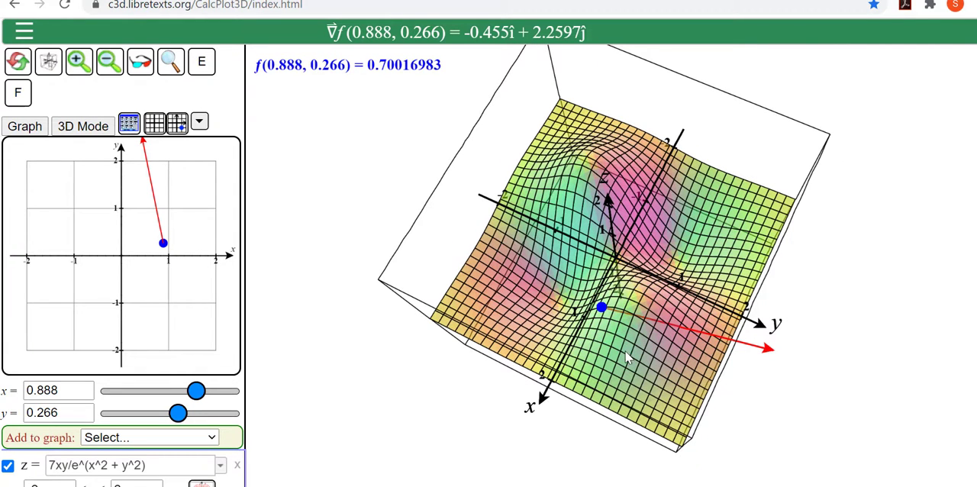
{"action": "left_click_drag", "start_coordinate": [627, 355], "coordinate": [640, 313]}
Step: Show the fx trace and tangent line, and move the trace point to about (0.785, 0.722)
{"action": "left_click", "coordinate": [199, 122]}
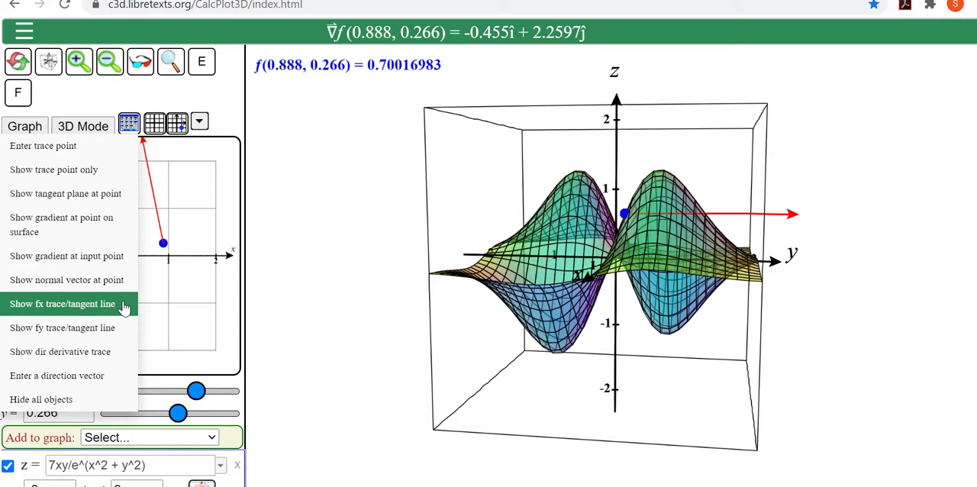
{"action": "left_click", "coordinate": [124, 308]}
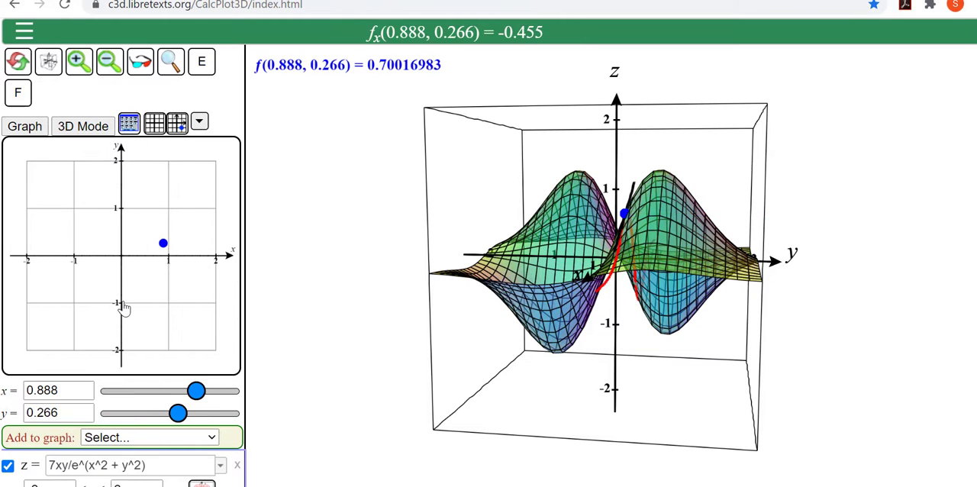
{"action": "left_click_drag", "start_coordinate": [658, 375], "coordinate": [630, 191]}
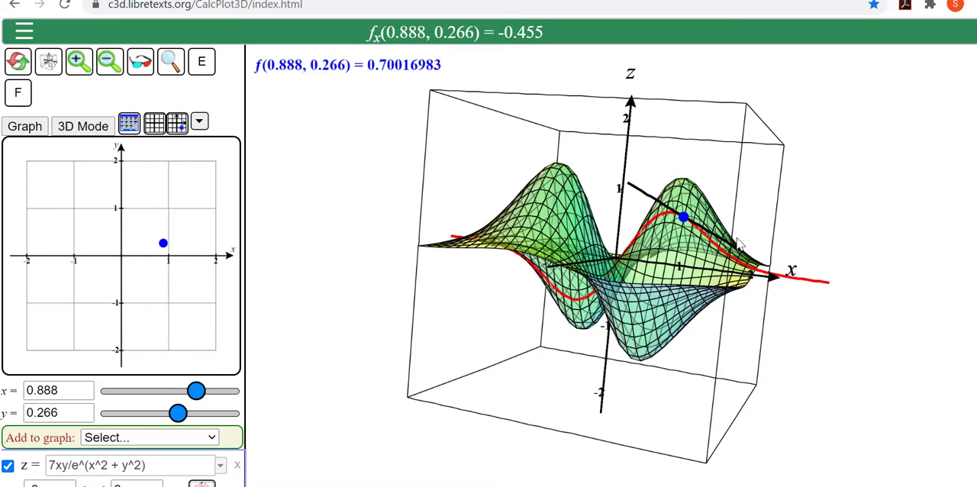
{"action": "left_click", "coordinate": [198, 121]}
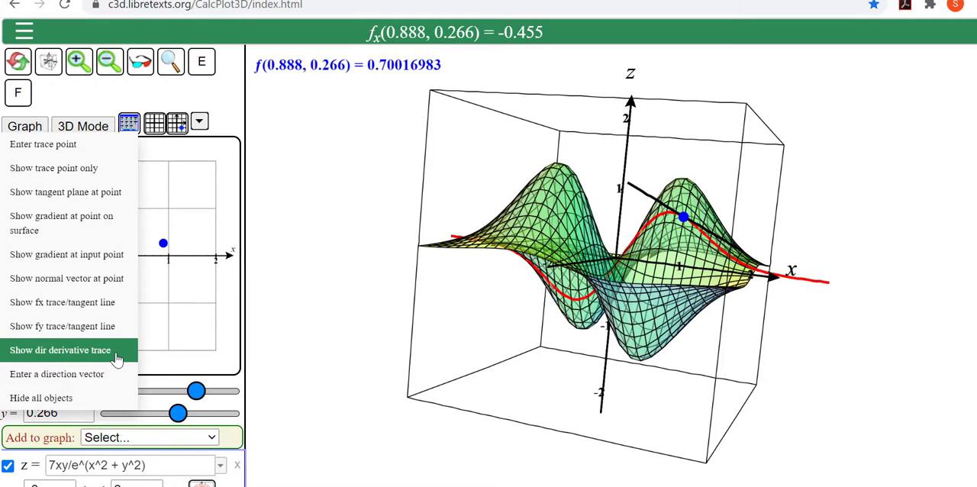
{"action": "left_click", "coordinate": [197, 124]}
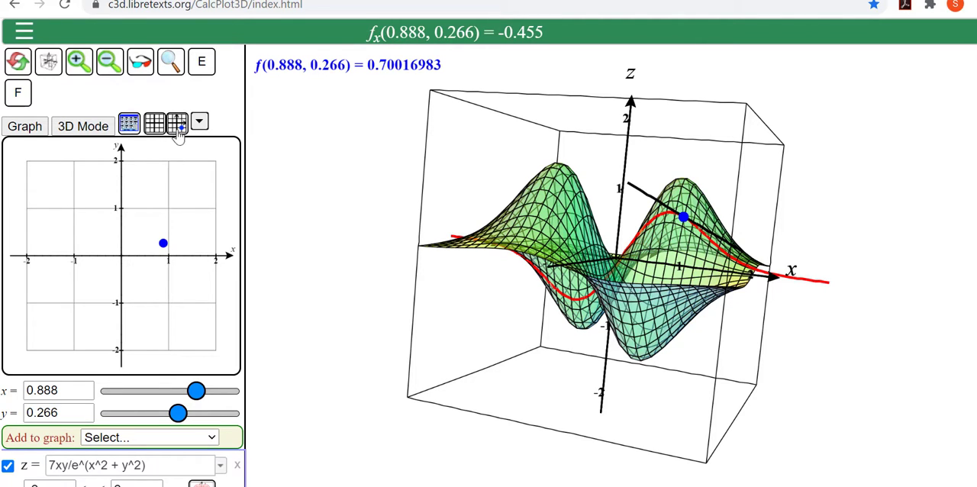
{"action": "left_click", "coordinate": [159, 222]}
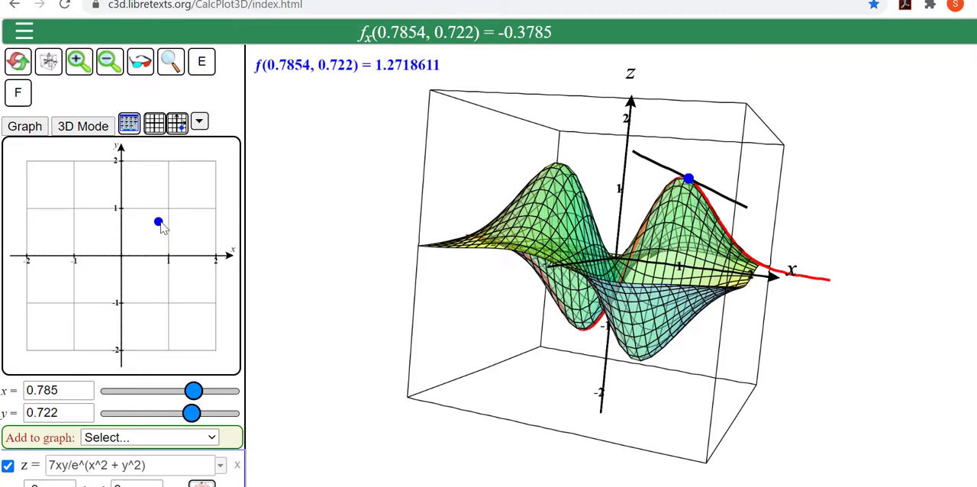
{"action": "left_click", "coordinate": [204, 122]}
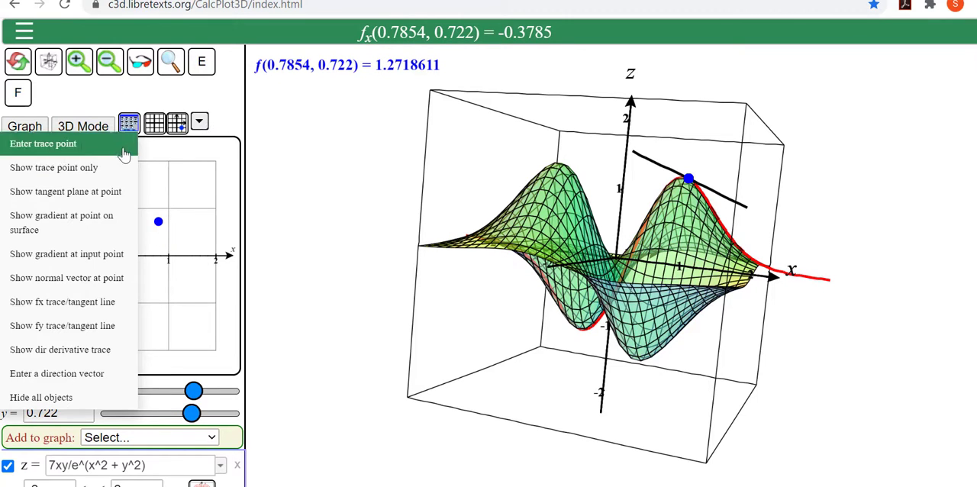
{"action": "left_click", "coordinate": [209, 228]}
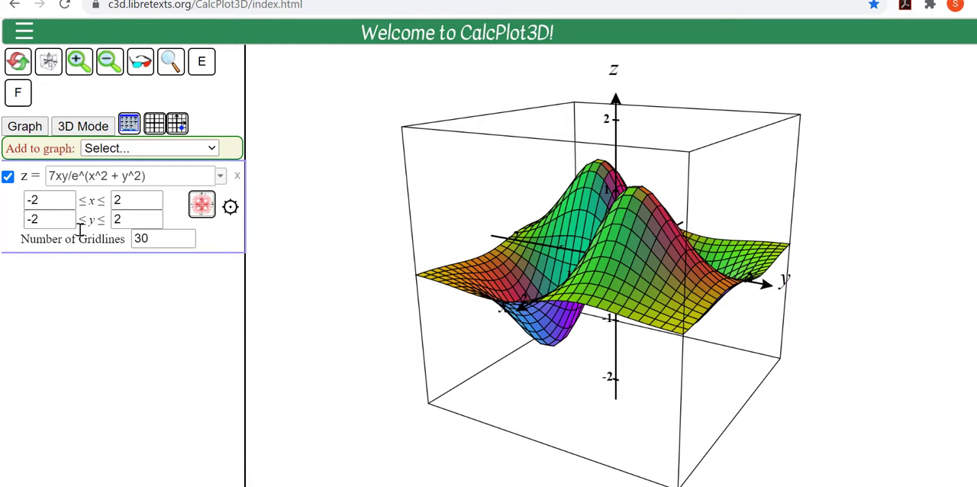
Step: Set the lower x and y bounds of the surface to 0 and replot it
{"action": "left_click", "coordinate": [59, 202]}
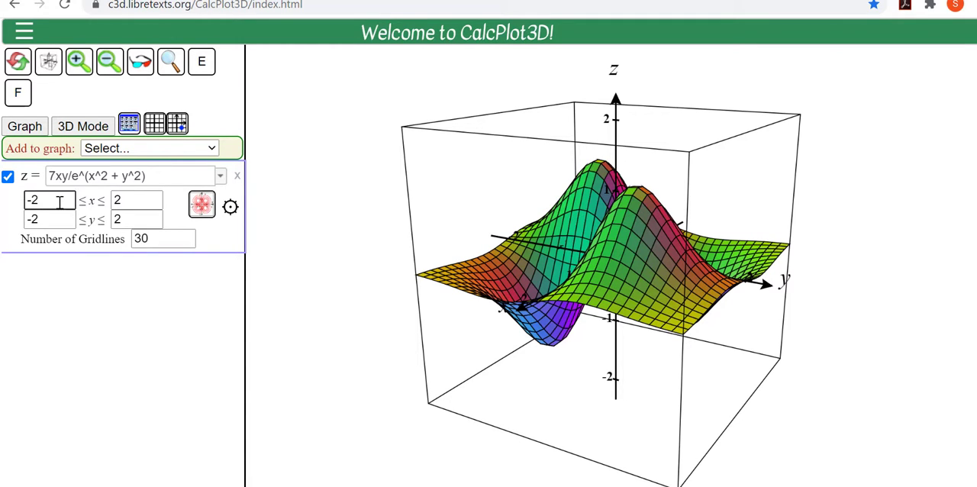
{"action": "left_click", "coordinate": [55, 219]}
{"action": "key", "text": "BackSpace"}
{"action": "key", "text": "BackSpace"}
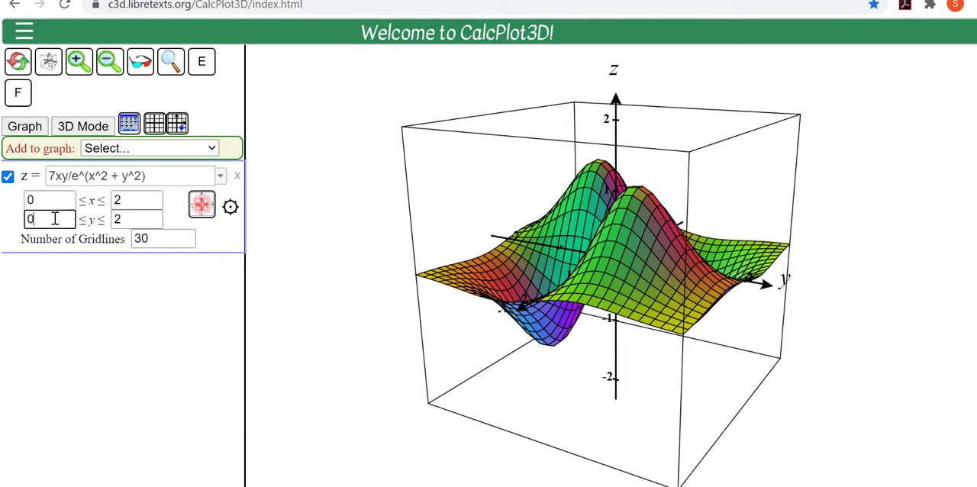
{"action": "type", "text": "0"}
{"action": "key", "text": "Return"}
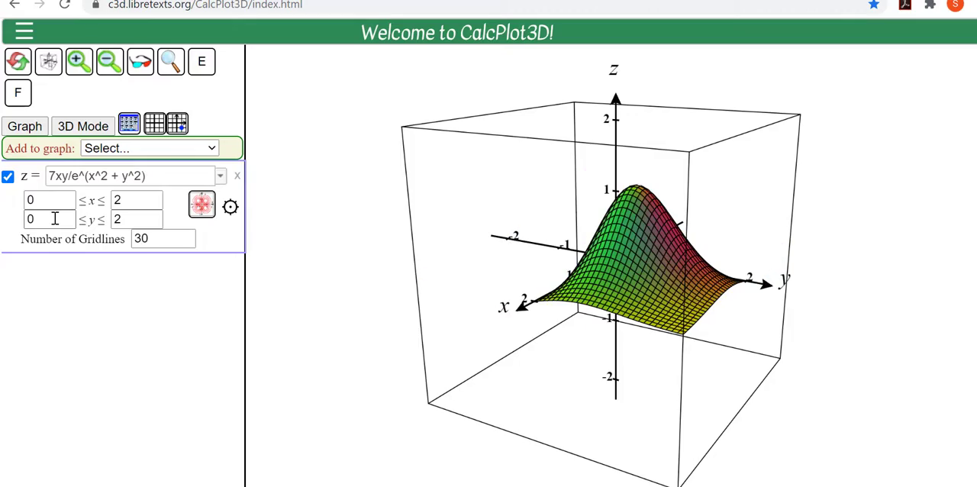
{"action": "mouse_move", "coordinate": [573, 417]}
{"action": "left_mouse_down"}
{"action": "mouse_move", "coordinate": [585, 399]}
{"action": "mouse_move", "coordinate": [623, 410]}
{"action": "mouse_move", "coordinate": [597, 403]}
{"action": "mouse_move", "coordinate": [569, 420]}
{"action": "mouse_move", "coordinate": [585, 431]}
{"action": "mouse_move", "coordinate": [580, 423]}
{"action": "left_mouse_up"}
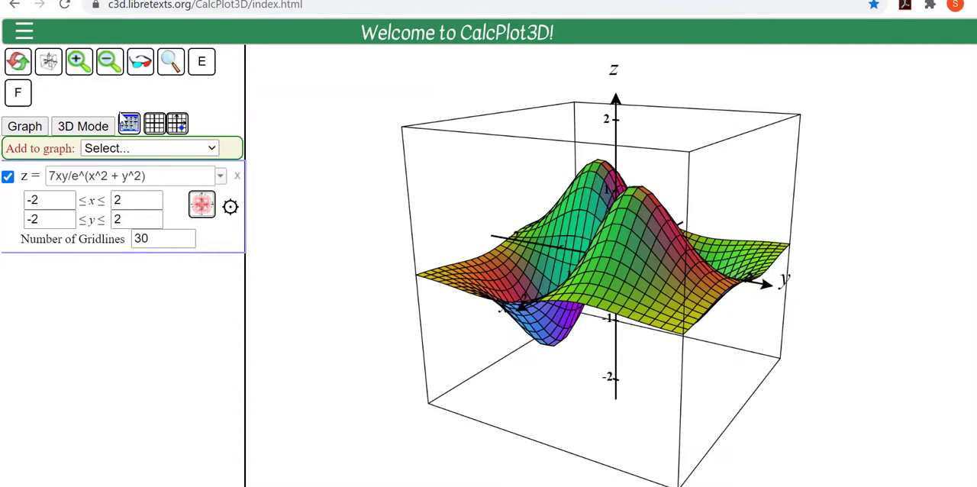
Step: Zoom out until x and y run from -8 to 8, and set the surface's number of gridlines to 60
{"action": "left_click", "coordinate": [109, 64]}
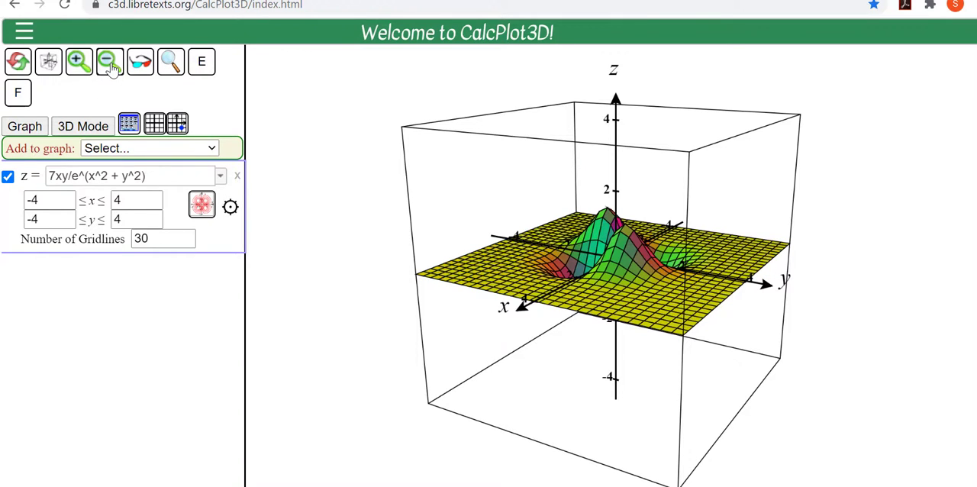
{"action": "left_click", "coordinate": [111, 67]}
{"action": "mouse_move", "coordinate": [572, 386]}
{"action": "left_mouse_down"}
{"action": "mouse_move", "coordinate": [573, 375]}
{"action": "mouse_move", "coordinate": [584, 380]}
{"action": "mouse_move", "coordinate": [577, 371]}
{"action": "mouse_move", "coordinate": [583, 380]}
{"action": "left_mouse_up"}
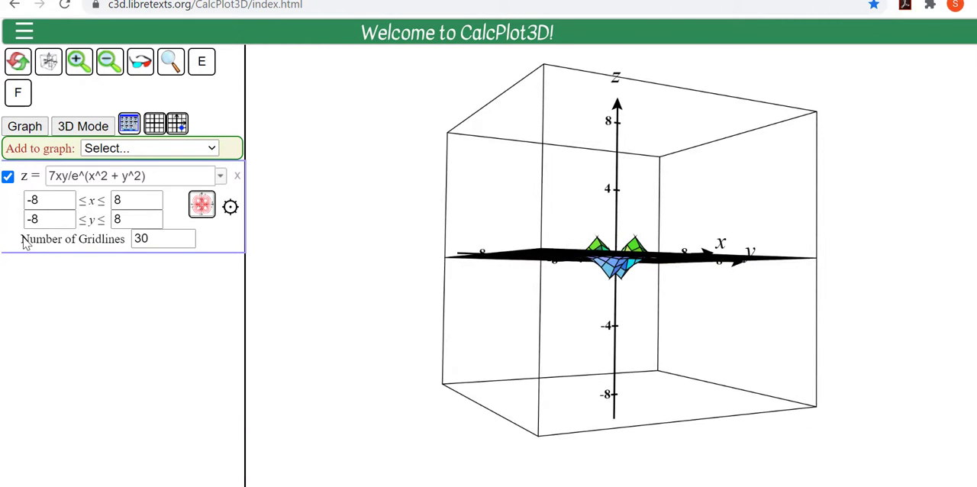
{"action": "left_click", "coordinate": [160, 239]}
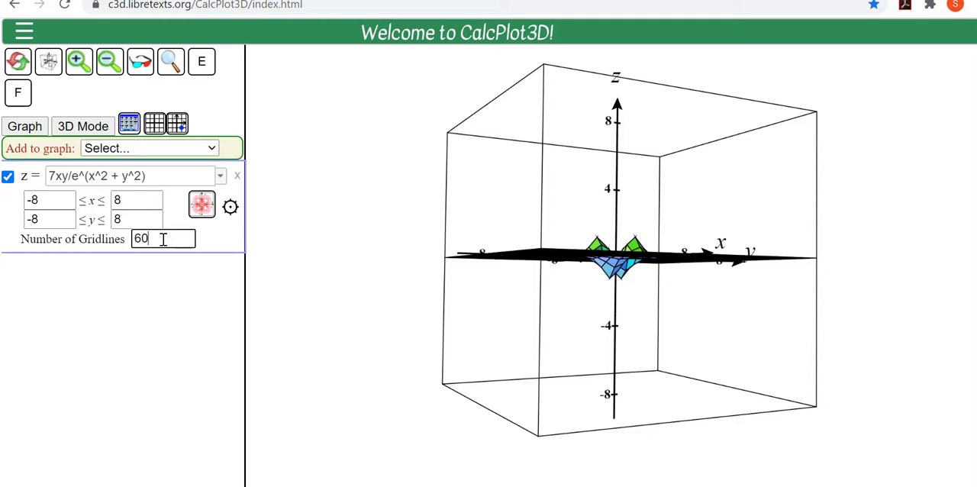
{"action": "key", "text": "Return"}
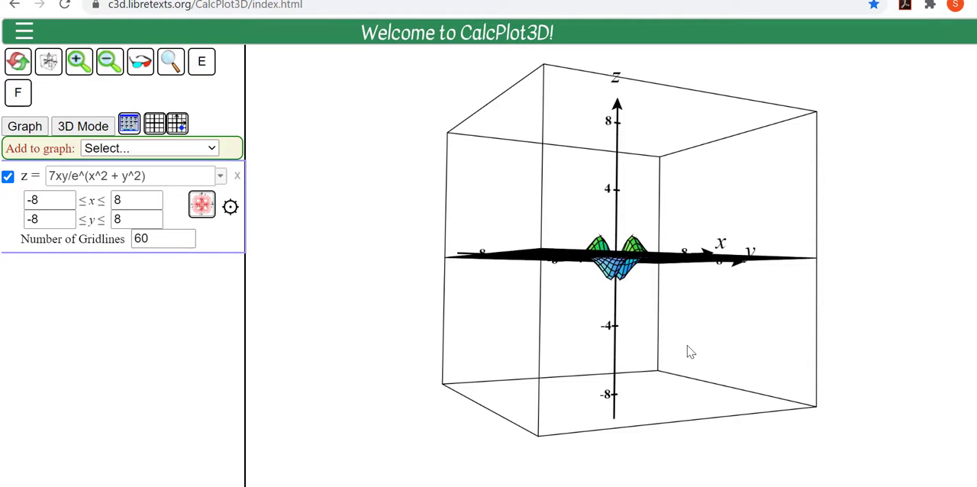
{"action": "left_click_drag", "start_coordinate": [689, 345], "coordinate": [666, 338]}
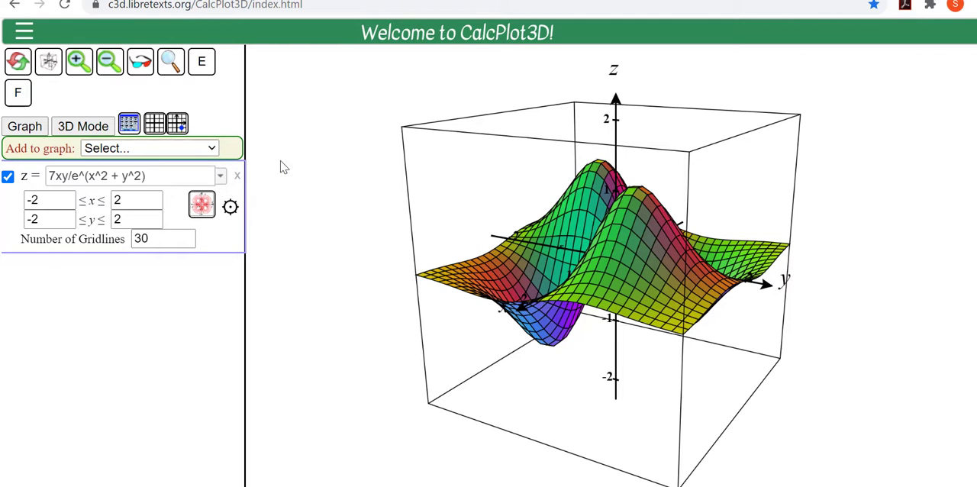
Step: Add a second function z = x+1 to the graph and inspect where it intersects the first surface
{"action": "left_click", "coordinate": [211, 151]}
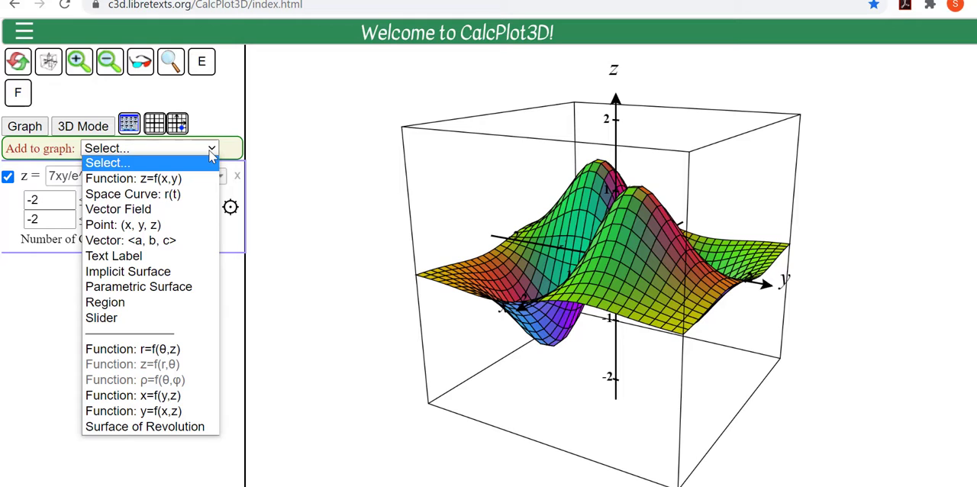
{"action": "left_click", "coordinate": [182, 179]}
{"action": "left_click_drag", "start_coordinate": [166, 176], "coordinate": [28, 187]}
{"action": "key", "text": "BackSpace"}
{"action": "left_click", "coordinate": [95, 175]}
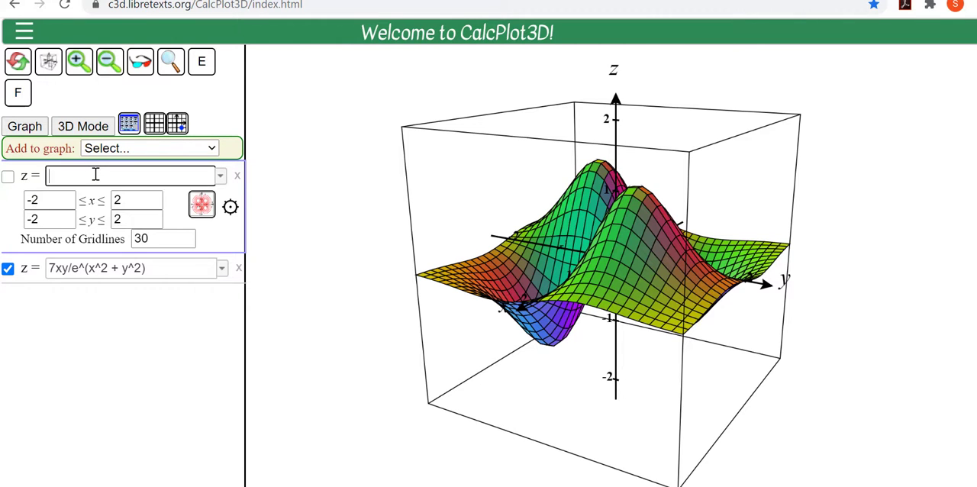
{"action": "type", "text": "x+1"}
{"action": "key", "text": "Return"}
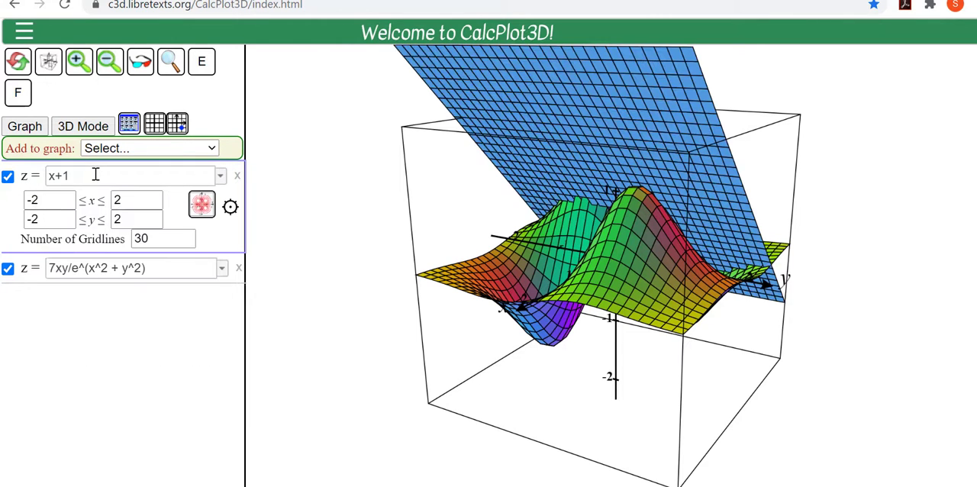
{"action": "left_click_drag", "start_coordinate": [644, 288], "coordinate": [509, 310]}
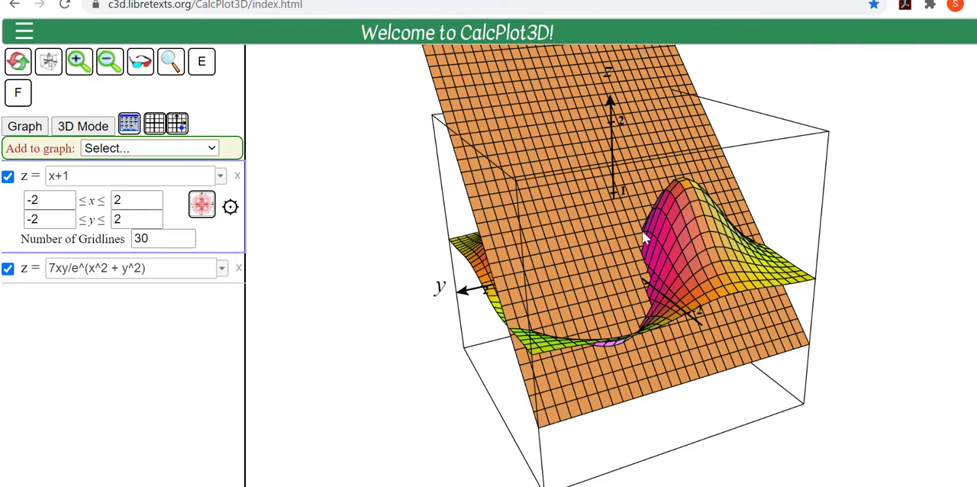
Step: Change the 3D rendering mode to BSP Tree - not triangulated and inspect the intersecting surfaces
{"action": "left_click", "coordinate": [79, 126]}
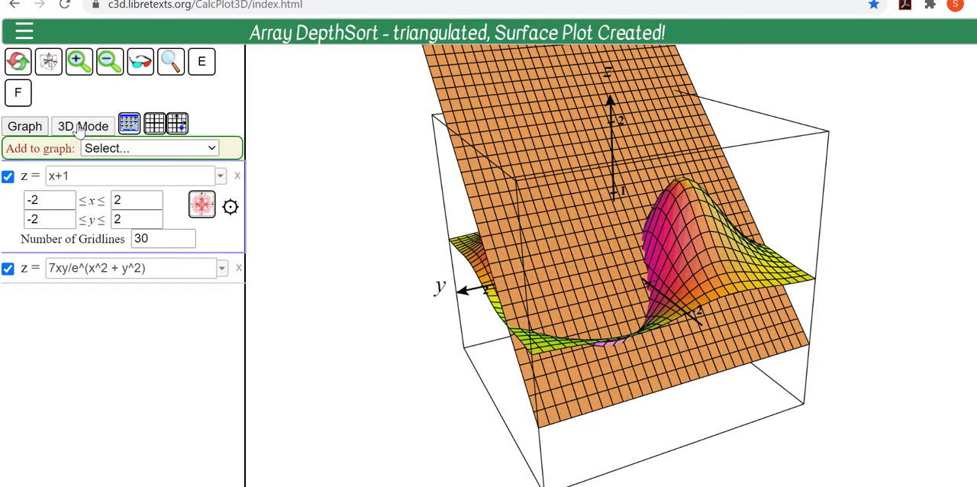
{"action": "left_click", "coordinate": [79, 127]}
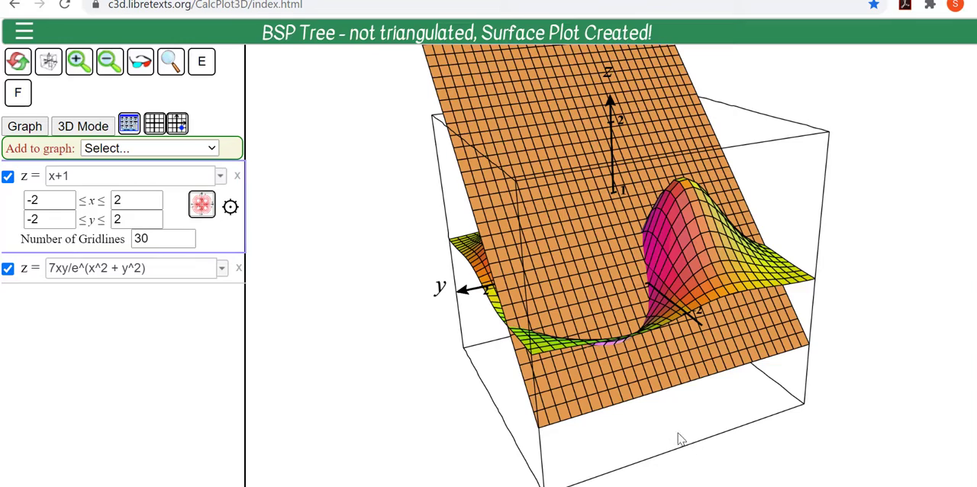
{"action": "left_click_drag", "start_coordinate": [659, 430], "coordinate": [469, 424]}
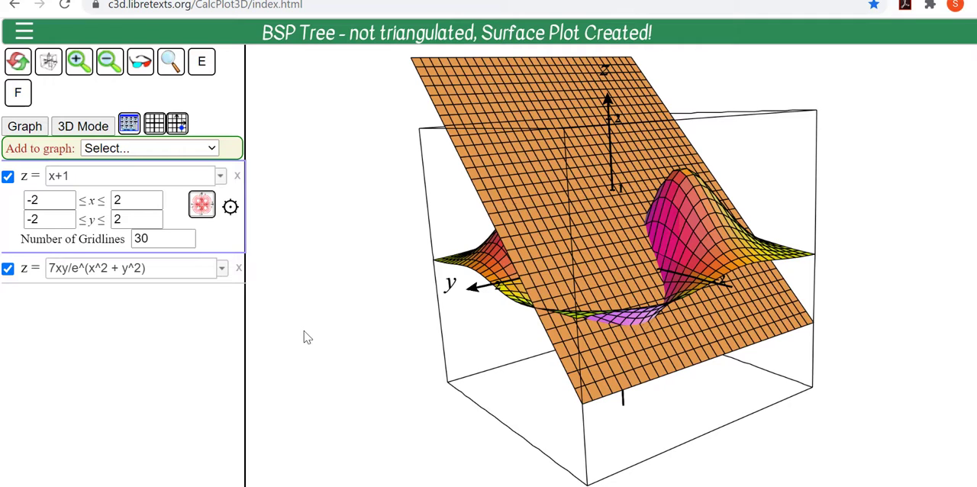
Step: Give the z = x+1 surface a constant dark maroon color, set its transparency to 153, and rotate the plot to inspect it
{"action": "left_click", "coordinate": [229, 207]}
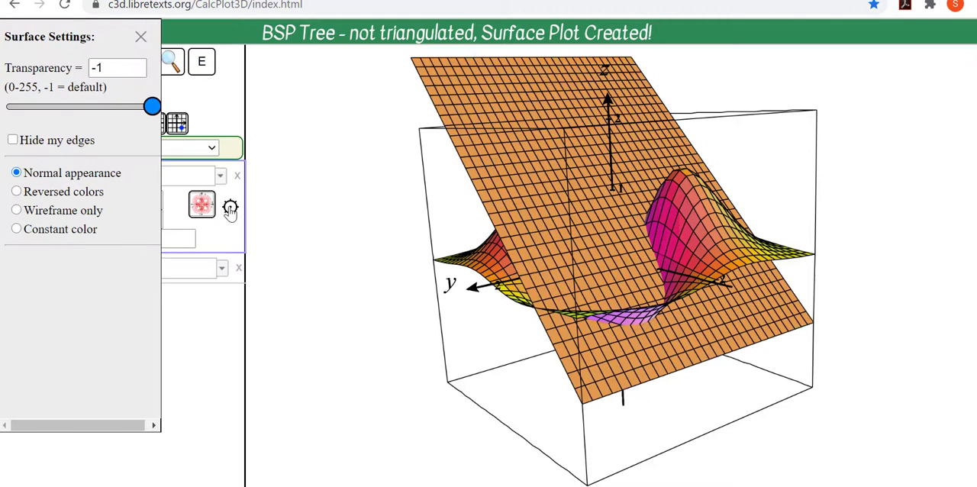
{"action": "left_click", "coordinate": [16, 228]}
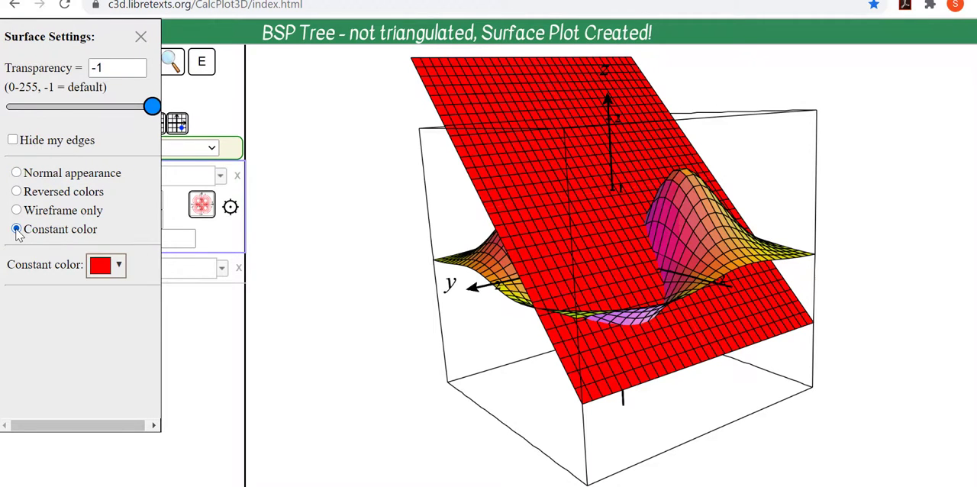
{"action": "left_click", "coordinate": [119, 265]}
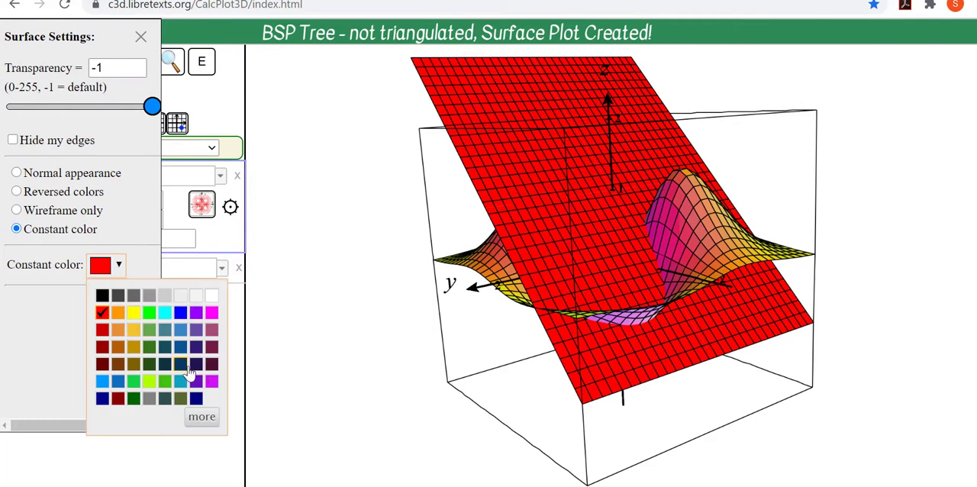
{"action": "left_click", "coordinate": [214, 364]}
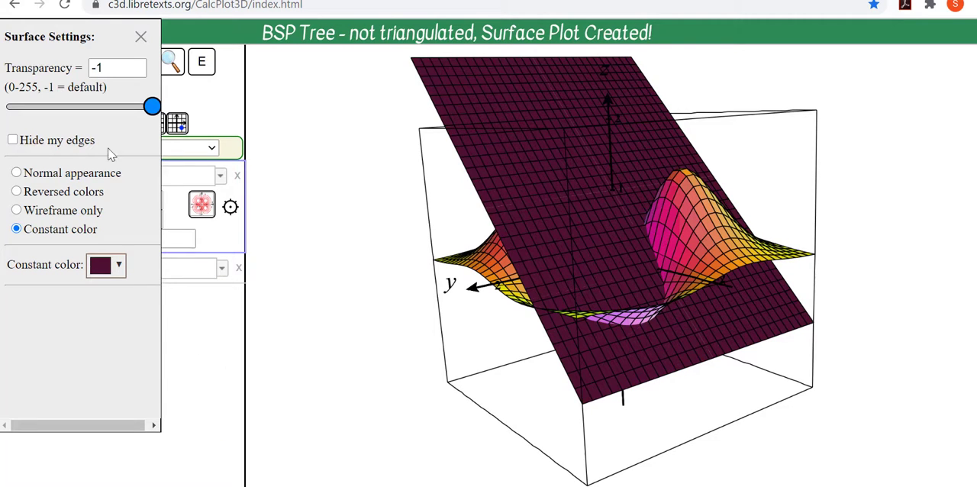
{"action": "left_click_drag", "start_coordinate": [151, 108], "coordinate": [97, 108]}
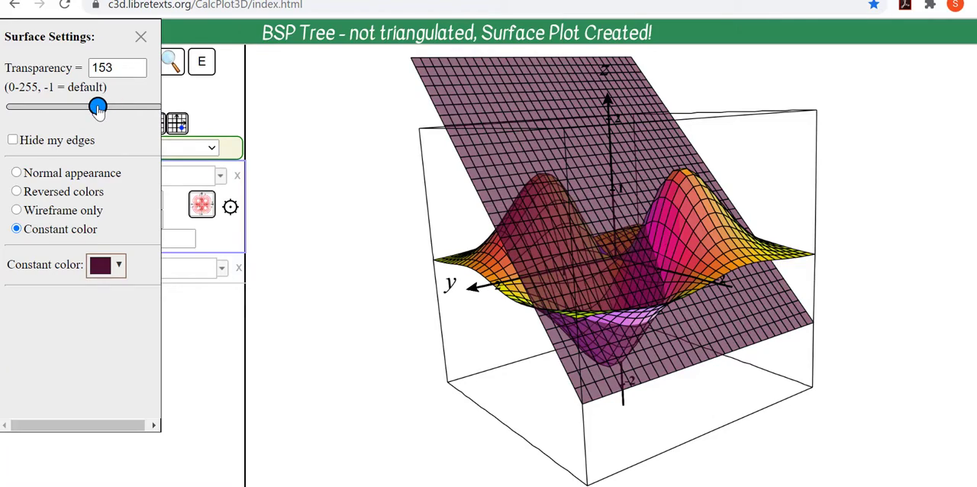
{"action": "left_click_drag", "start_coordinate": [465, 375], "coordinate": [553, 412]}
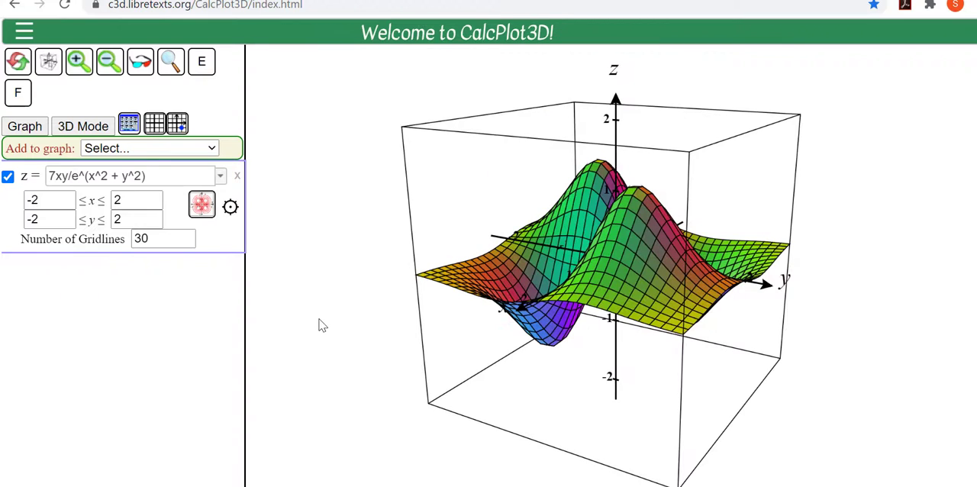
Step: Delete the existing surface from the graph, then add and plot the function z = 7xy/e^(x^2+y^2)
{"action": "left_click", "coordinate": [212, 150]}
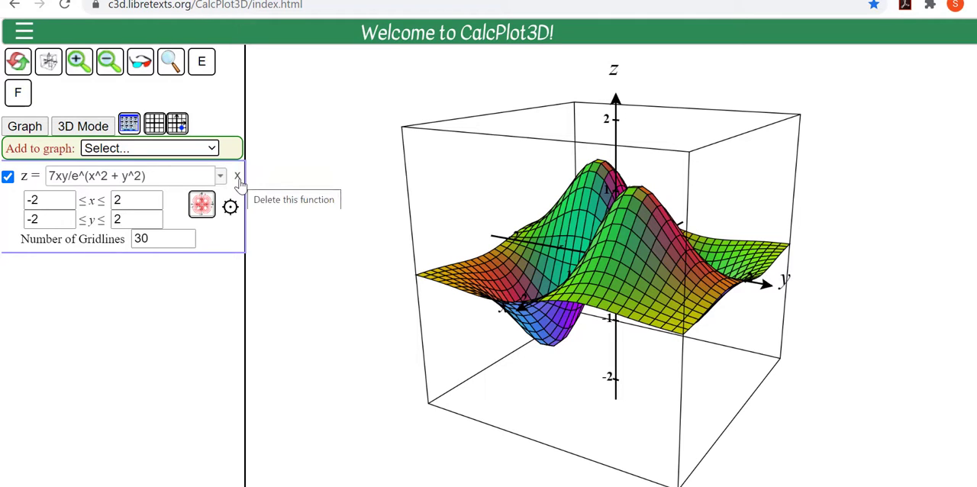
{"action": "left_click", "coordinate": [238, 178]}
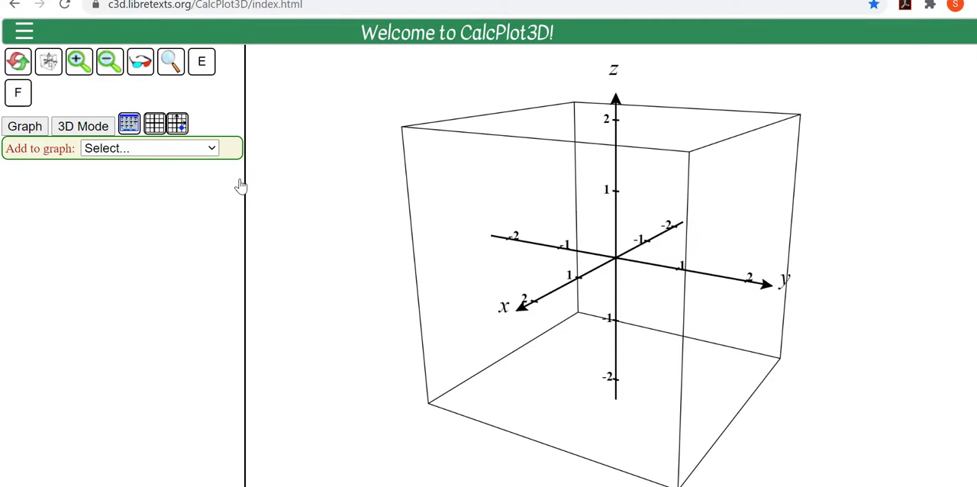
{"action": "left_click", "coordinate": [212, 150]}
{"action": "left_click", "coordinate": [211, 178]}
{"action": "left_click", "coordinate": [6, 177]}
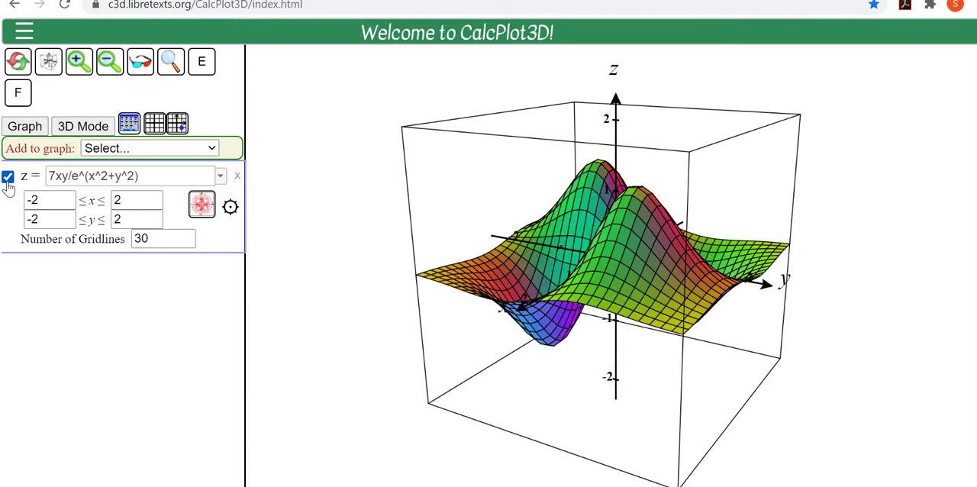
Step: Hide and show the 7xy/e^(x^2+y^2) surface several times, then delete the function from the graph
{"action": "left_click", "coordinate": [7, 180]}
{"action": "left_click", "coordinate": [7, 180]}
{"action": "left_click", "coordinate": [7, 180]}
{"action": "left_click", "coordinate": [7, 180]}
{"action": "left_click", "coordinate": [7, 180]}
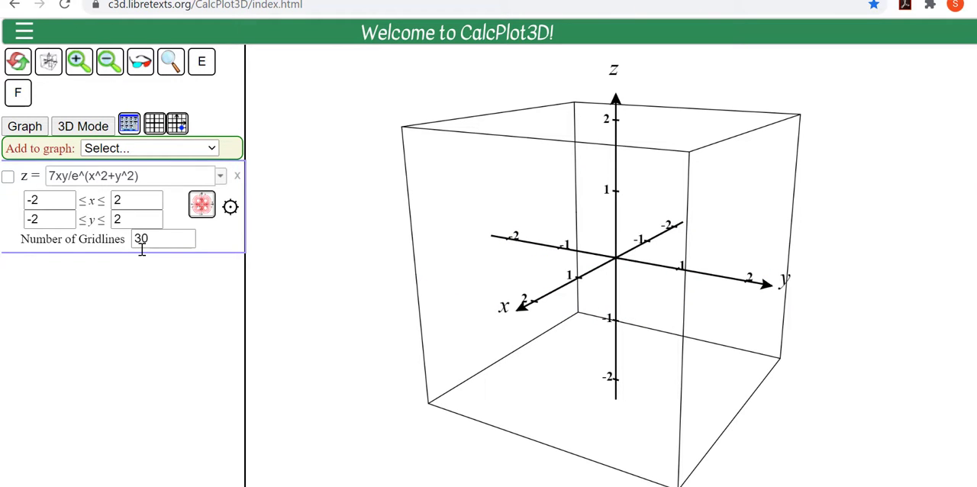
{"action": "left_click", "coordinate": [7, 177]}
{"action": "left_click", "coordinate": [8, 177]}
{"action": "left_click", "coordinate": [237, 177]}
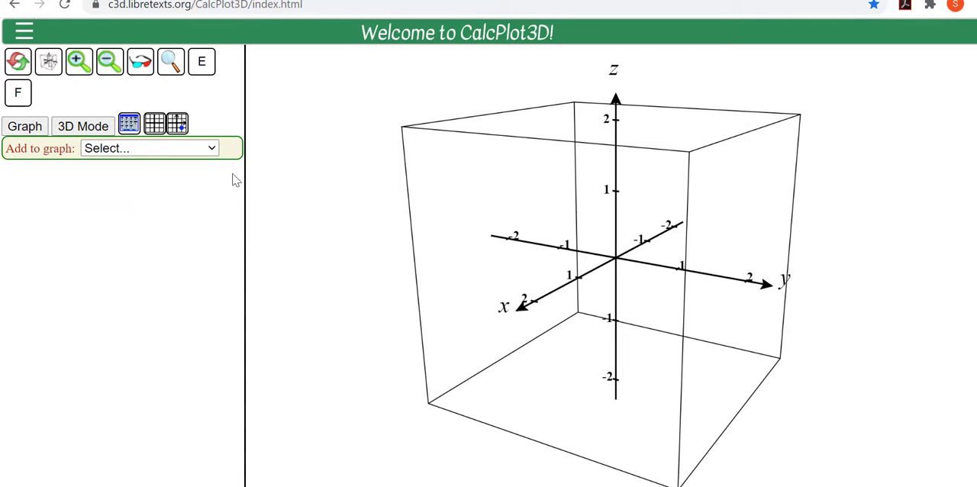
Step: Add and plot the space curve x = cos(t), y = sin(t), z = 0.1t with 4 orientation arrows, and inspect its direction
{"action": "left_click", "coordinate": [212, 150]}
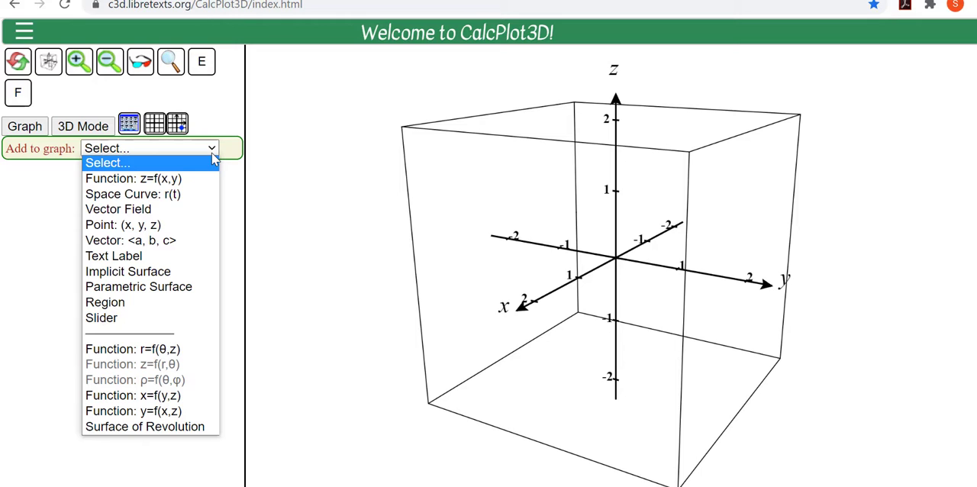
{"action": "left_click", "coordinate": [209, 195]}
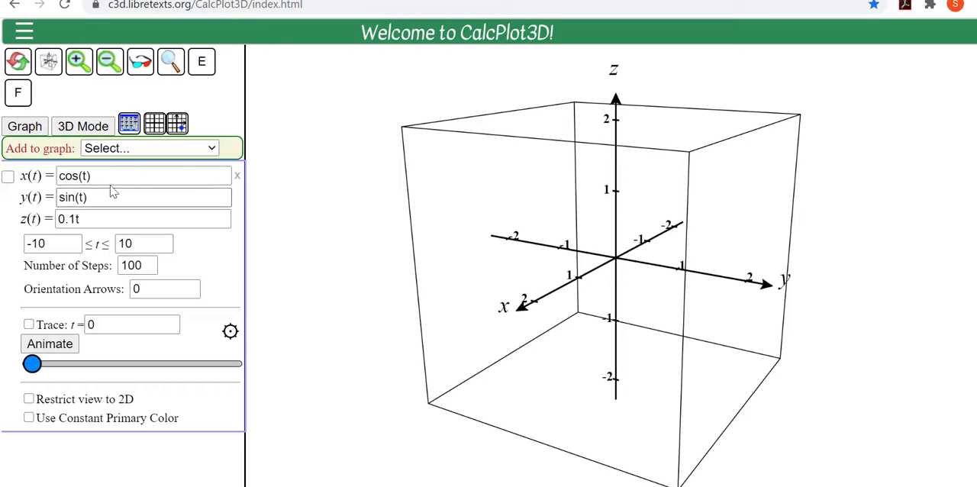
{"action": "left_click", "coordinate": [7, 177]}
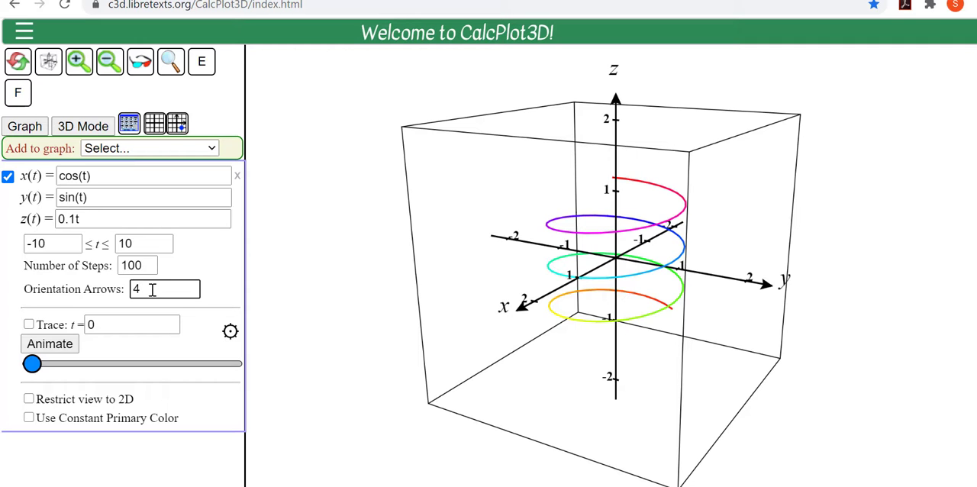
{"action": "key", "text": "Return"}
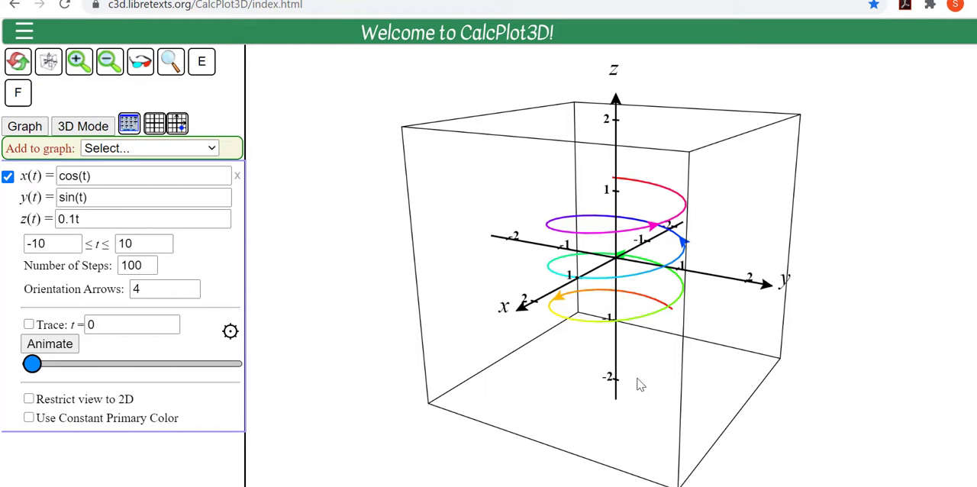
{"action": "left_click_drag", "start_coordinate": [636, 378], "coordinate": [636, 385]}
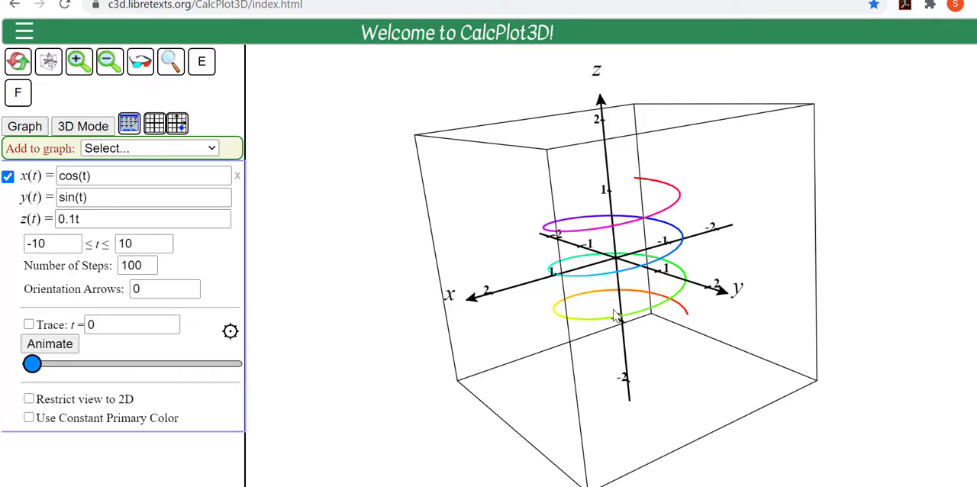
{"action": "left_click_drag", "start_coordinate": [615, 315], "coordinate": [619, 319]}
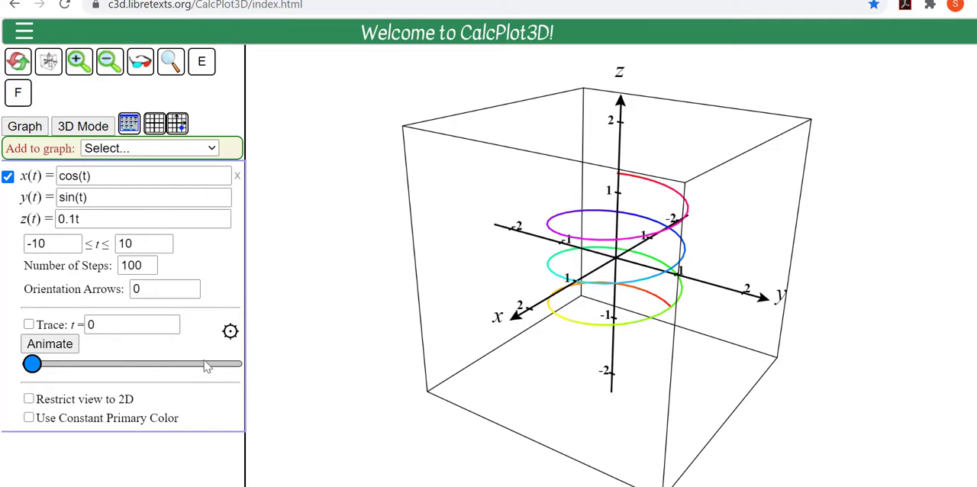
Step: Turn off the acceleration and velocity vectors in the helix's curve settings
{"action": "left_click", "coordinate": [229, 332]}
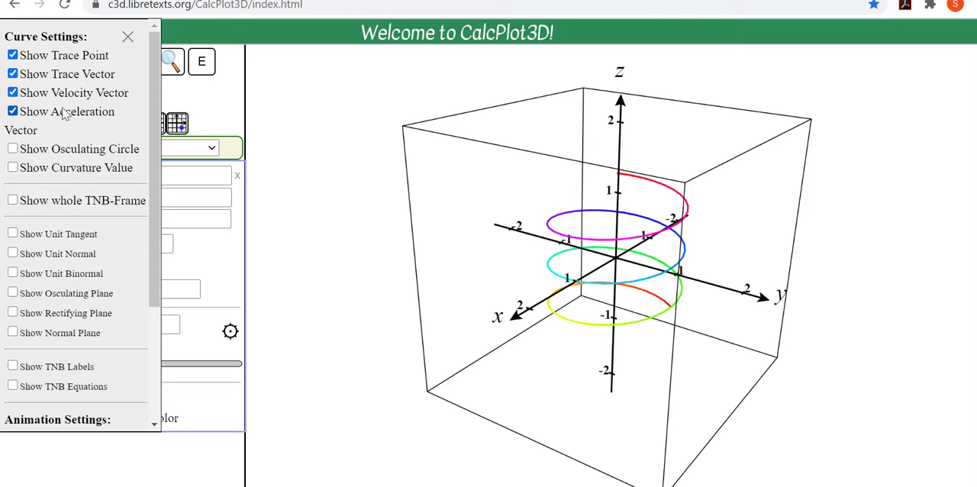
{"action": "left_click", "coordinate": [13, 111]}
{"action": "left_click", "coordinate": [12, 93]}
{"action": "left_click", "coordinate": [128, 39]}
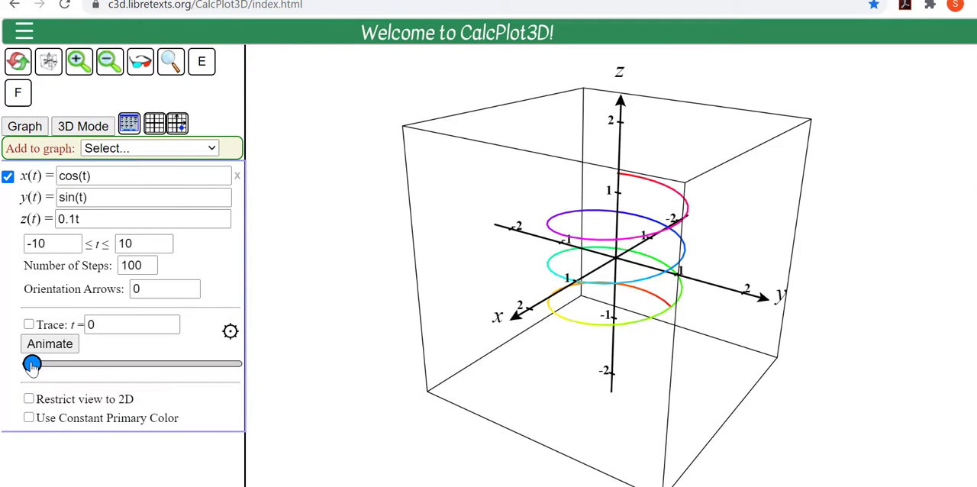
Step: Trace the position vector along the helix to t = 10, back to t = -10, and forward again to t = 10
{"action": "mouse_move", "coordinate": [32, 365]}
{"action": "left_mouse_down"}
{"action": "mouse_move", "coordinate": [204, 364]}
{"action": "mouse_move", "coordinate": [232, 345]}
{"action": "left_mouse_up"}
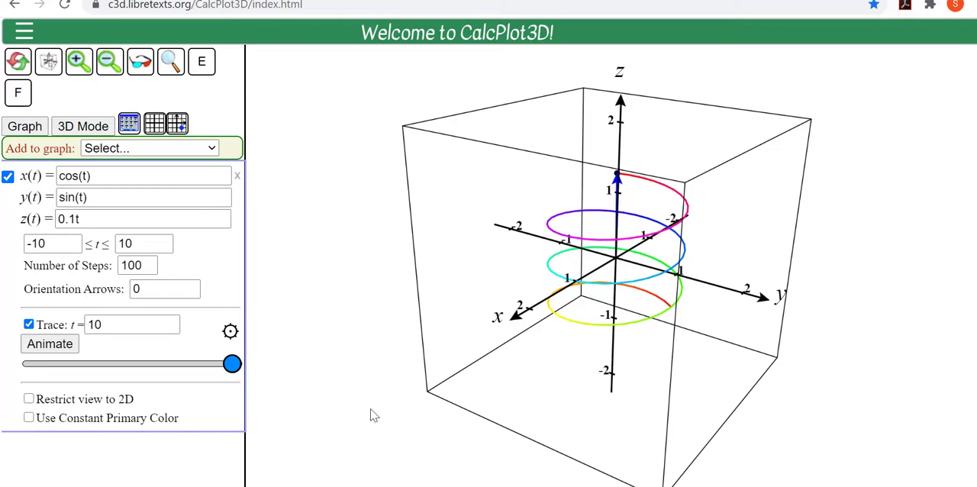
{"action": "left_click_drag", "start_coordinate": [232, 366], "coordinate": [31, 367]}
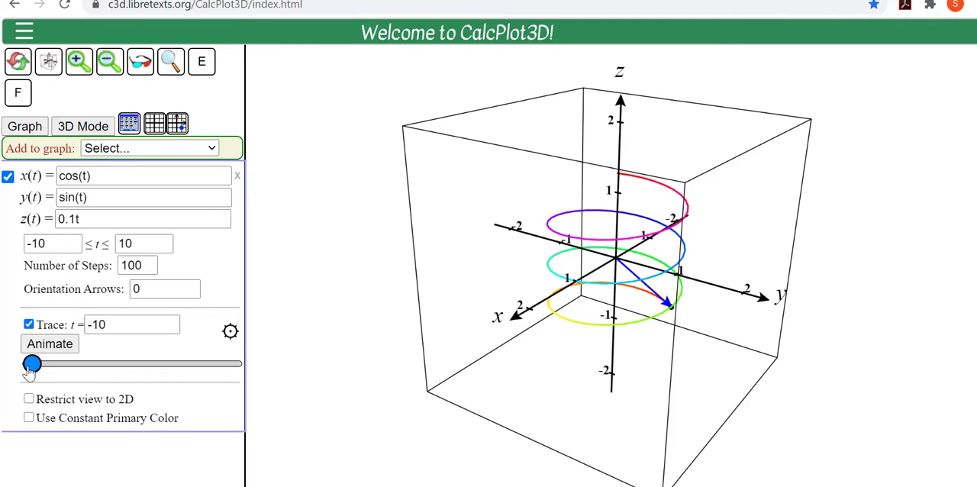
{"action": "left_click_drag", "start_coordinate": [31, 369], "coordinate": [243, 362]}
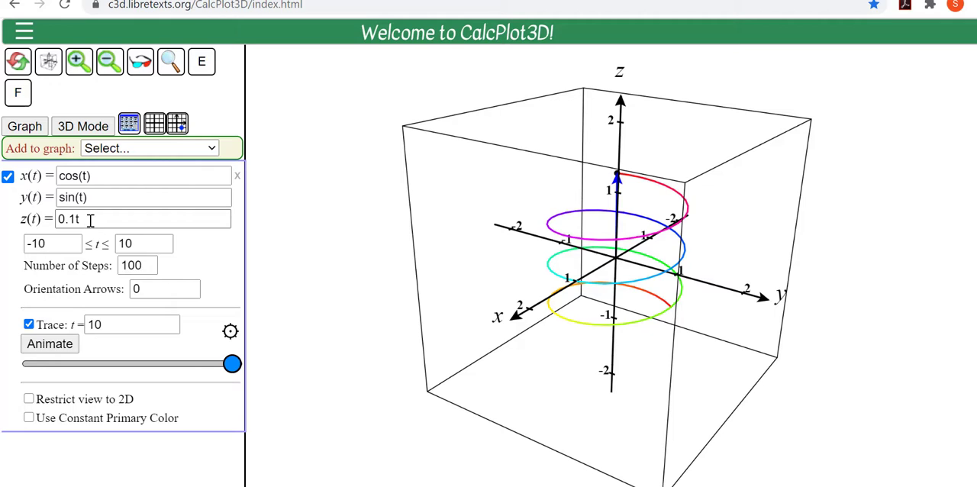
Step: Set the curve's z(t) to 0, restrict the view to 2D, and trace the circle back to t = 3.4
{"action": "left_click_drag", "start_coordinate": [90, 220], "coordinate": [43, 220]}
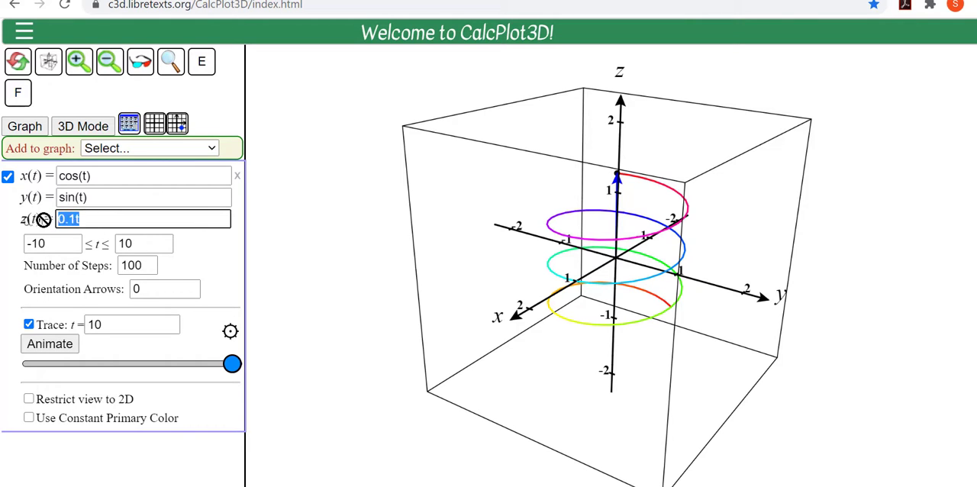
{"action": "type", "text": "0"}
{"action": "left_click", "coordinate": [29, 399]}
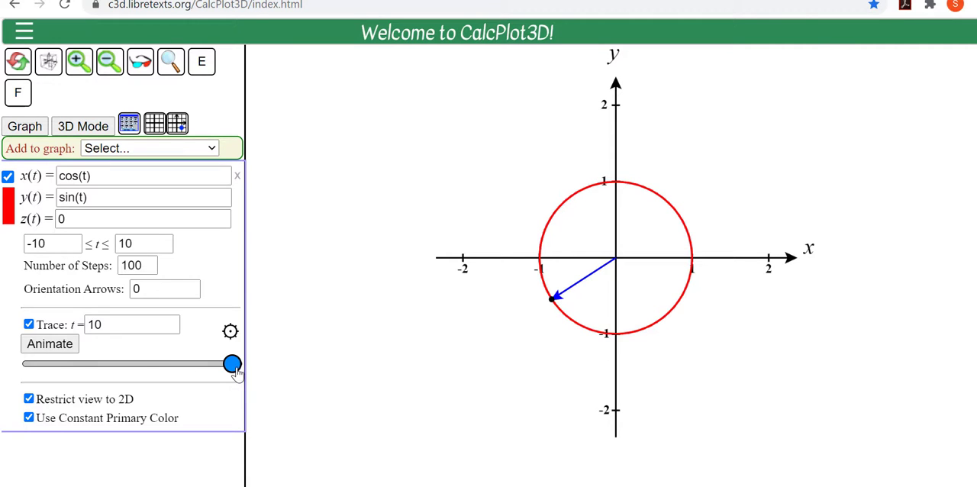
{"action": "mouse_move", "coordinate": [232, 364]}
{"action": "left_mouse_down"}
{"action": "mouse_move", "coordinate": [29, 366]}
{"action": "mouse_move", "coordinate": [167, 365]}
{"action": "left_mouse_up"}
Step: Show the velocity vector on the circle and move the trace point to t = -0.4
{"action": "left_click", "coordinate": [229, 330]}
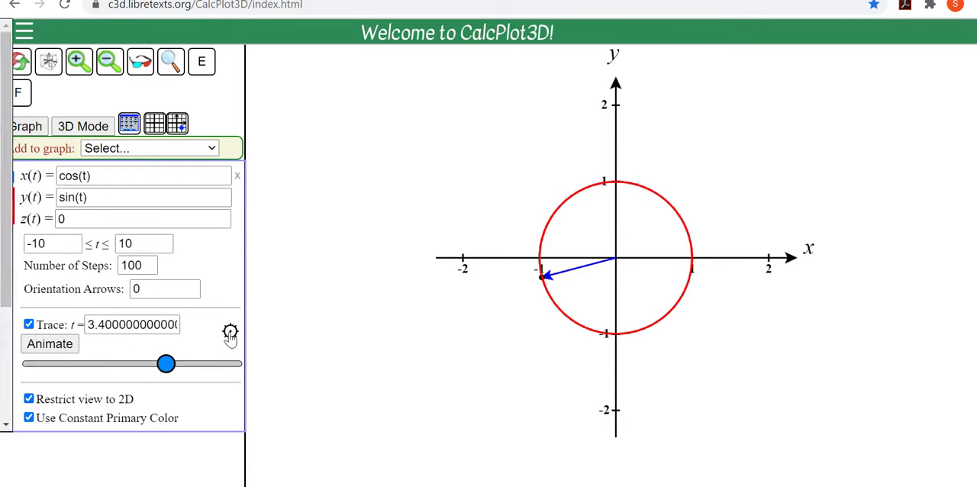
{"action": "left_click", "coordinate": [13, 93]}
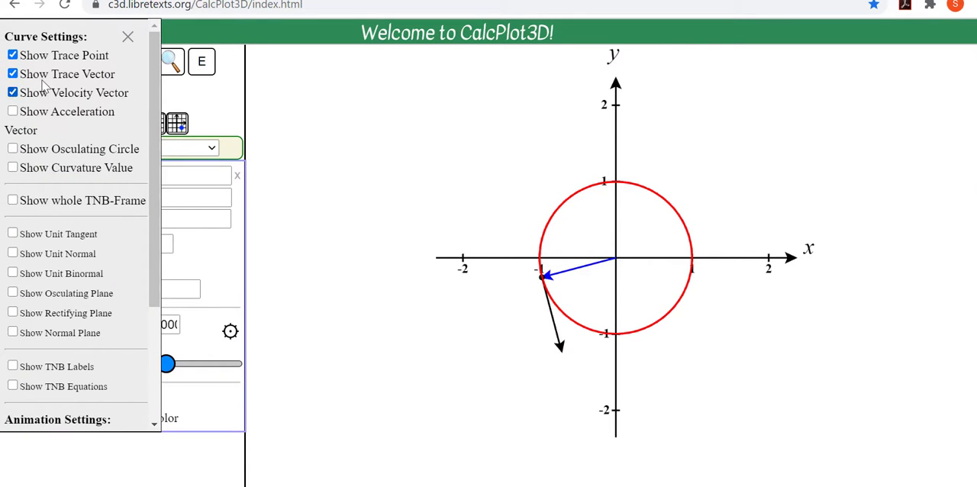
{"action": "left_click", "coordinate": [127, 36]}
{"action": "mouse_move", "coordinate": [167, 365]}
{"action": "left_mouse_down"}
{"action": "mouse_move", "coordinate": [31, 365]}
{"action": "mouse_move", "coordinate": [130, 352]}
{"action": "left_mouse_up"}
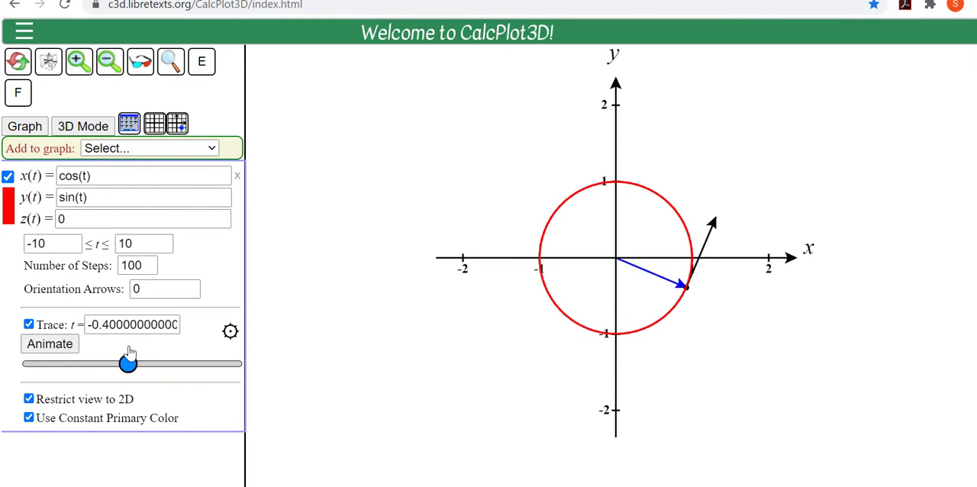
Step: Delete the circle curve and plot the Torus Twist - Unknot space curve from the built-in examples
{"action": "left_click", "coordinate": [236, 176]}
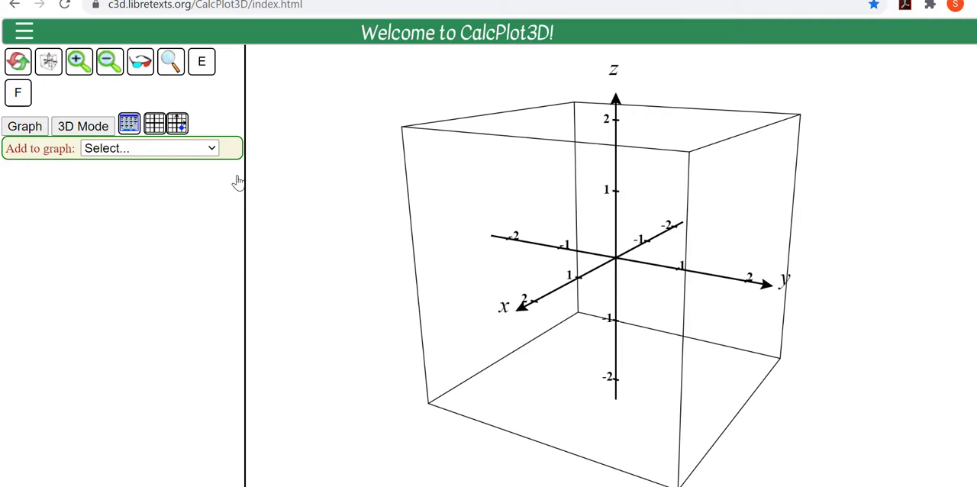
{"action": "left_click", "coordinate": [22, 34]}
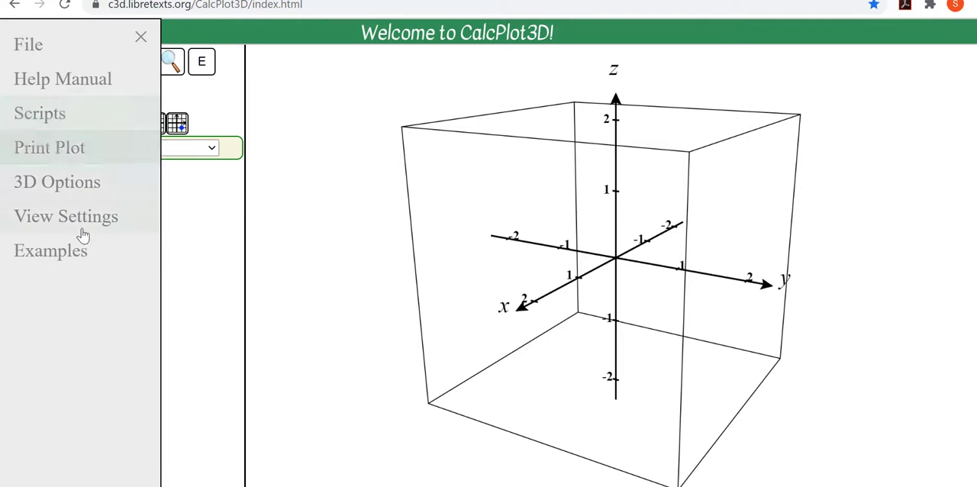
{"action": "left_click", "coordinate": [119, 262]}
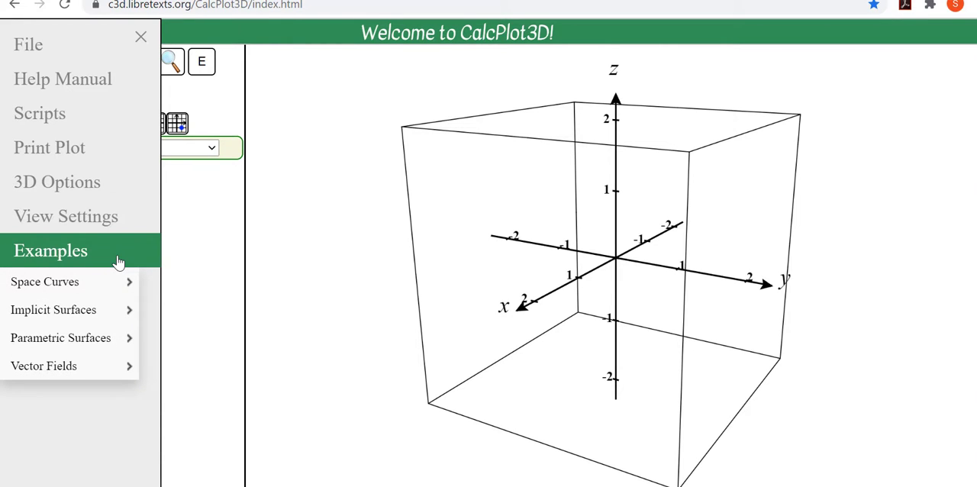
{"action": "left_click", "coordinate": [118, 286]}
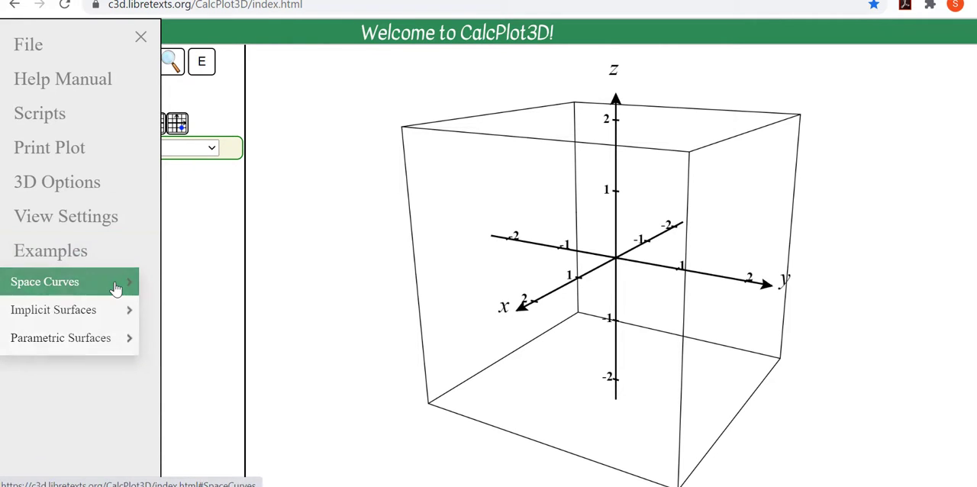
{"action": "left_click", "coordinate": [66, 257]}
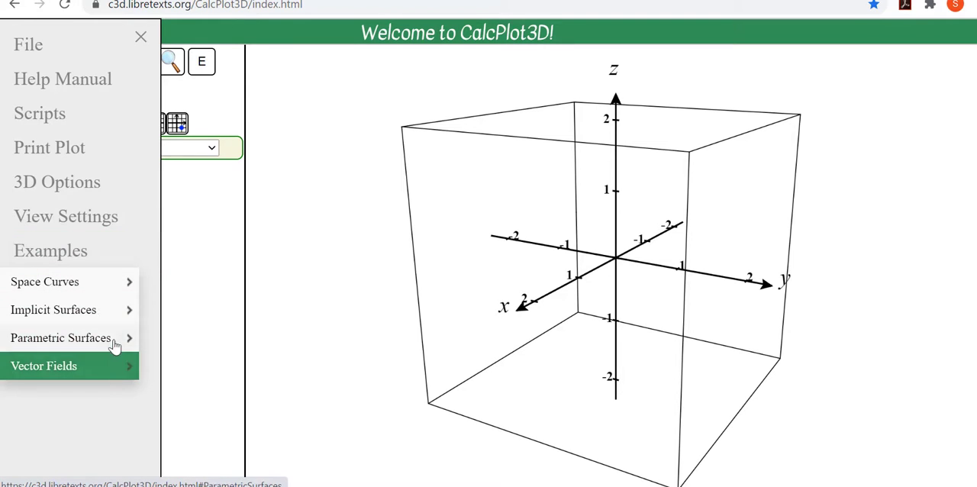
{"action": "left_click", "coordinate": [113, 283]}
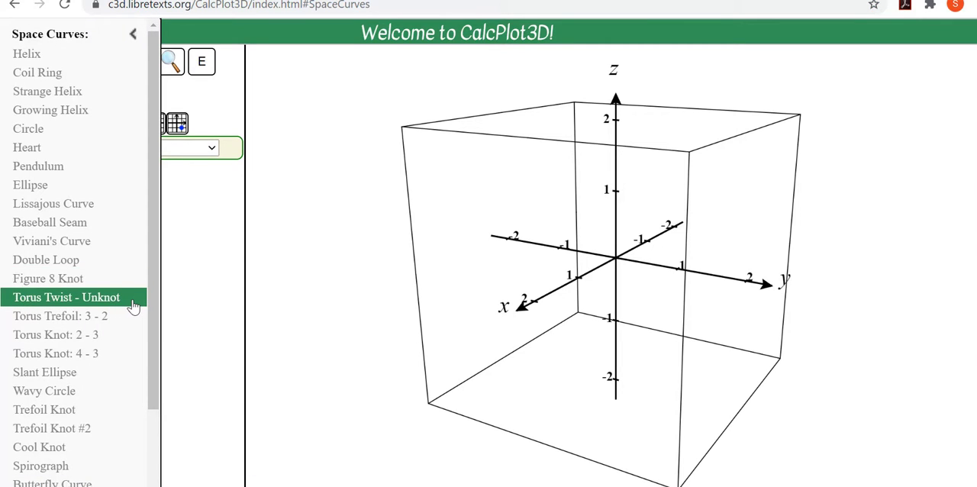
{"action": "left_click", "coordinate": [133, 304]}
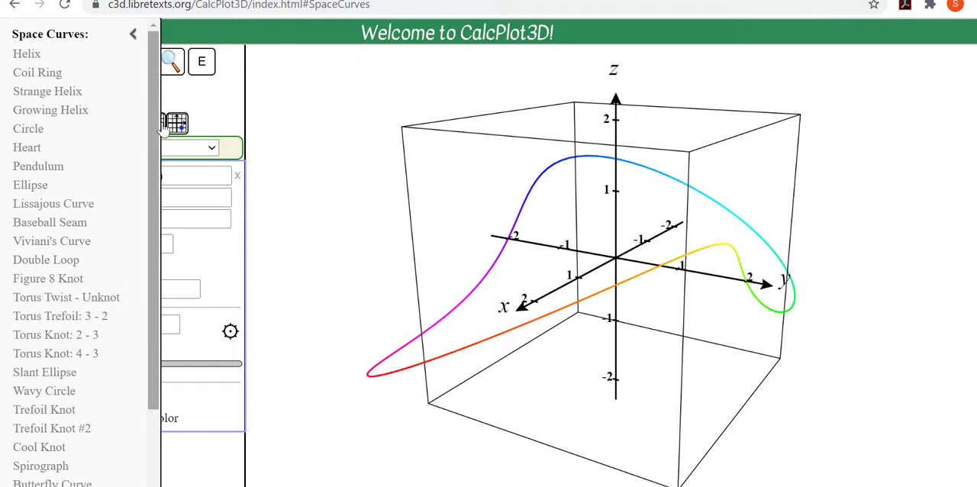
Step: Show the curve's whole TNB-frame without the trace point or the trace, velocity and acceleration vectors, and trace it to about t = 0.82
{"action": "left_click", "coordinate": [137, 35]}
{"action": "left_click", "coordinate": [139, 44]}
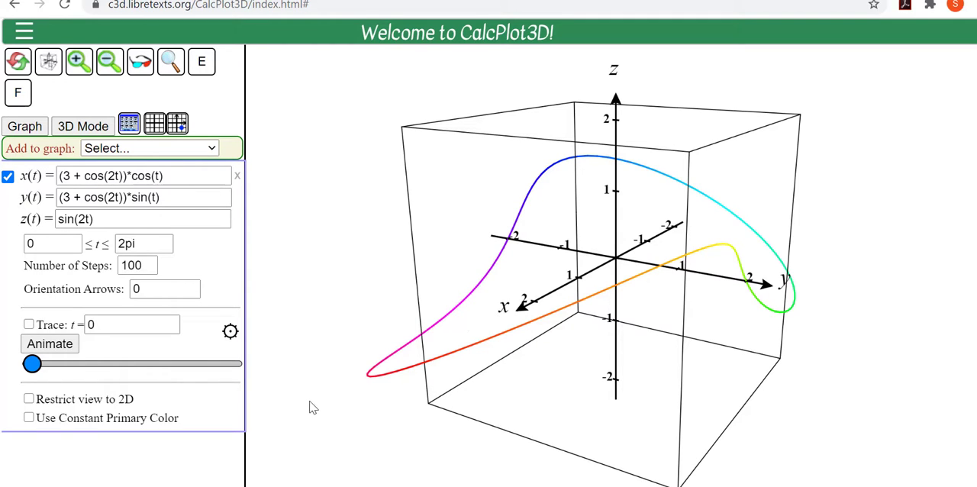
{"action": "left_click", "coordinate": [230, 334]}
{"action": "left_click", "coordinate": [13, 201]}
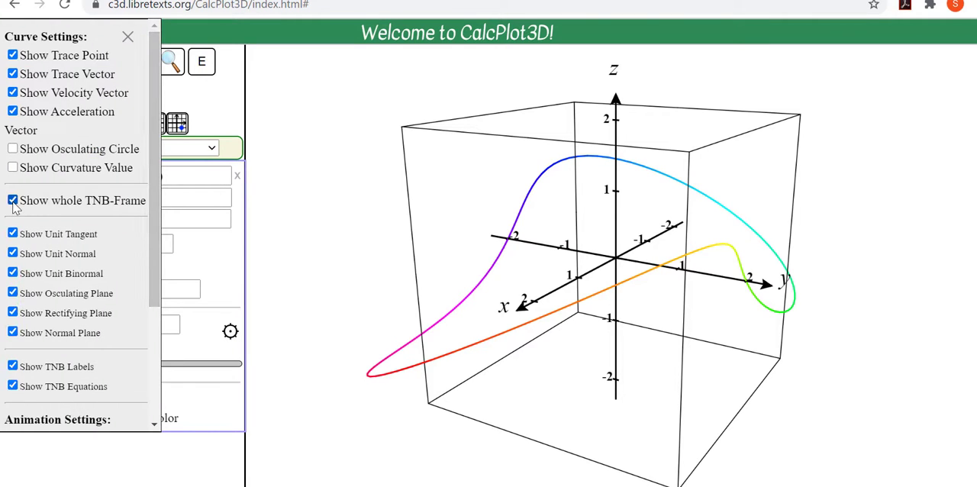
{"action": "left_click", "coordinate": [12, 113]}
{"action": "left_click", "coordinate": [13, 93]}
{"action": "left_click", "coordinate": [12, 73]}
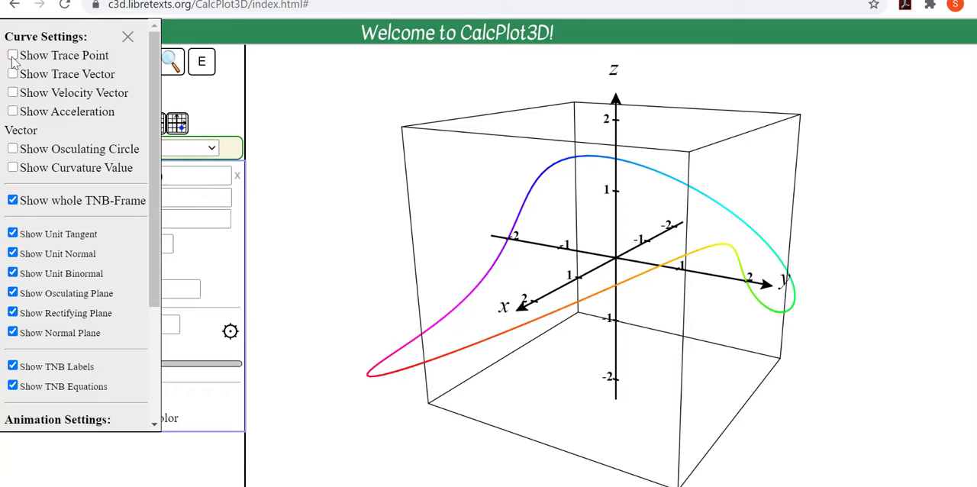
{"action": "left_click", "coordinate": [128, 40]}
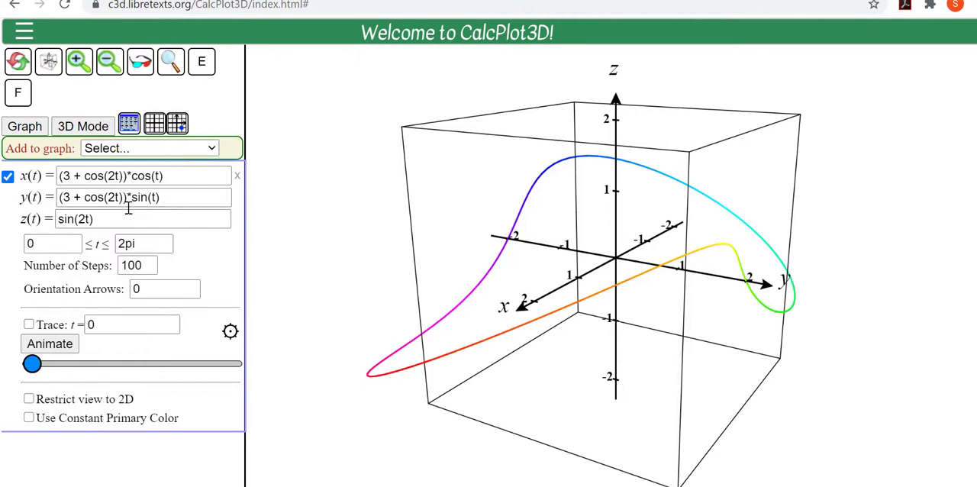
{"action": "left_click", "coordinate": [230, 334]}
{"action": "mouse_move", "coordinate": [32, 364]}
{"action": "left_mouse_down"}
{"action": "mouse_move", "coordinate": [211, 397]}
{"action": "mouse_move", "coordinate": [253, 388]}
{"action": "mouse_move", "coordinate": [227, 369]}
{"action": "mouse_move", "coordinate": [31, 354]}
{"action": "mouse_move", "coordinate": [58, 357]}
{"action": "left_mouse_up"}
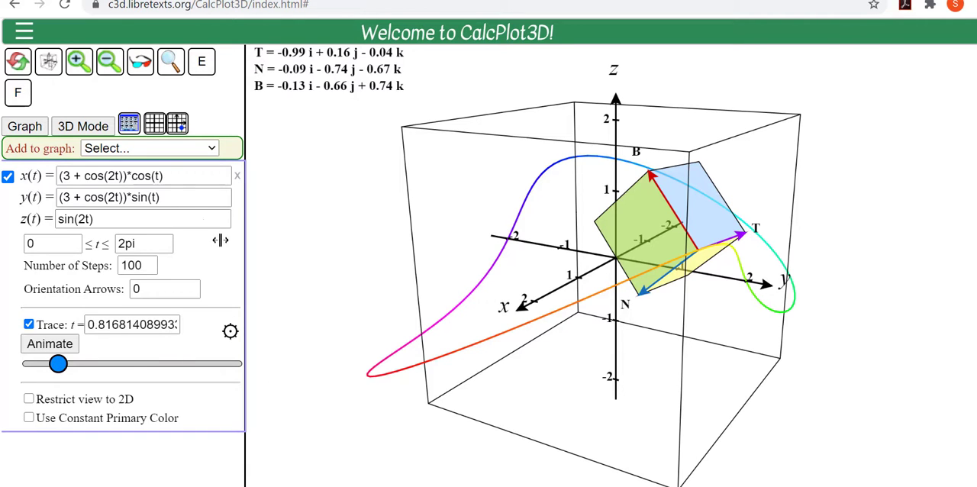
Step: Hide the box and the ticks and labels, and trace the TNB-frame along the curve to about t = 6.28 and partway back
{"action": "left_click", "coordinate": [156, 128]}
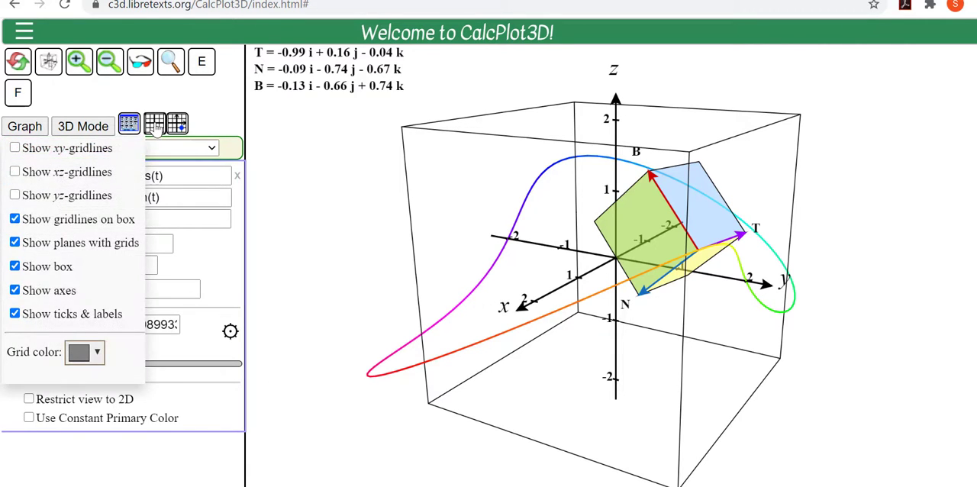
{"action": "left_click", "coordinate": [15, 267]}
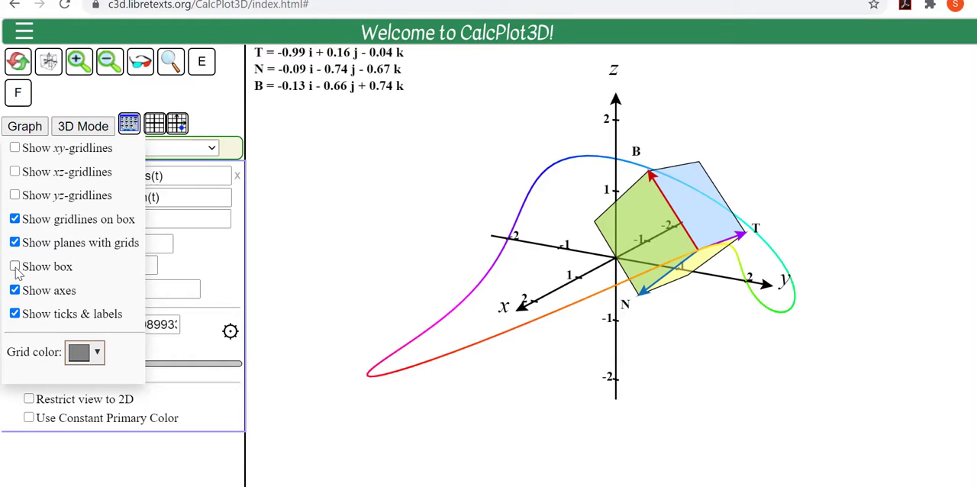
{"action": "left_click", "coordinate": [15, 314]}
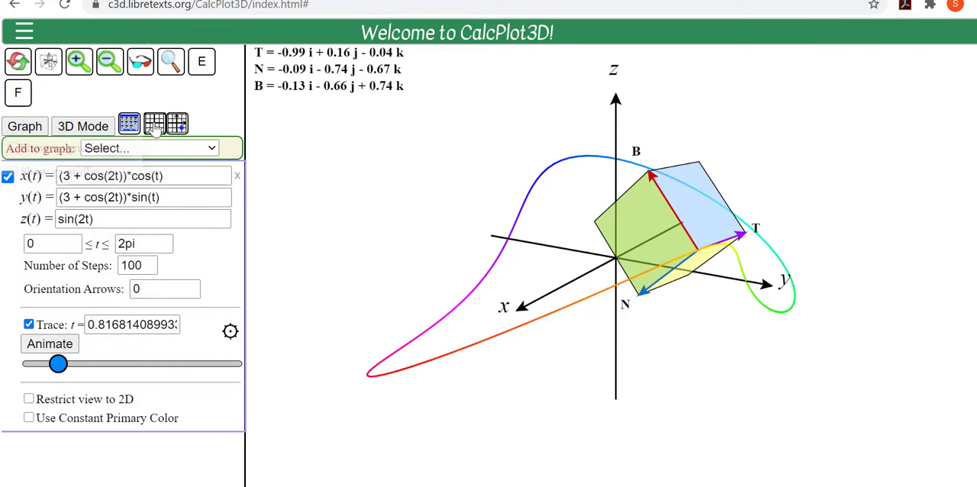
{"action": "mouse_move", "coordinate": [58, 365]}
{"action": "left_mouse_down"}
{"action": "mouse_move", "coordinate": [31, 367]}
{"action": "mouse_move", "coordinate": [188, 366]}
{"action": "mouse_move", "coordinate": [242, 397]}
{"action": "left_mouse_up"}
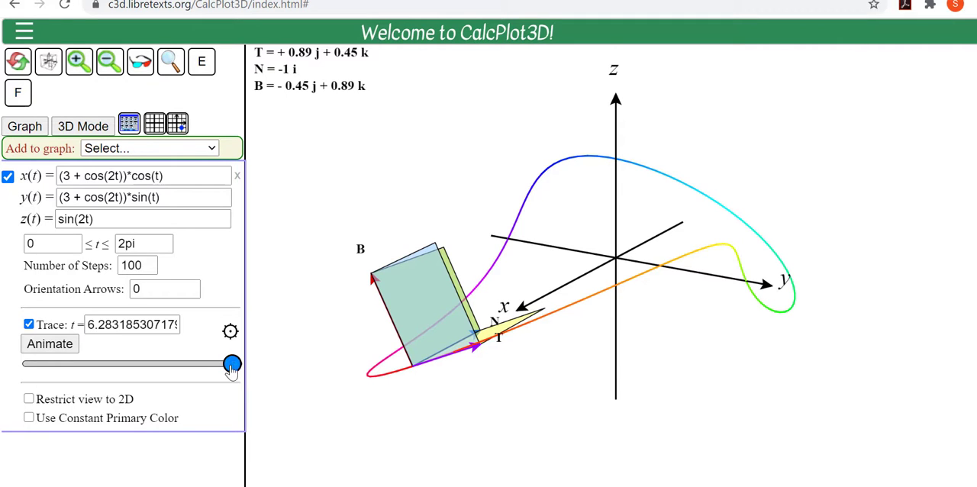
{"action": "left_click_drag", "start_coordinate": [232, 365], "coordinate": [139, 363]}
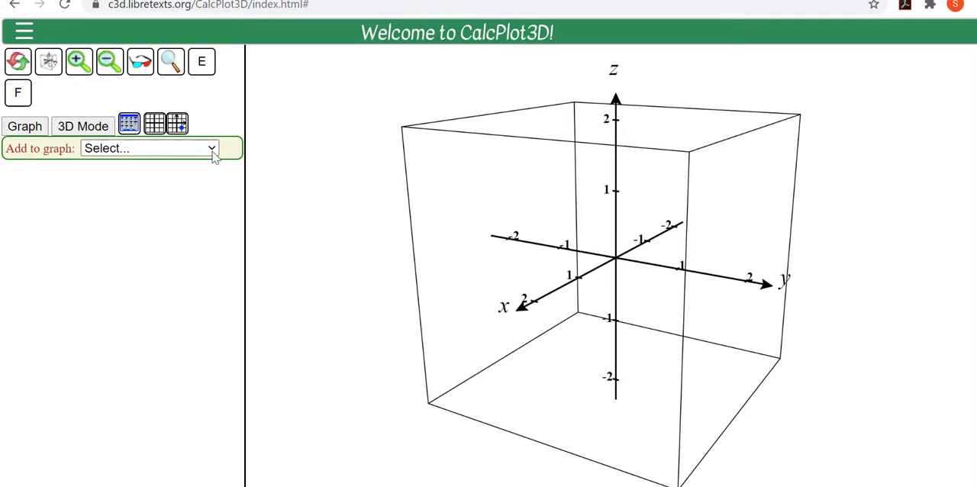
Step: Add a vector field with M = x-xy, N = x-y and P = 0, plot it, and restrict the view to 2D
{"action": "left_click", "coordinate": [212, 149]}
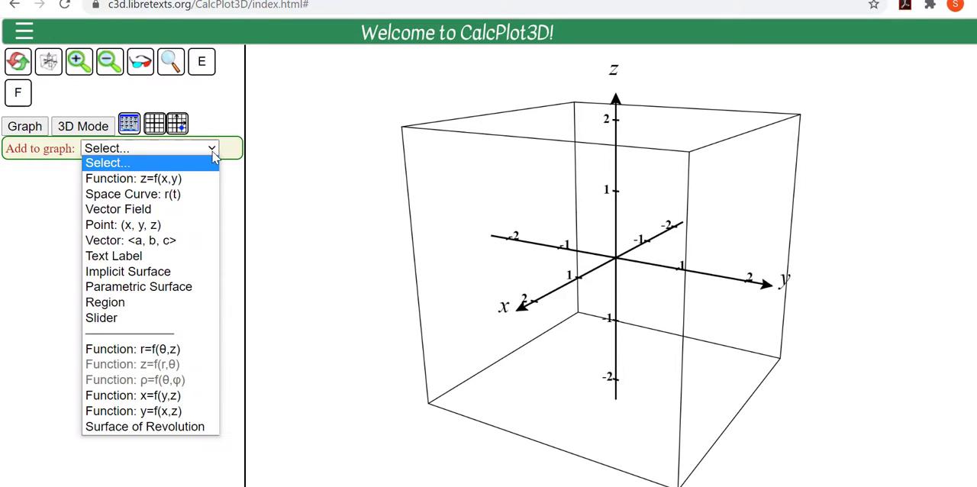
{"action": "left_click", "coordinate": [173, 212]}
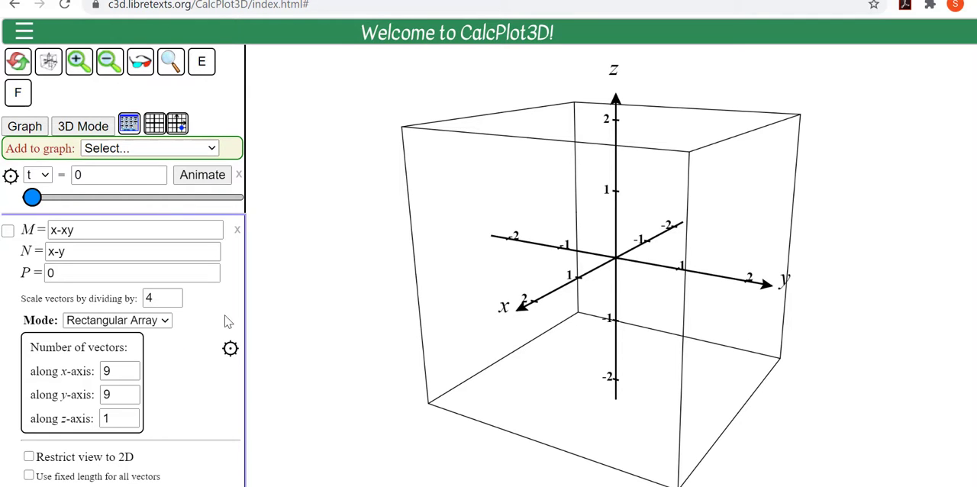
{"action": "scroll", "coordinate": [229, 321], "scroll_direction": "down", "scroll_amount": 1}
{"action": "left_click", "coordinate": [138, 189]}
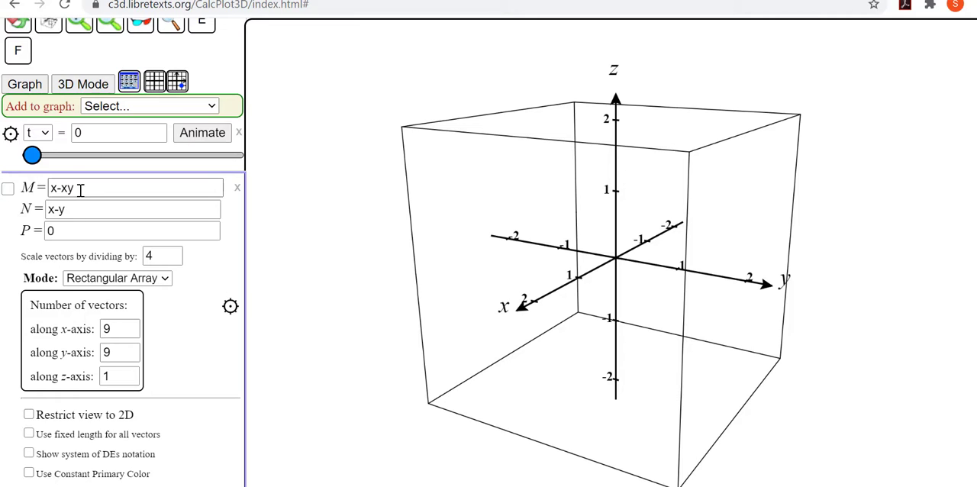
{"action": "left_click_drag", "start_coordinate": [73, 188], "coordinate": [38, 216]}
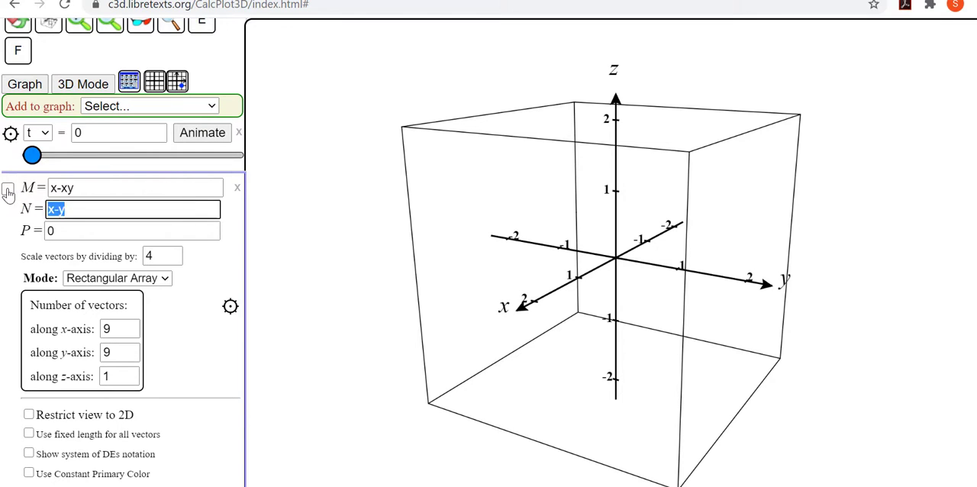
{"action": "left_click", "coordinate": [8, 188]}
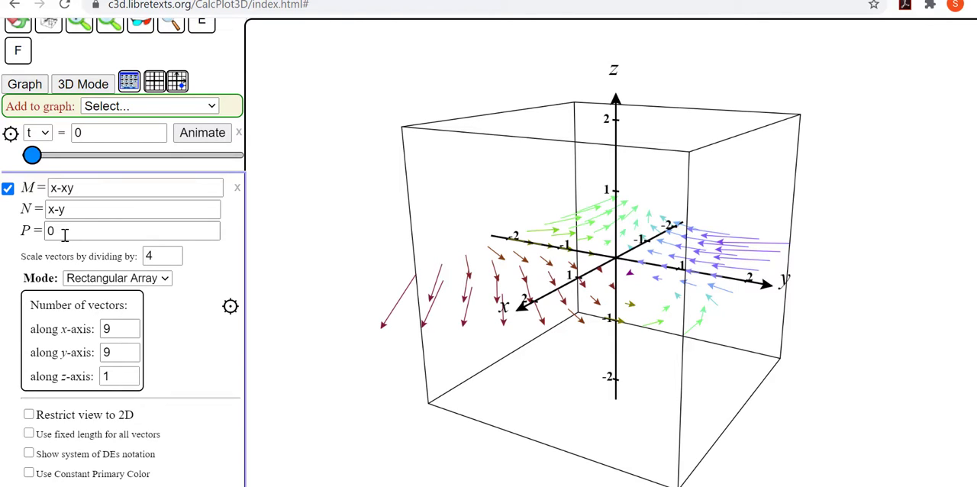
{"action": "left_click", "coordinate": [29, 415]}
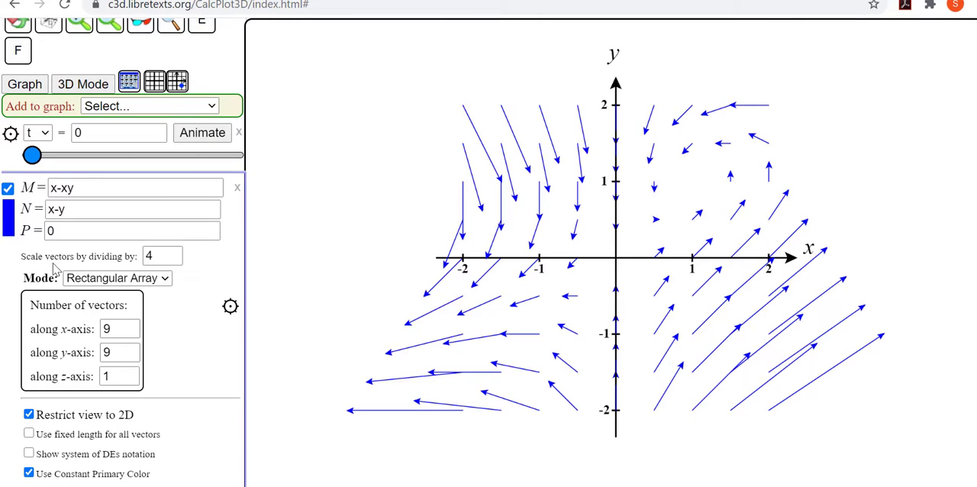
Step: Scale the field's vectors by dividing by 6, and set 7 vectors along both the x-axis and the y-axis
{"action": "left_click", "coordinate": [163, 256]}
{"action": "key", "text": "Return"}
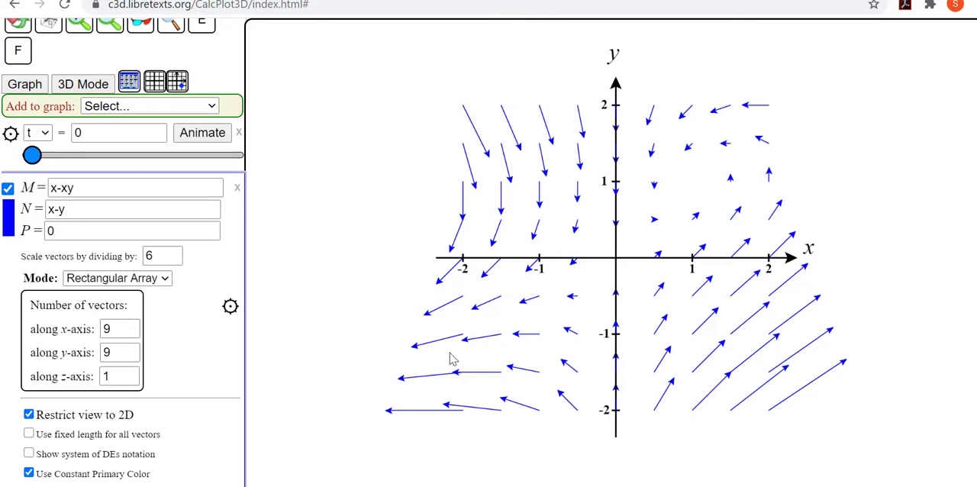
{"action": "left_click", "coordinate": [122, 328]}
{"action": "left_click", "coordinate": [122, 350]}
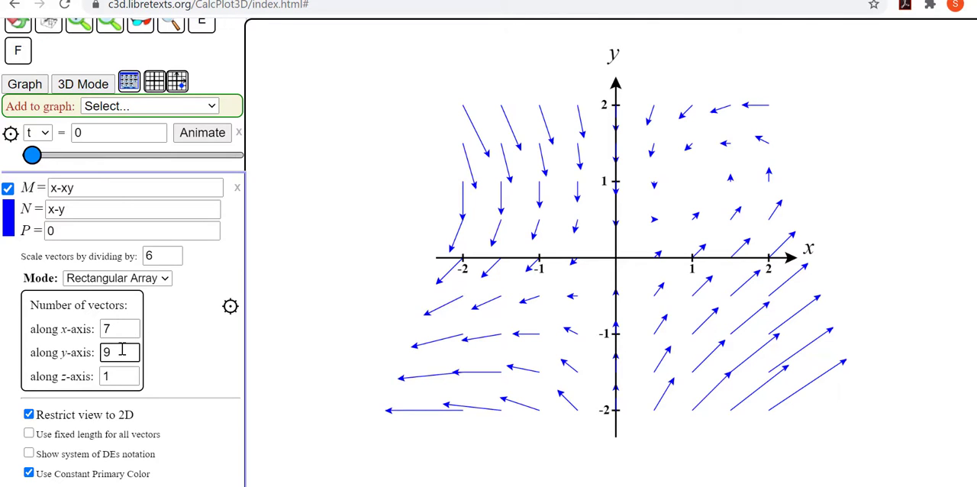
{"action": "key", "text": "BackSpace"}
{"action": "type", "text": "7"}
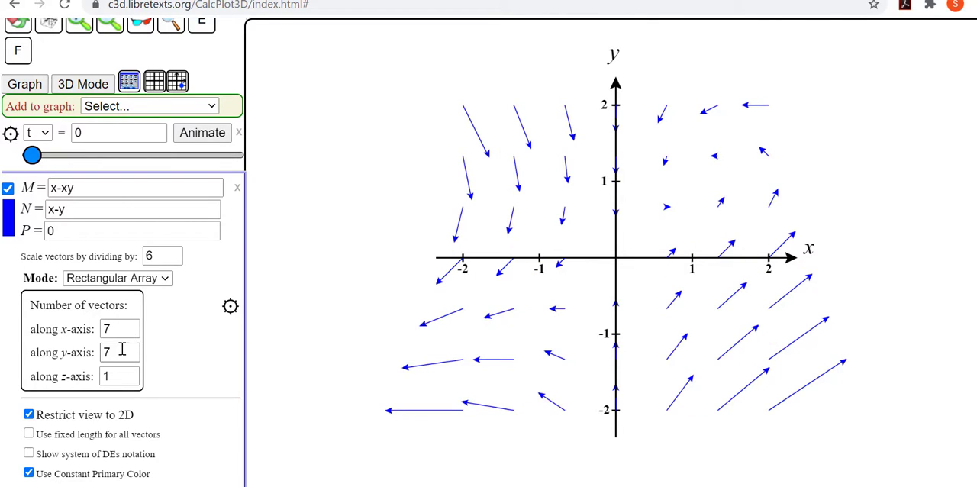
Step: Check the available vector array modes, keep Rectangular Array, and show the field in system of DEs notation
{"action": "left_click", "coordinate": [166, 280]}
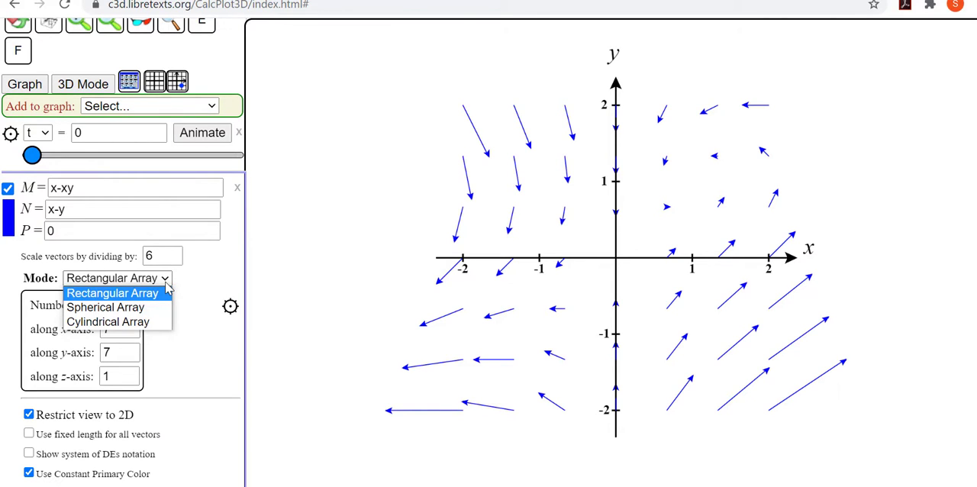
{"action": "left_click", "coordinate": [167, 284]}
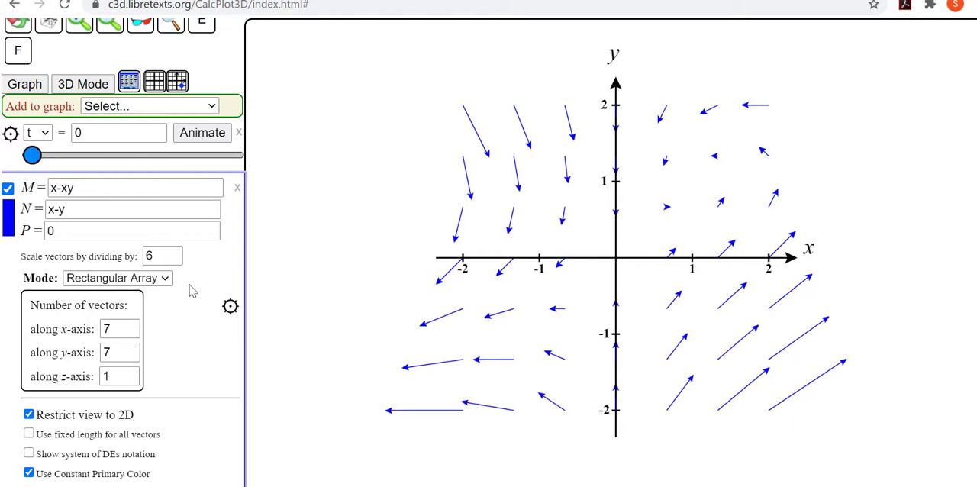
{"action": "scroll", "coordinate": [194, 341], "scroll_direction": "down", "scroll_amount": 1}
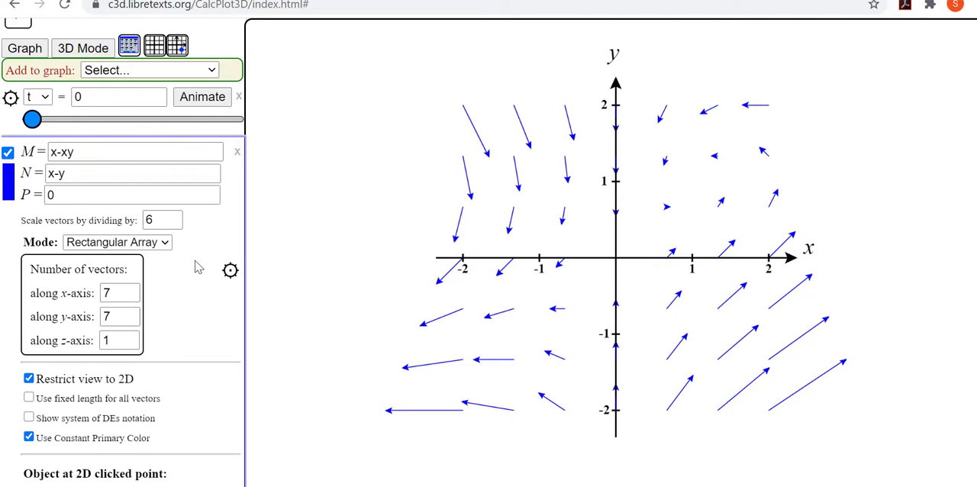
{"action": "scroll", "coordinate": [173, 359], "scroll_direction": "down", "scroll_amount": 1}
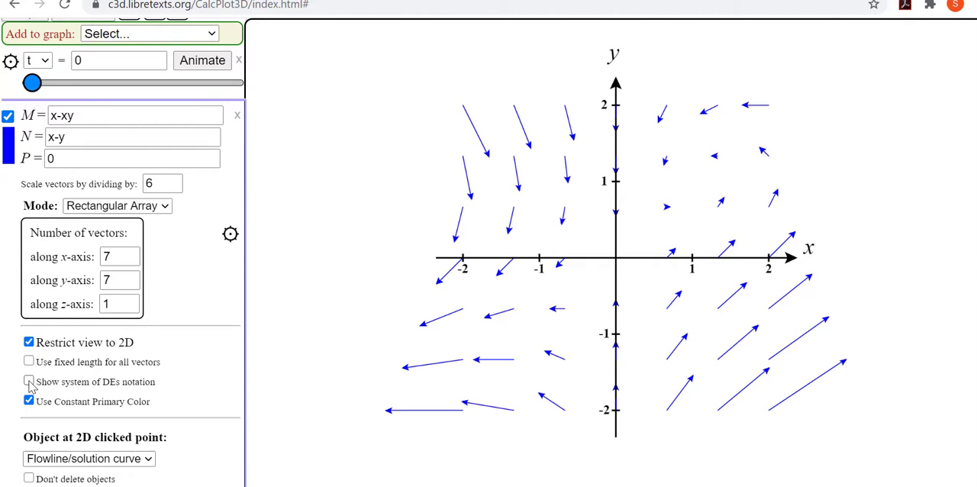
{"action": "left_click", "coordinate": [29, 382]}
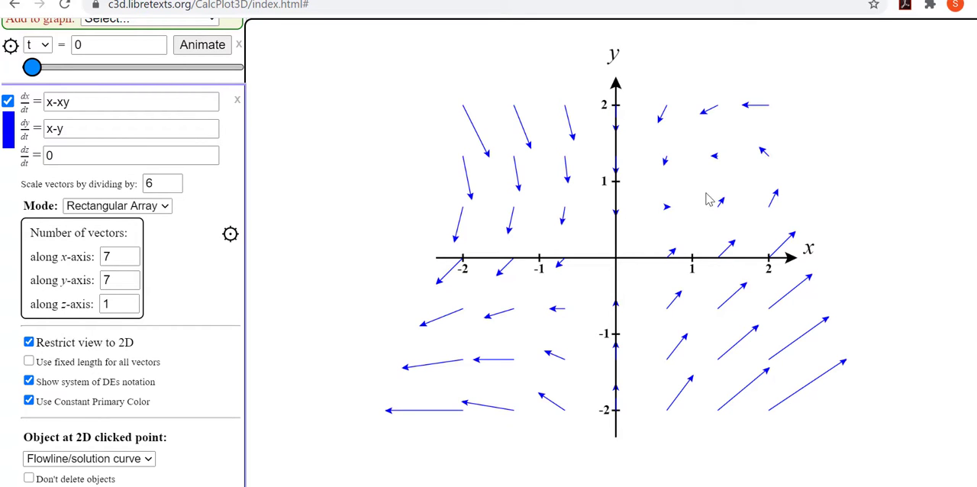
Step: Plot flowline/solution curves from six different starting points on both sides of the y-axis in the vector field
{"action": "left_click", "coordinate": [702, 312]}
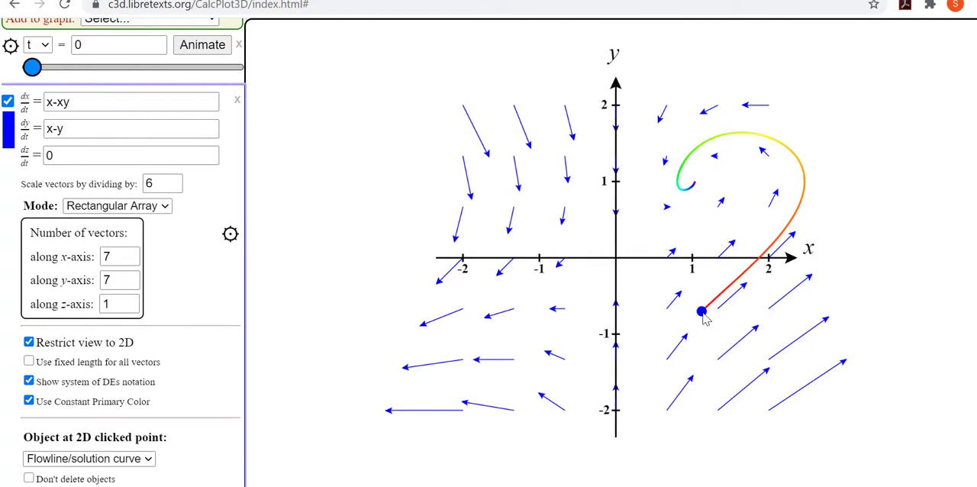
{"action": "left_click", "coordinate": [556, 178]}
{"action": "left_click", "coordinate": [561, 342]}
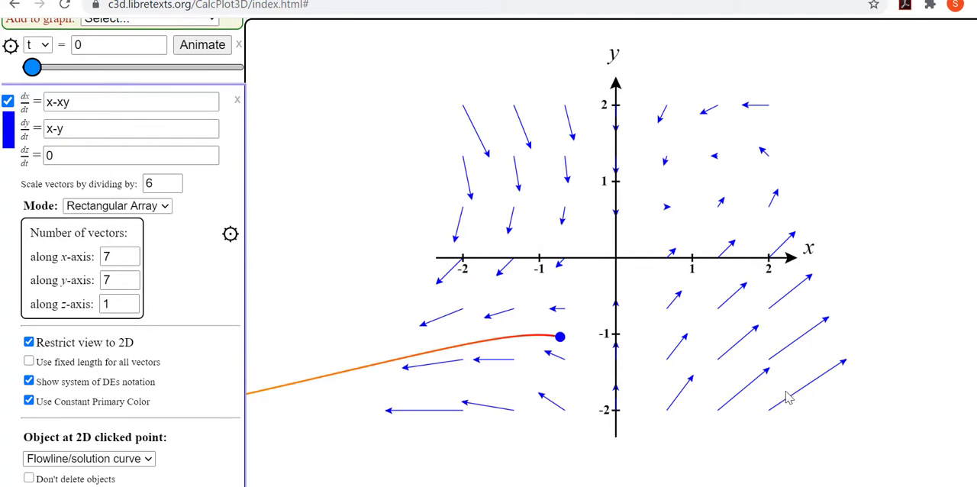
{"action": "left_click", "coordinate": [730, 393]}
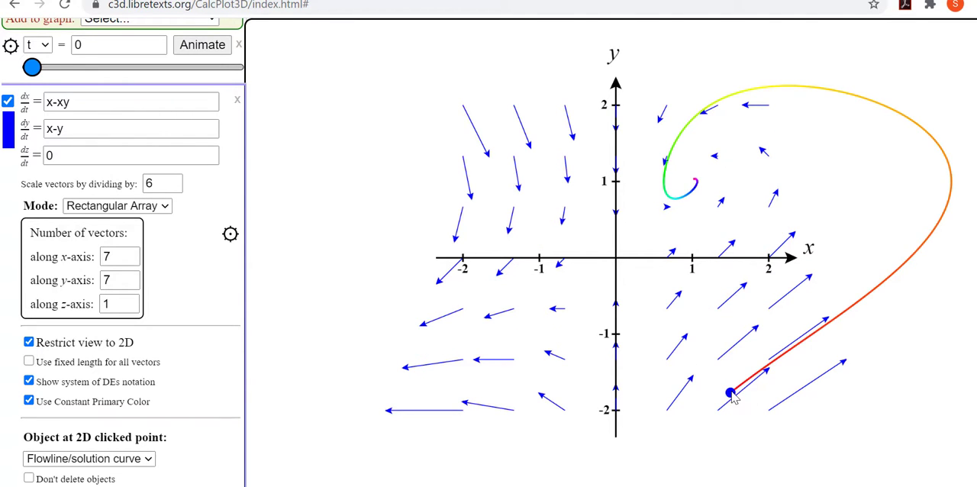
{"action": "left_click", "coordinate": [726, 219]}
{"action": "left_click", "coordinate": [563, 159]}
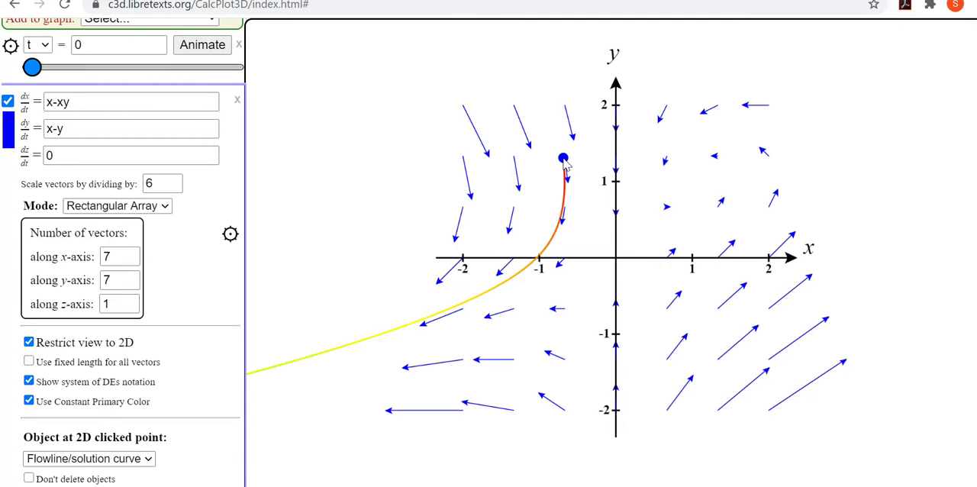
Step: Turn off the system of DEs notation and display the curl at a point near (-1.1, 0.8) instead of a flowline
{"action": "left_click", "coordinate": [29, 381]}
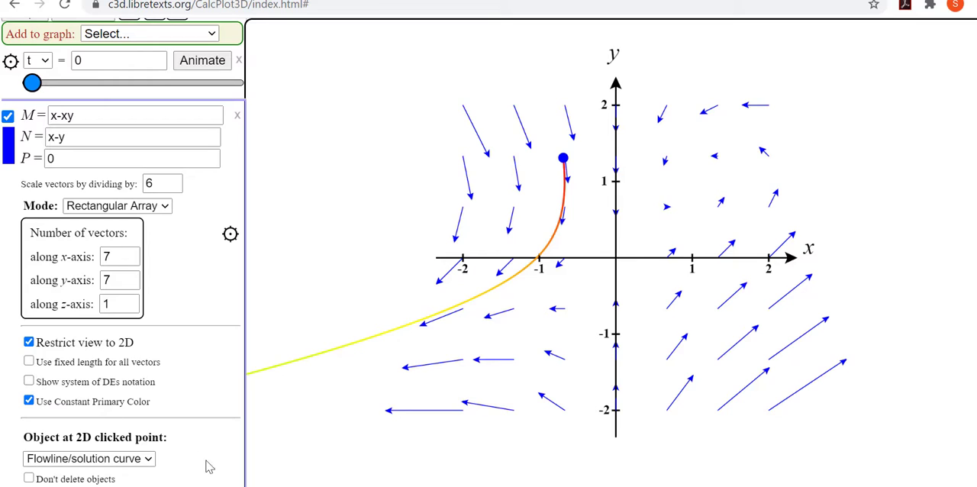
{"action": "left_click", "coordinate": [151, 461]}
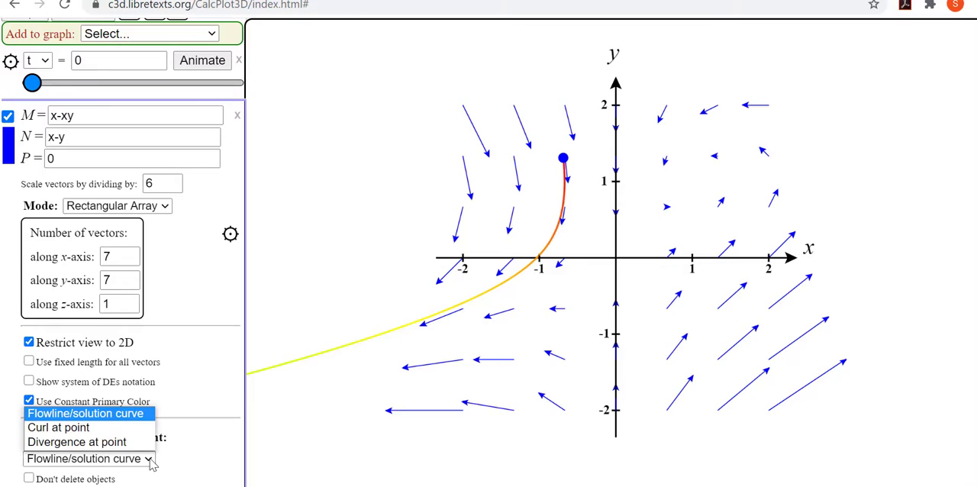
{"action": "left_click", "coordinate": [90, 429]}
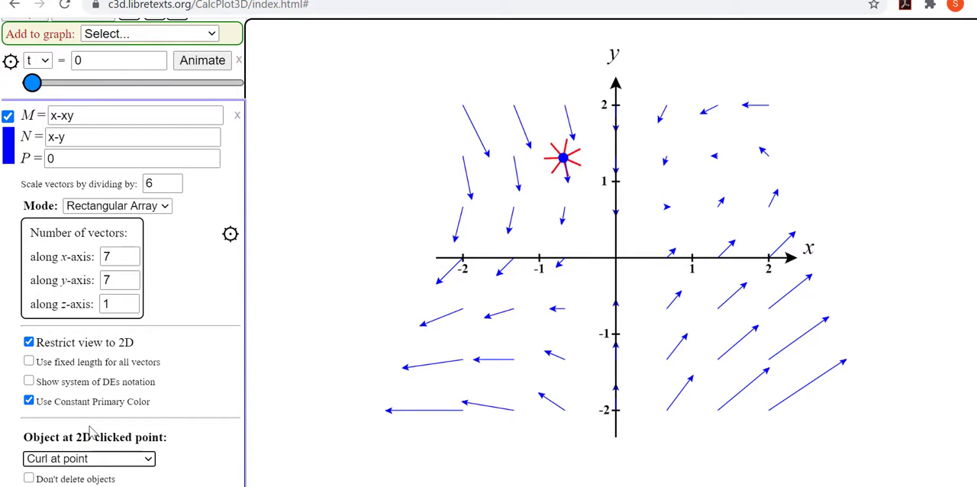
{"action": "left_click", "coordinate": [533, 200]}
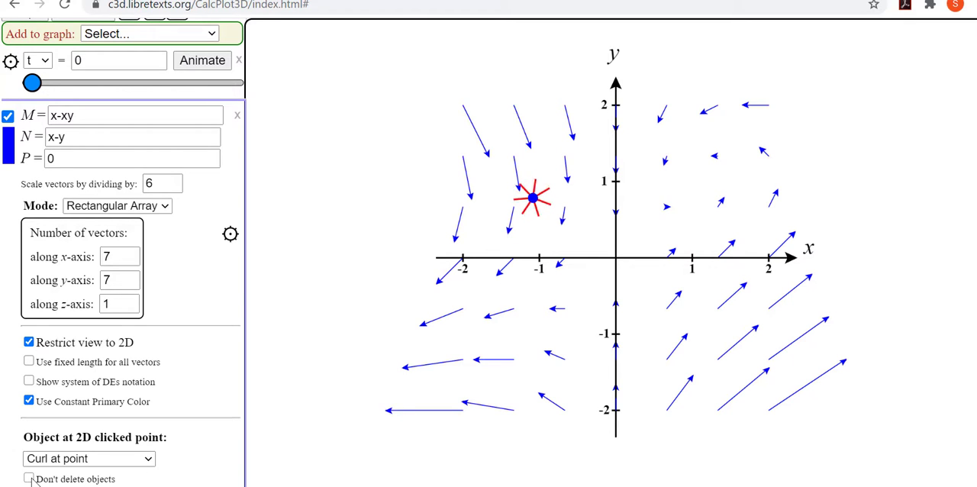
Step: Keep placed objects from being deleted and add curl markers at four more points spread across the vector field
{"action": "left_click", "coordinate": [537, 325]}
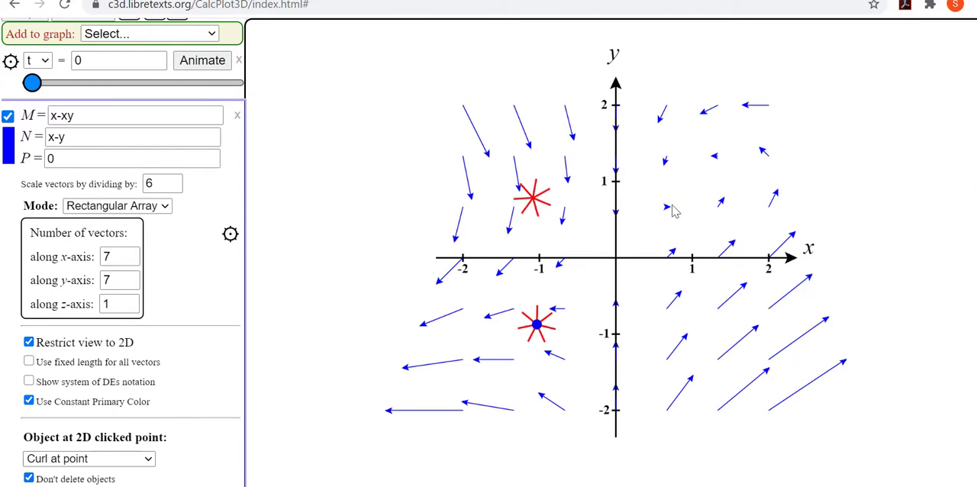
{"action": "left_click", "coordinate": [700, 172]}
{"action": "left_click", "coordinate": [775, 294]}
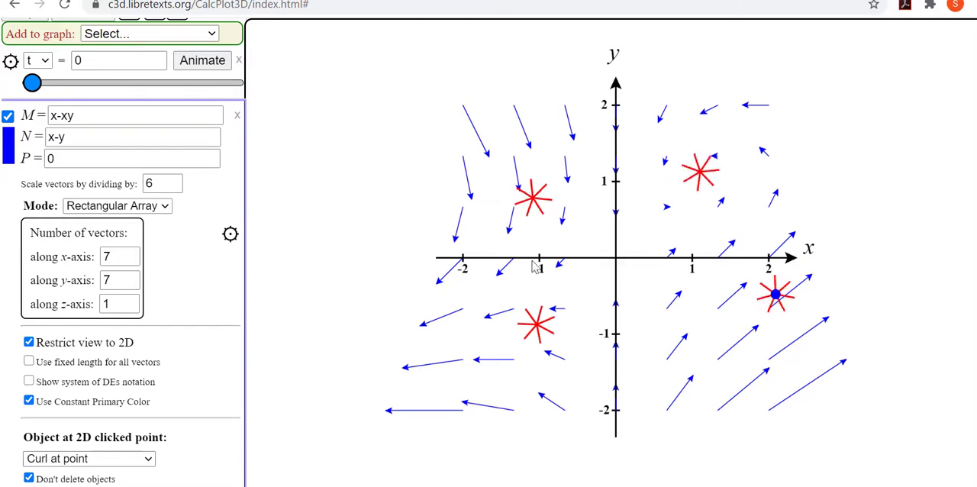
{"action": "left_click", "coordinate": [465, 244]}
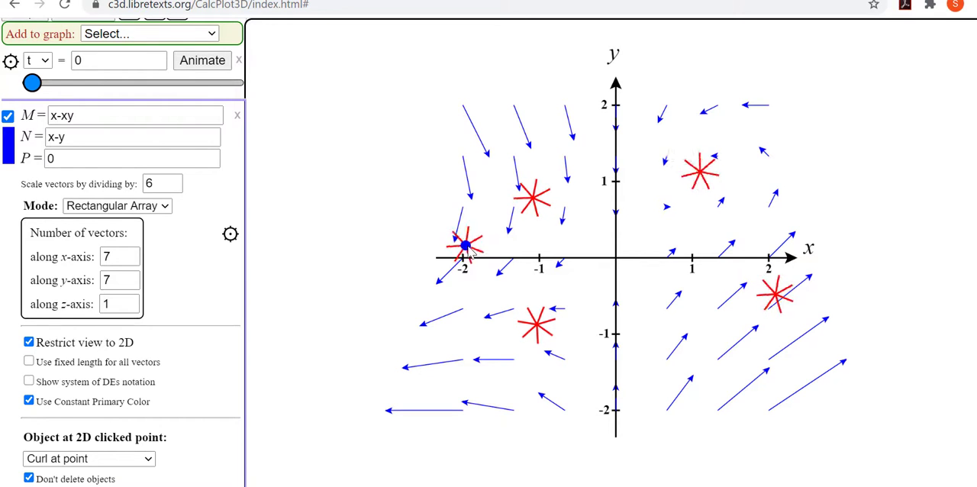
Step: Add curl markers at six more points: two in the fourth quadrant, one in the third and three in the second
{"action": "left_click", "coordinate": [756, 384]}
{"action": "left_click", "coordinate": [691, 326]}
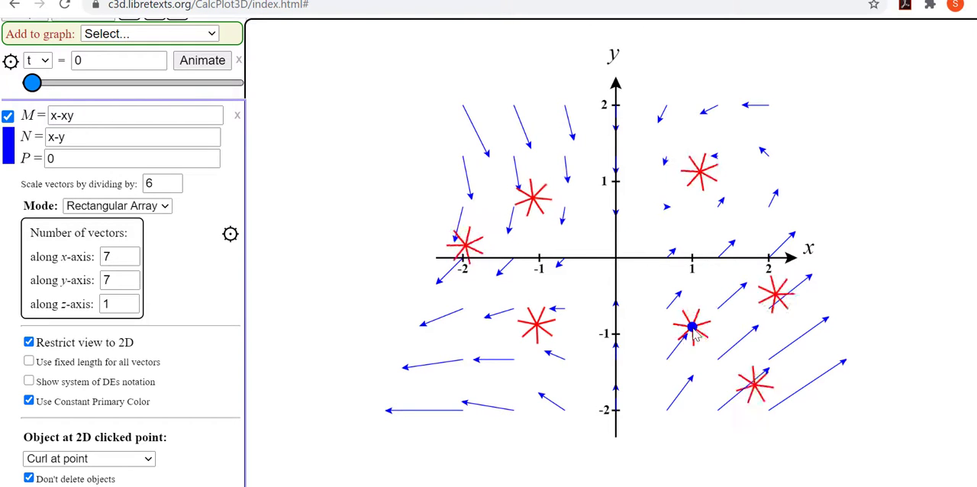
{"action": "left_click", "coordinate": [495, 383]}
{"action": "left_click", "coordinate": [571, 220]}
{"action": "left_click", "coordinate": [563, 124]}
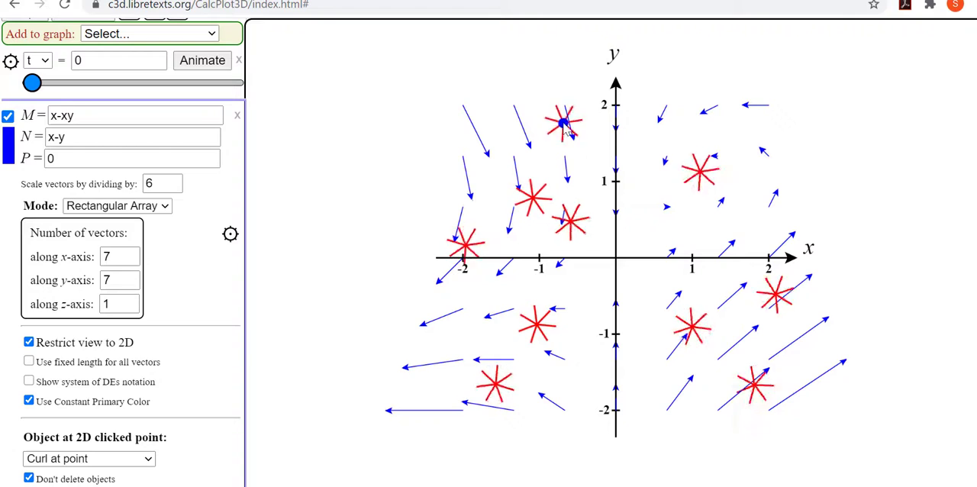
{"action": "left_click", "coordinate": [484, 144]}
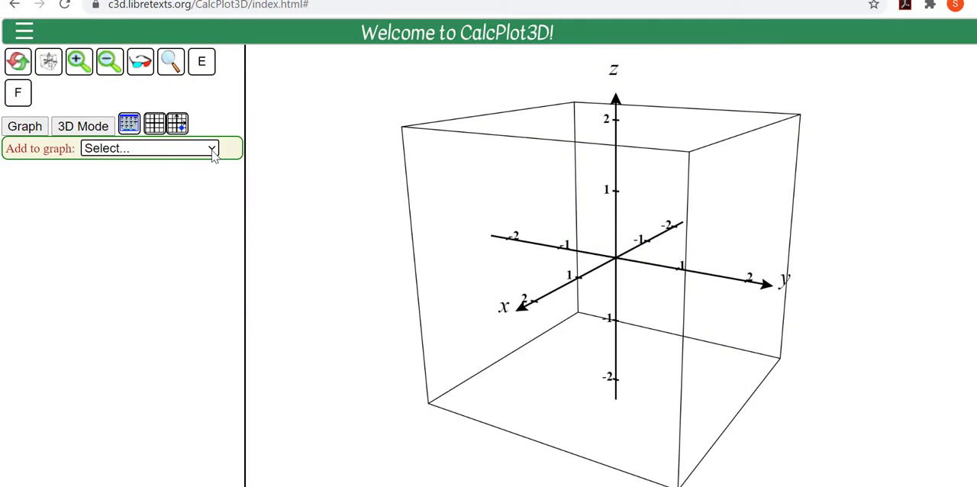
Step: Add the default implicit surface x^2 - y^2 + z^2 = 2, plot it, and zoom out to a range of -4 to 4
{"action": "left_click", "coordinate": [212, 150]}
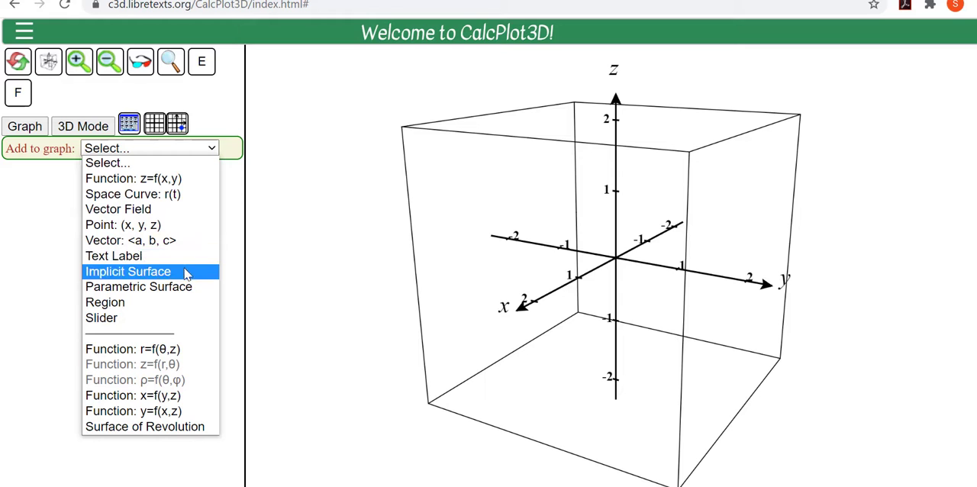
{"action": "left_click", "coordinate": [186, 271]}
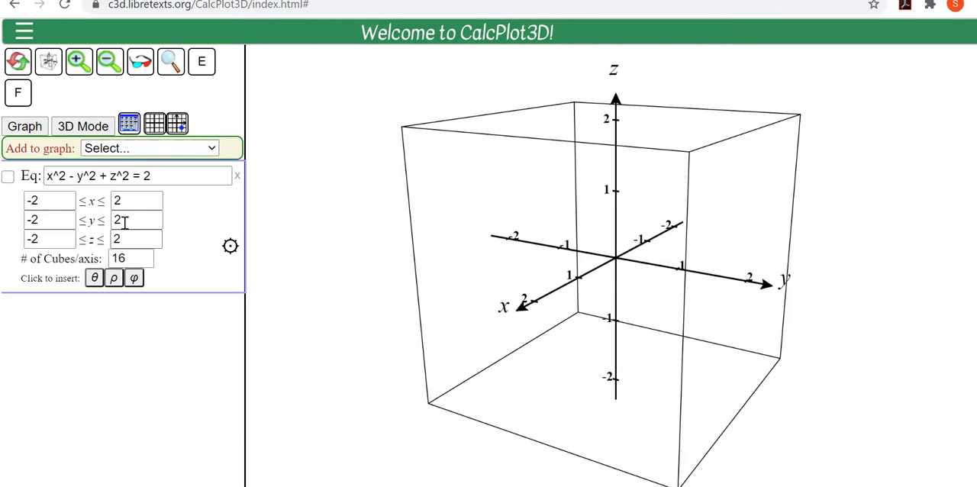
{"action": "left_click", "coordinate": [8, 177]}
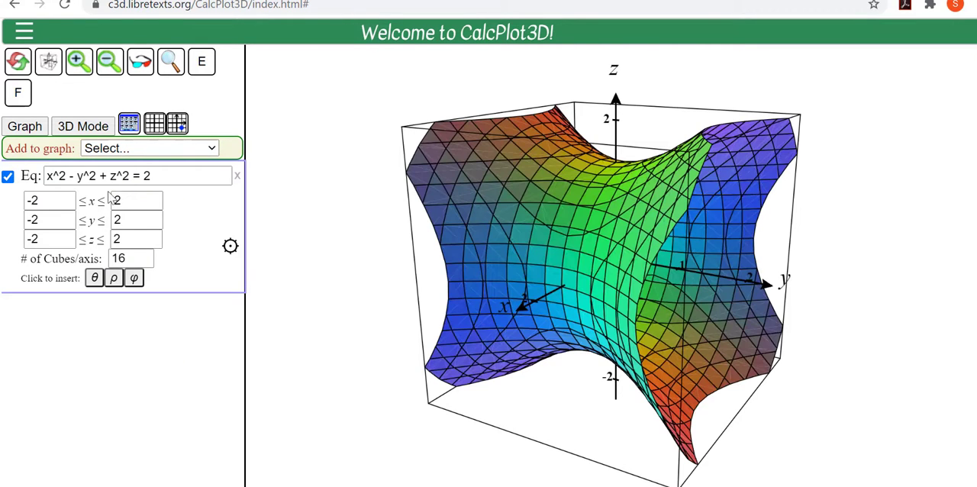
{"action": "left_click", "coordinate": [112, 74]}
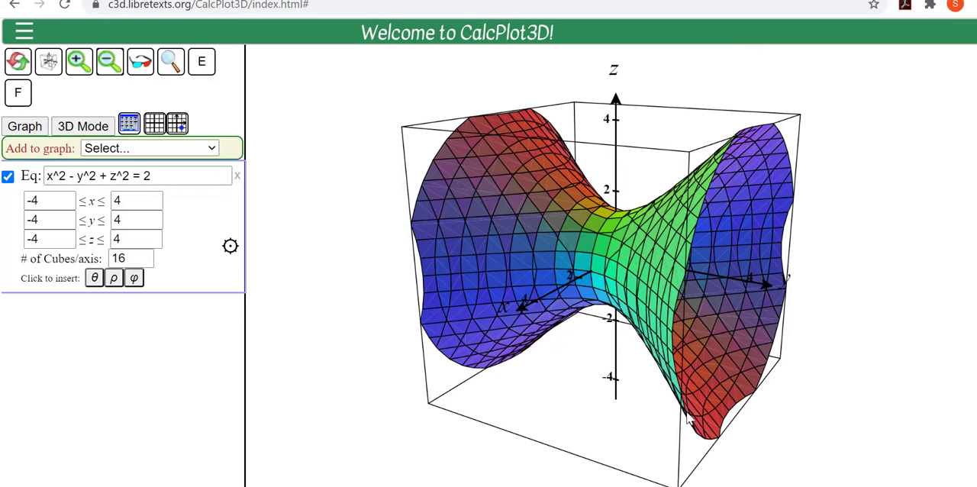
Step: Replace the implicit surface with the default parametric surface, (4 - v*sin(u))*cos(2u), (4 - v*sin(u))*sin(2u), v*cos(u), and plot it
{"action": "left_click", "coordinate": [237, 176]}
{"action": "left_click", "coordinate": [150, 148]}
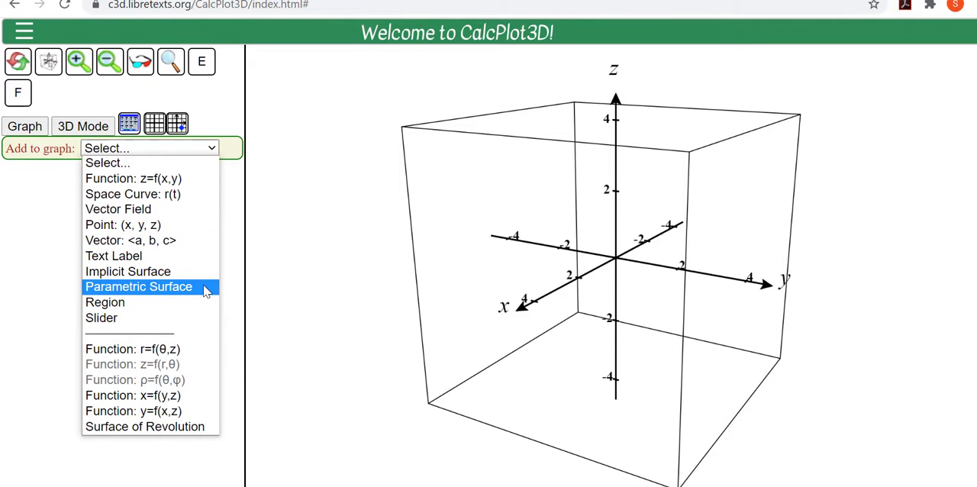
{"action": "left_click", "coordinate": [205, 288]}
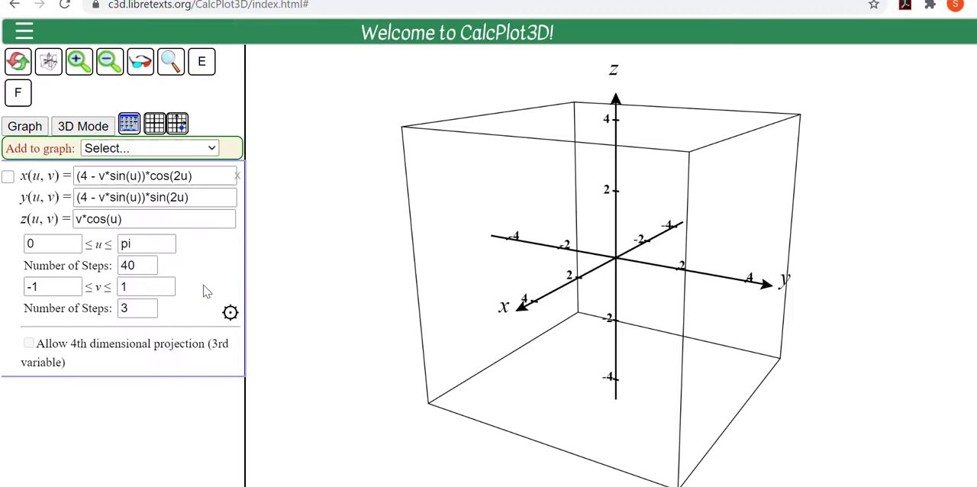
{"action": "left_click", "coordinate": [7, 178]}
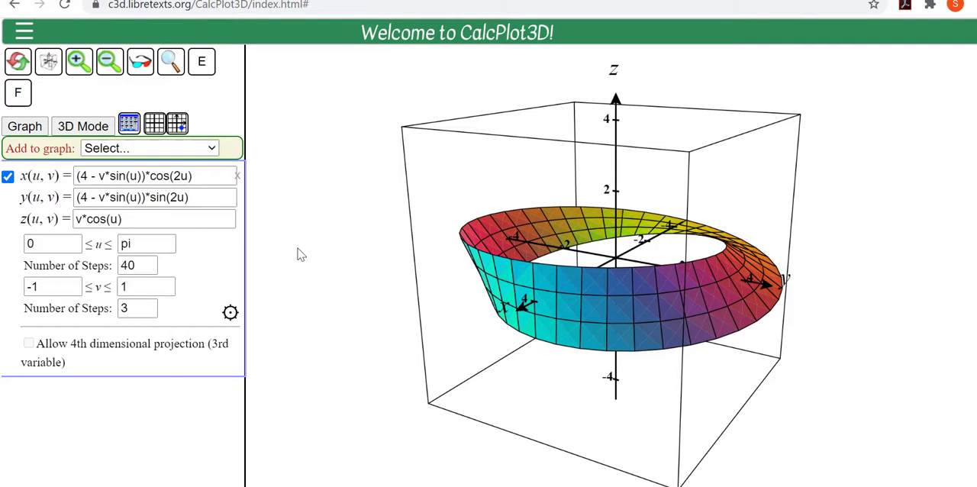
Step: Replace the parametric surface with the default region under 1-x^2, plot it, and view its solid from another side at a range of -2 to 2
{"action": "left_click", "coordinate": [236, 176]}
{"action": "left_click", "coordinate": [211, 151]}
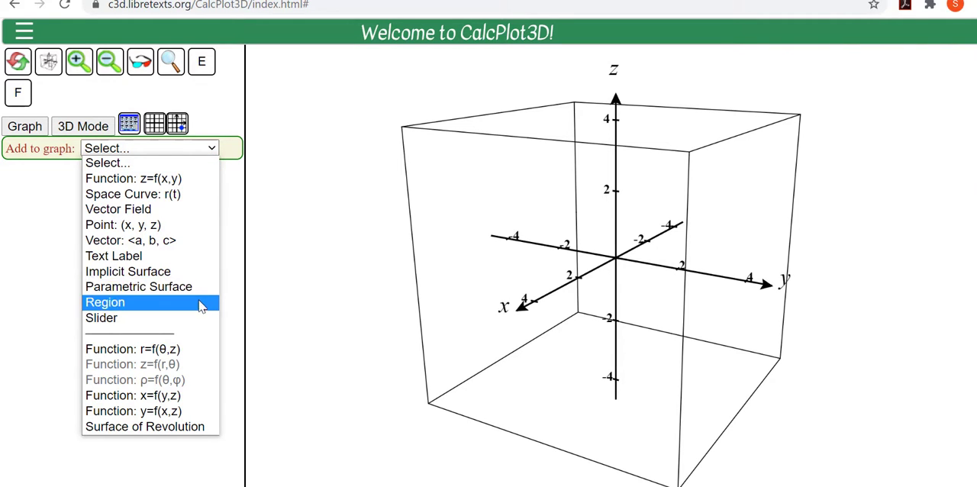
{"action": "left_click", "coordinate": [124, 303]}
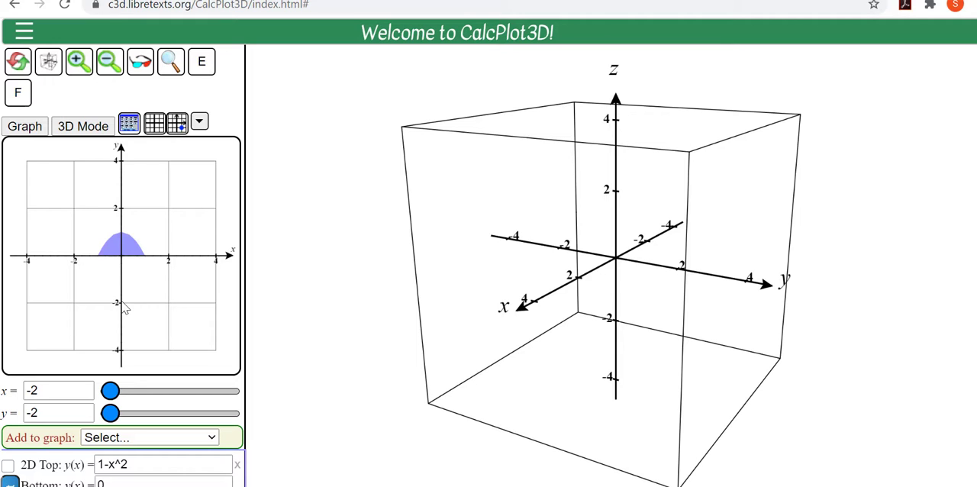
{"action": "scroll", "coordinate": [230, 394], "scroll_direction": "down", "scroll_amount": 2}
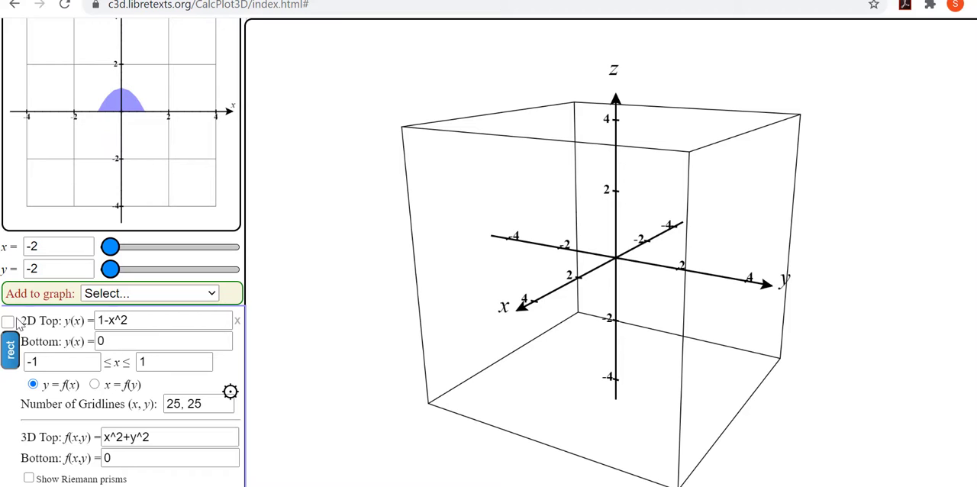
{"action": "left_click", "coordinate": [9, 322]}
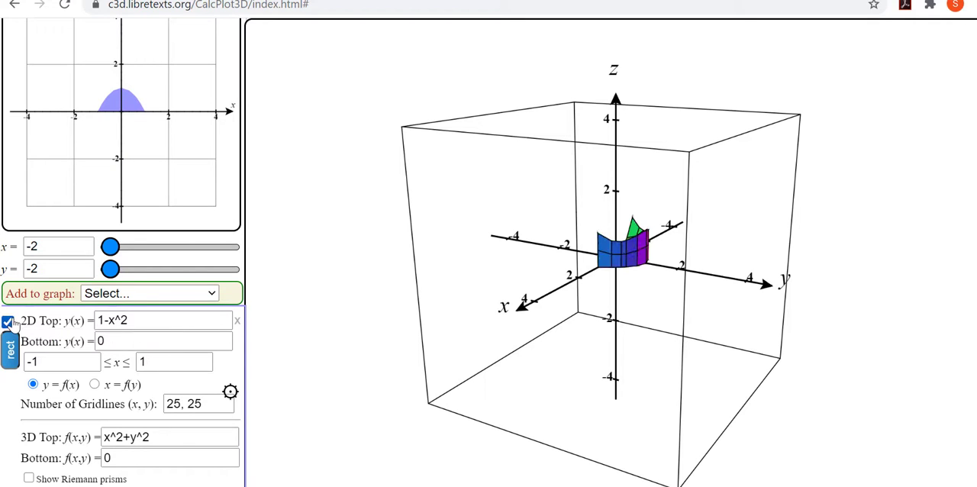
{"action": "scroll", "coordinate": [178, 216], "scroll_direction": "up", "scroll_amount": 2}
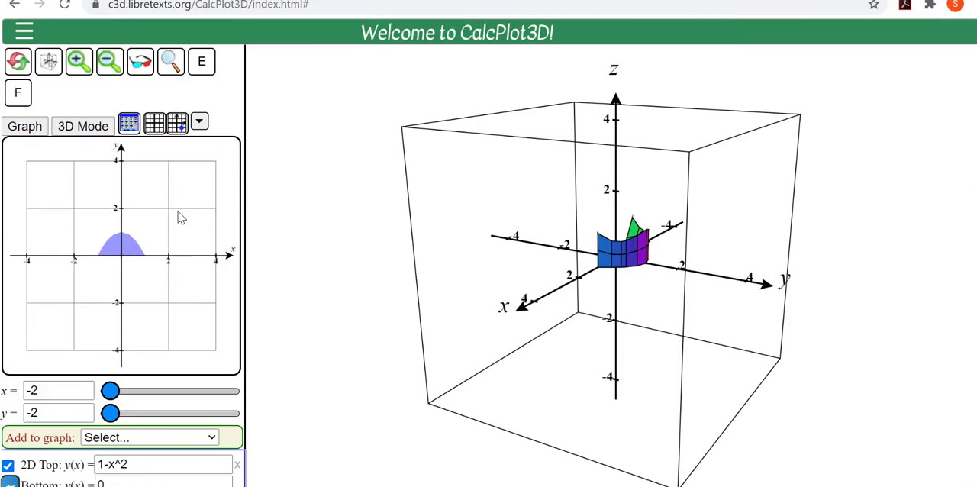
{"action": "left_click", "coordinate": [79, 62]}
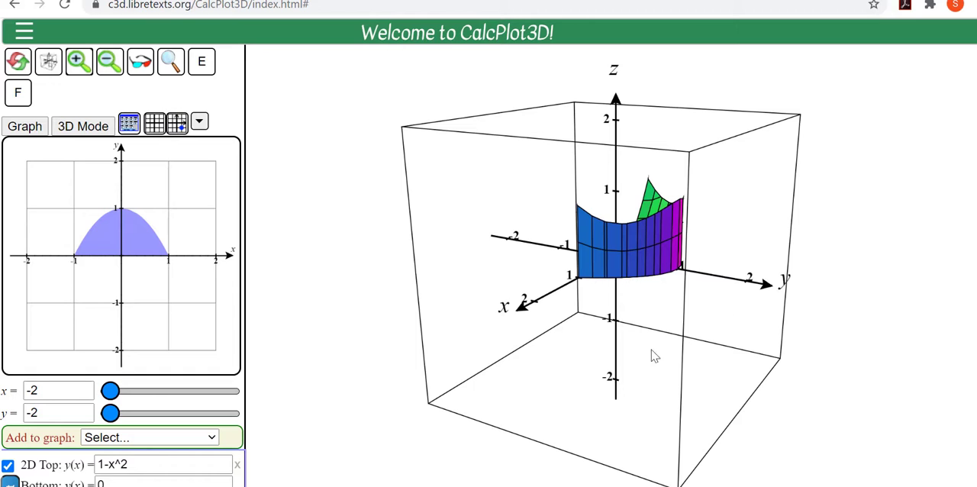
{"action": "left_click_drag", "start_coordinate": [654, 356], "coordinate": [699, 343]}
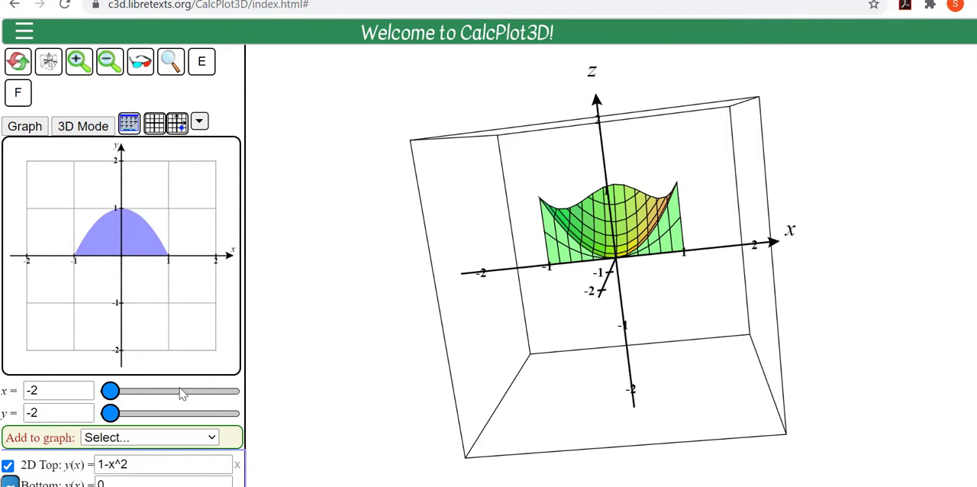
Step: Change the region's 3D top function to -x^2-y^2+2 and replot the solid, viewing it from the positive y side
{"action": "scroll", "coordinate": [180, 392], "scroll_direction": "down", "scroll_amount": 2}
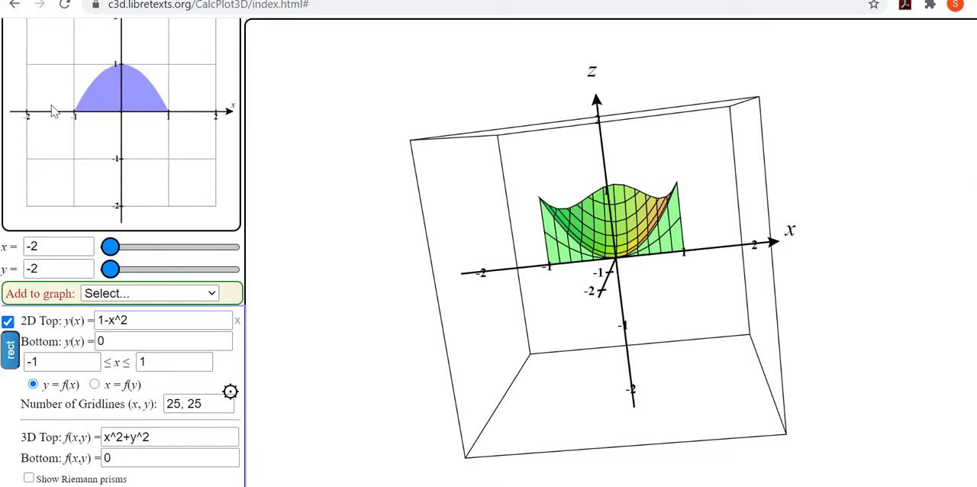
{"action": "left_click", "coordinate": [122, 341]}
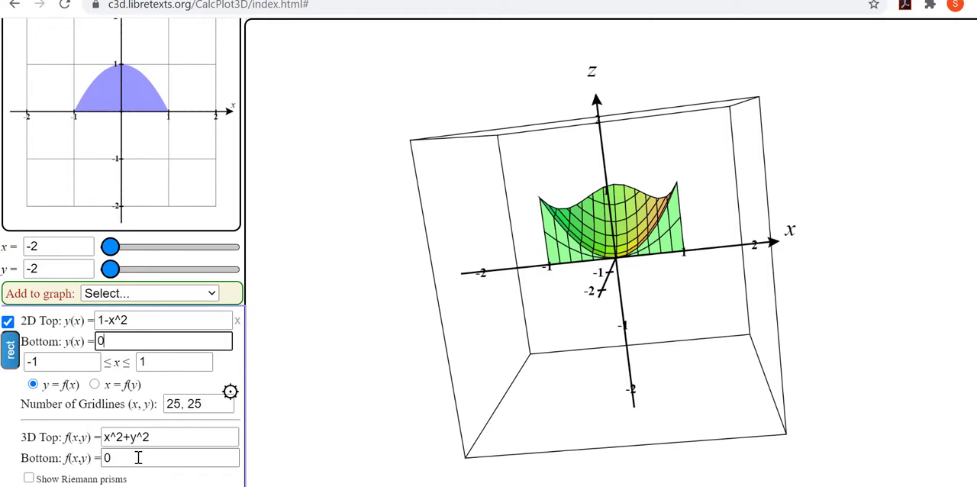
{"action": "left_click", "coordinate": [106, 438]}
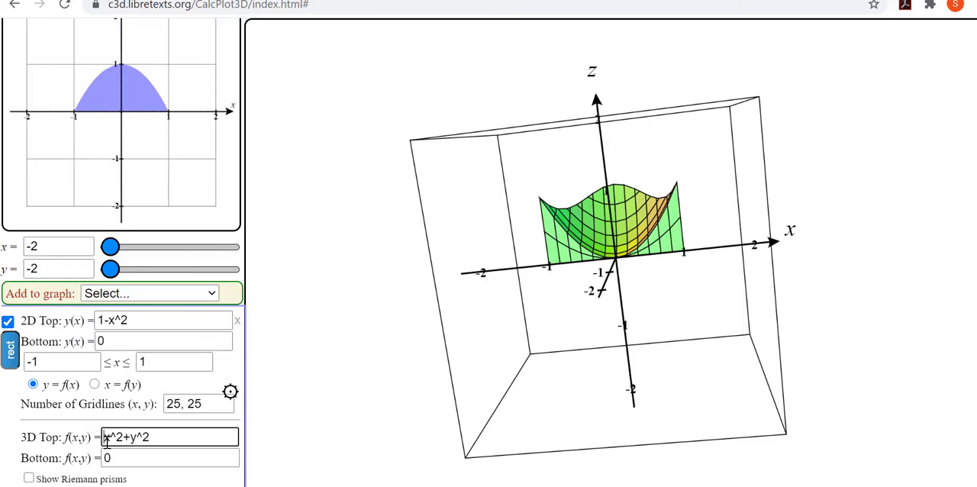
{"action": "type", "text": "-"}
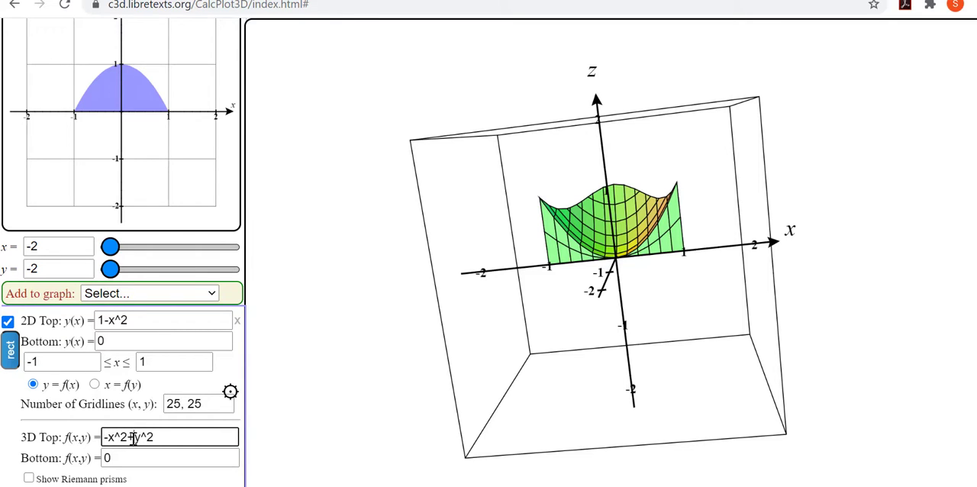
{"action": "left_click", "coordinate": [134, 438]}
{"action": "key", "text": "BackSpace"}
{"action": "type", "text": "-y^2+2"}
{"action": "key", "text": "Return"}
{"action": "left_click_drag", "start_coordinate": [715, 369], "coordinate": [519, 381]}
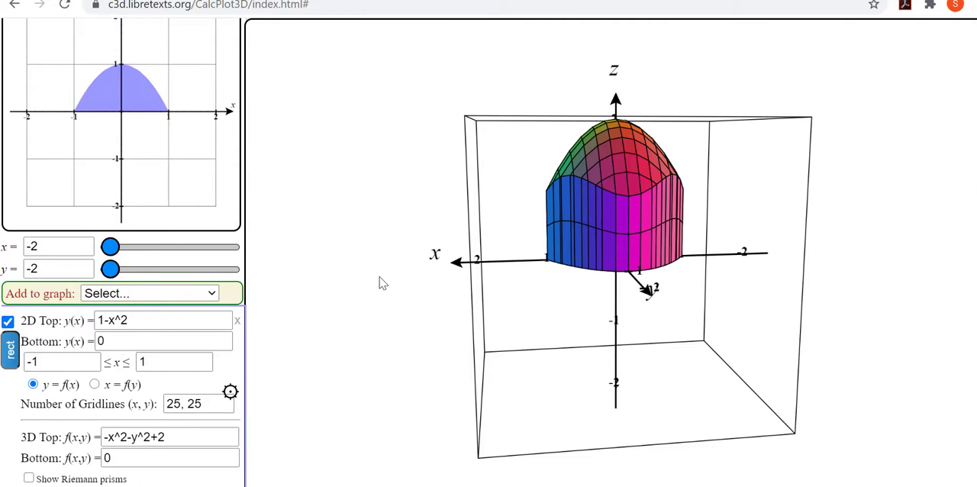
Step: Show the Riemann prisms for the region's solid and inspect them at a slightly turned angle
{"action": "left_click", "coordinate": [28, 478]}
{"action": "scroll", "coordinate": [101, 389], "scroll_direction": "down", "scroll_amount": 3}
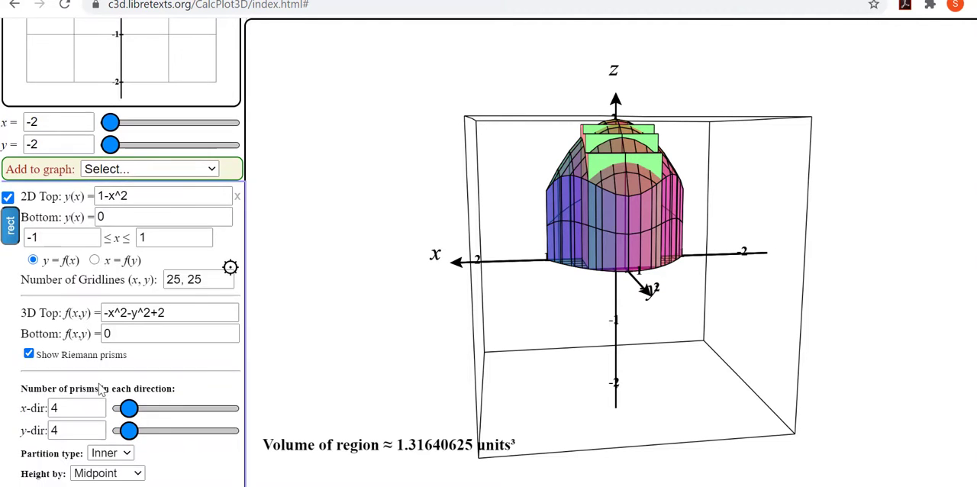
{"action": "scroll", "coordinate": [101, 389], "scroll_direction": "down", "scroll_amount": 1}
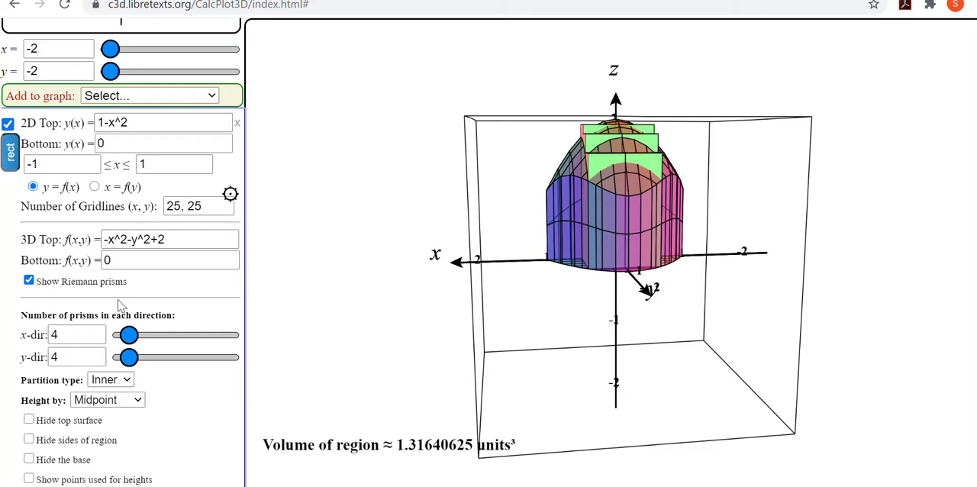
{"action": "left_click_drag", "start_coordinate": [629, 374], "coordinate": [582, 367]}
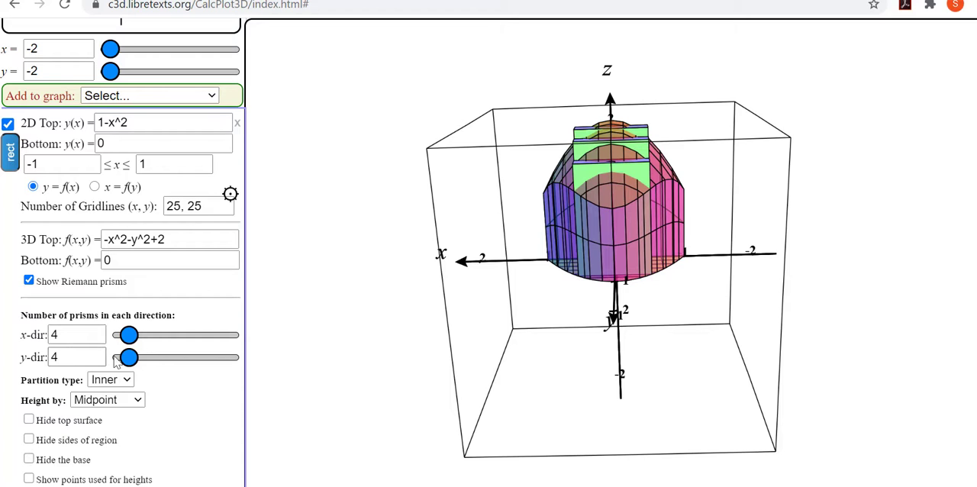
Step: Set the number of Riemann prisms to 6 in both the x and y directions
{"action": "left_click", "coordinate": [71, 336]}
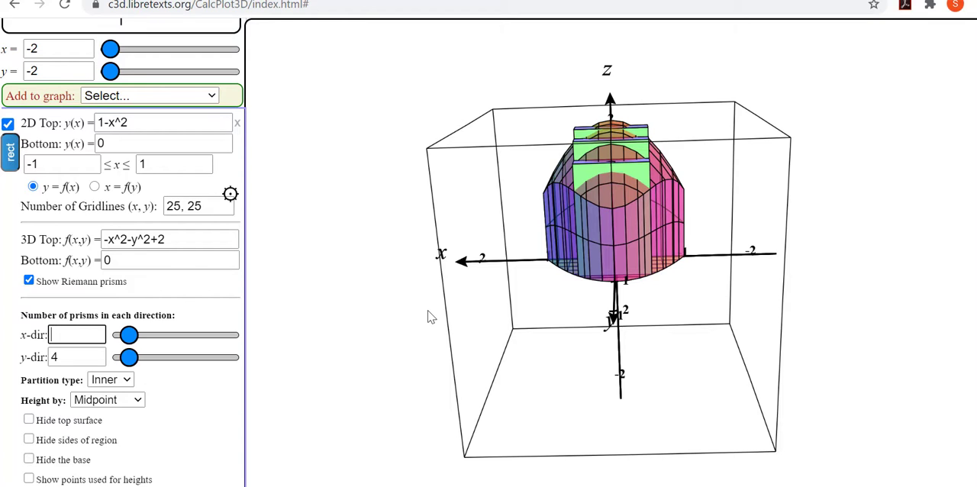
{"action": "left_click", "coordinate": [78, 341]}
{"action": "type", "text": "6"}
{"action": "left_click", "coordinate": [76, 357]}
{"action": "key", "text": "BackSpace"}
{"action": "type", "text": "6"}
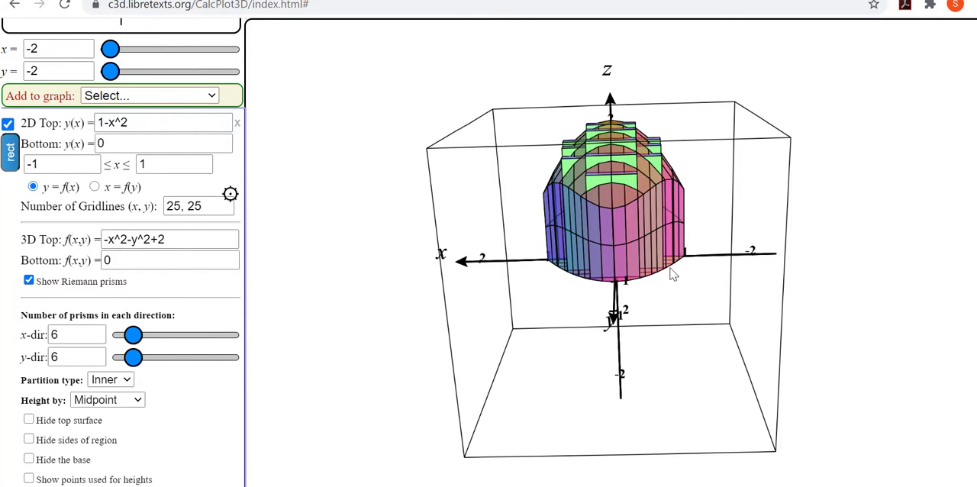
{"action": "mouse_move", "coordinate": [671, 275]}
{"action": "left_mouse_down"}
{"action": "mouse_move", "coordinate": [655, 284]}
{"action": "mouse_move", "coordinate": [674, 279]}
{"action": "left_mouse_up"}
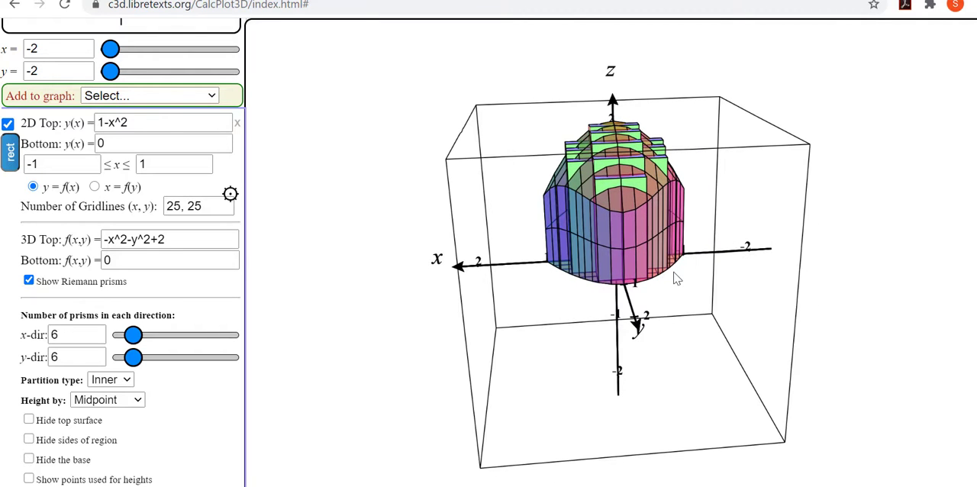
Step: Try Upper-left prism heights, switch them to Lower-right, and hide the solid's top surface
{"action": "left_click", "coordinate": [138, 402]}
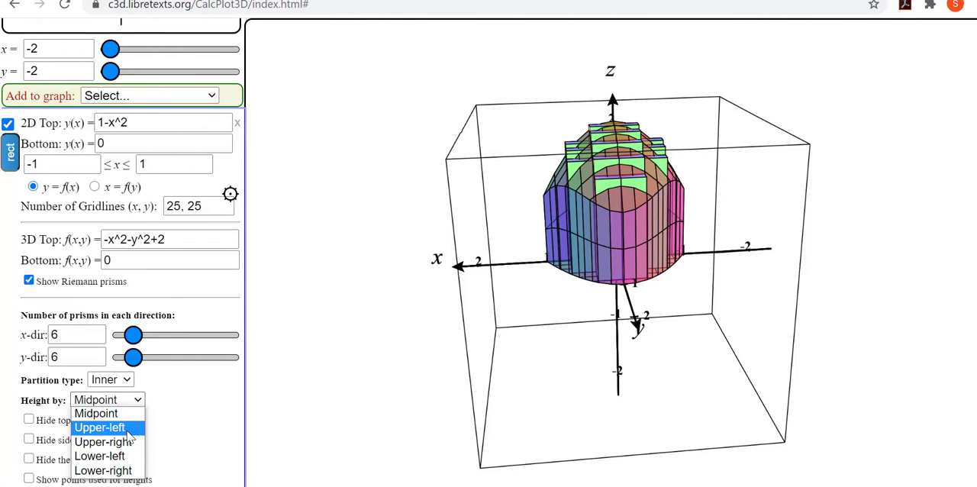
{"action": "left_click", "coordinate": [127, 429]}
{"action": "left_click", "coordinate": [139, 403]}
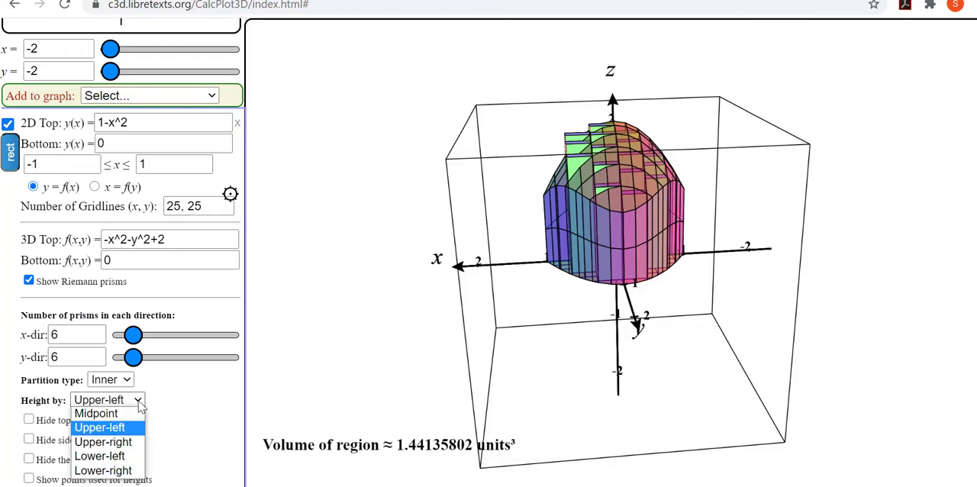
{"action": "left_click", "coordinate": [136, 470]}
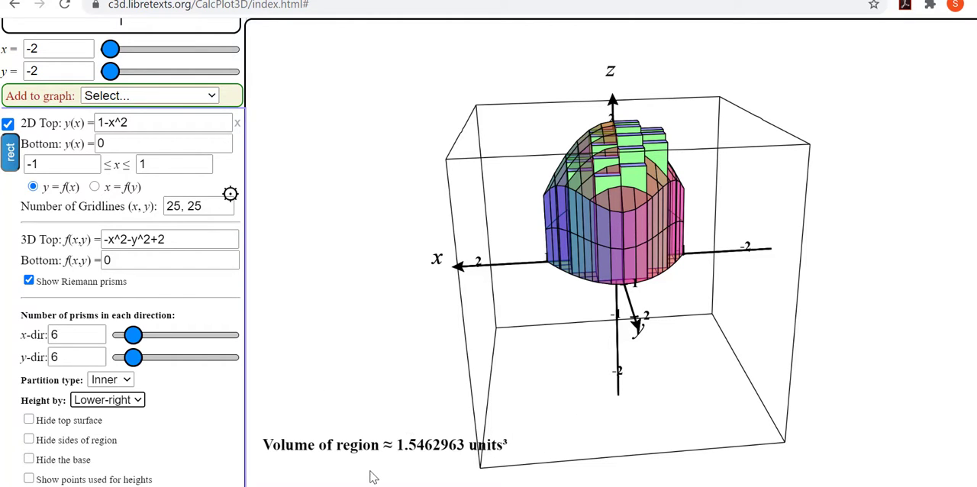
{"action": "left_click", "coordinate": [33, 421]}
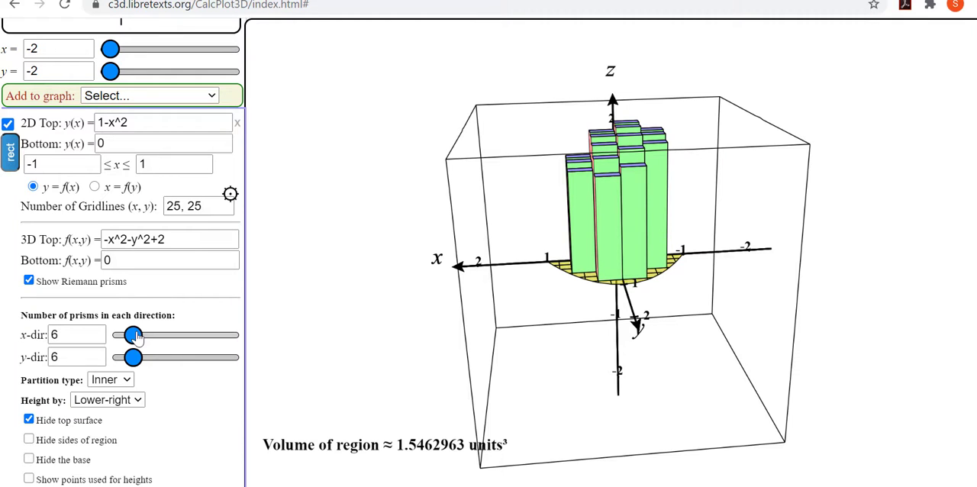
Step: Increase the number of prisms to 33 in the x direction and 40 in the y direction, and view them from the side
{"action": "left_click_drag", "start_coordinate": [133, 336], "coordinate": [191, 369]}
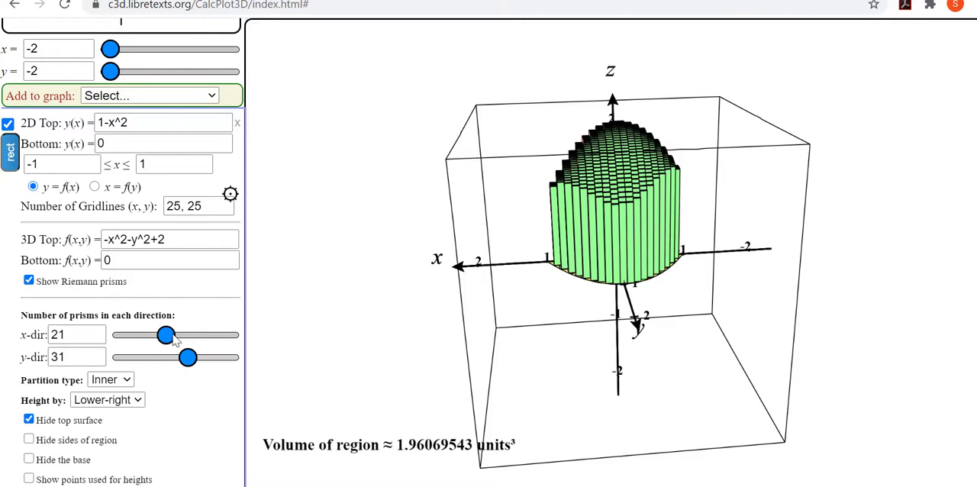
{"action": "left_click_drag", "start_coordinate": [167, 336], "coordinate": [190, 343]}
{"action": "left_click_drag", "start_coordinate": [190, 362], "coordinate": [208, 360]}
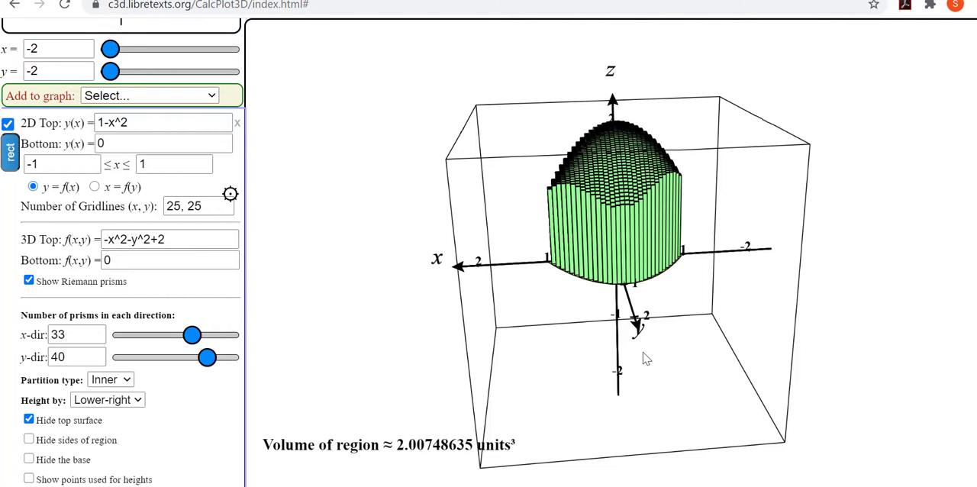
{"action": "left_click_drag", "start_coordinate": [657, 335], "coordinate": [659, 309]}
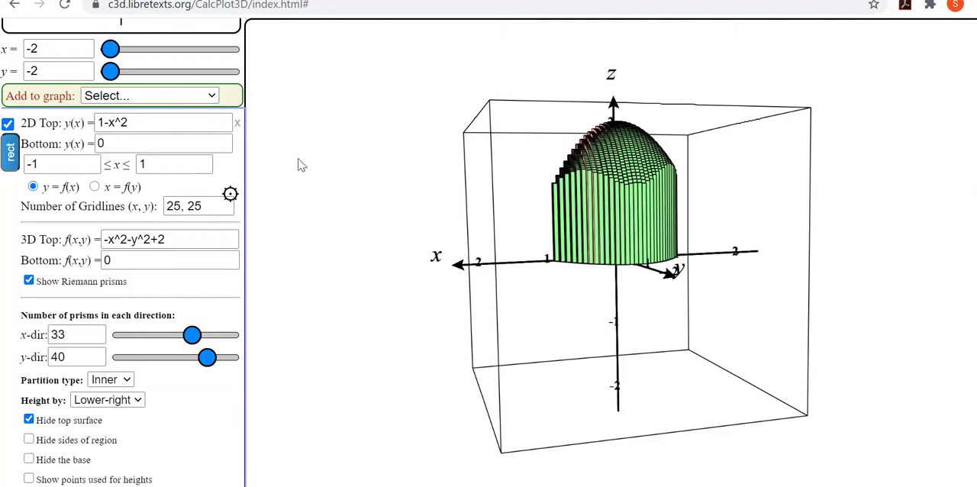
{"action": "scroll", "coordinate": [221, 159], "scroll_direction": "up", "scroll_amount": 3}
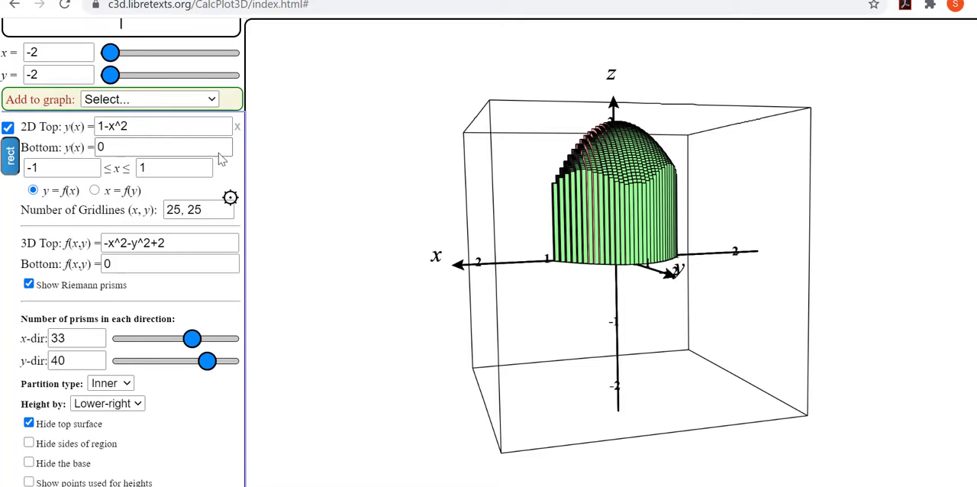
Step: Hide the bounding box and the axis ticks and labels of the 3D plot
{"action": "scroll", "coordinate": [222, 159], "scroll_direction": "up", "scroll_amount": 3}
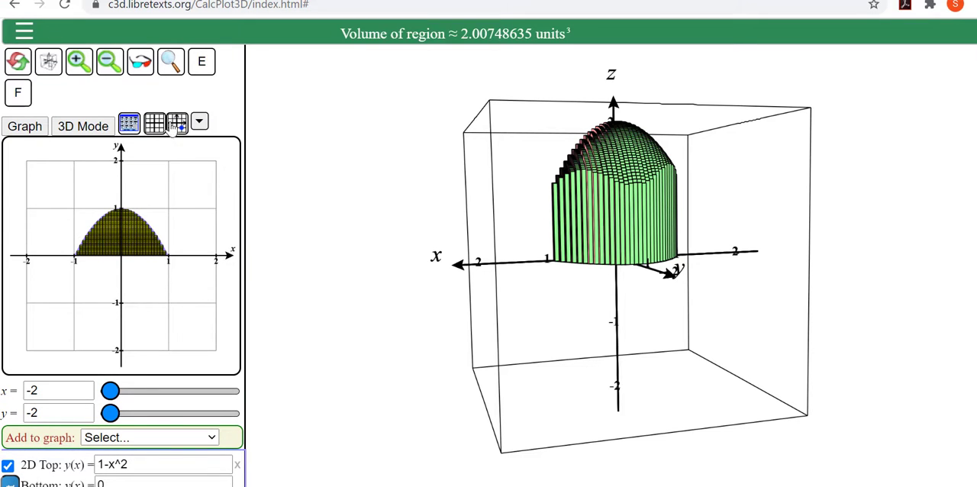
{"action": "mouse_move", "coordinate": [155, 125]}
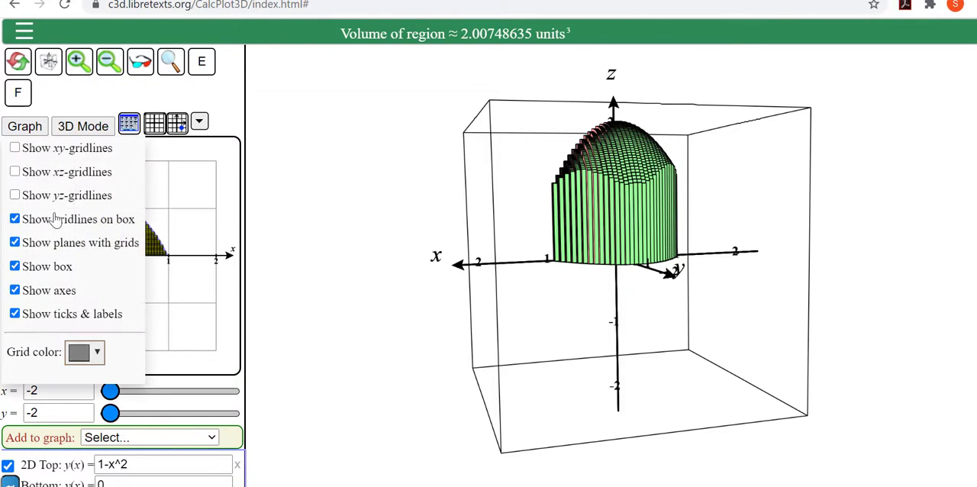
{"action": "left_click", "coordinate": [14, 266]}
{"action": "left_click", "coordinate": [14, 313]}
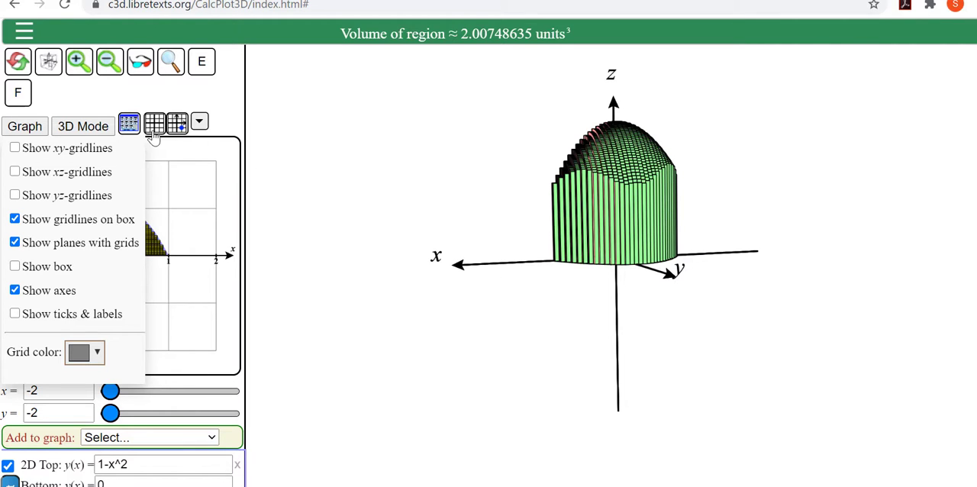
Step: Set the z-axis minimum to -1 and shift the whole plot slightly down in the view
{"action": "left_click", "coordinate": [128, 124]}
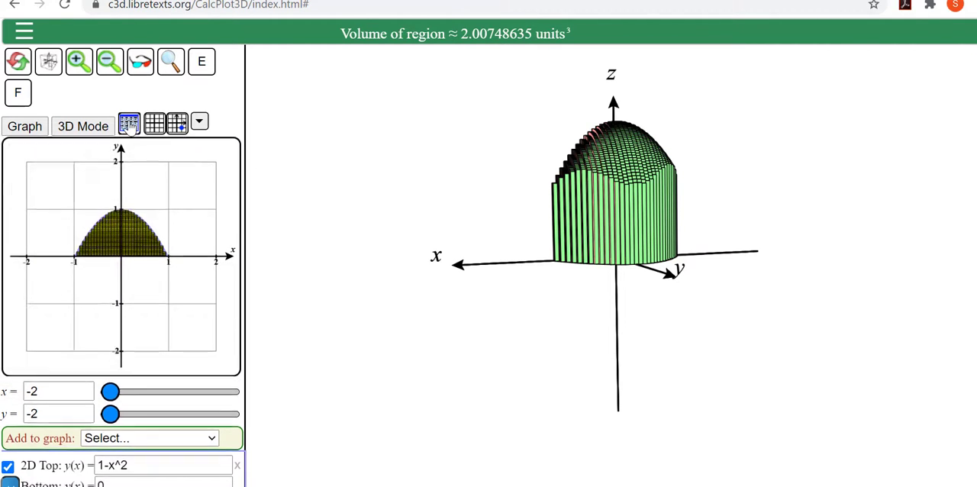
{"action": "left_click", "coordinate": [128, 125]}
{"action": "left_click_drag", "start_coordinate": [68, 219], "coordinate": [44, 218]}
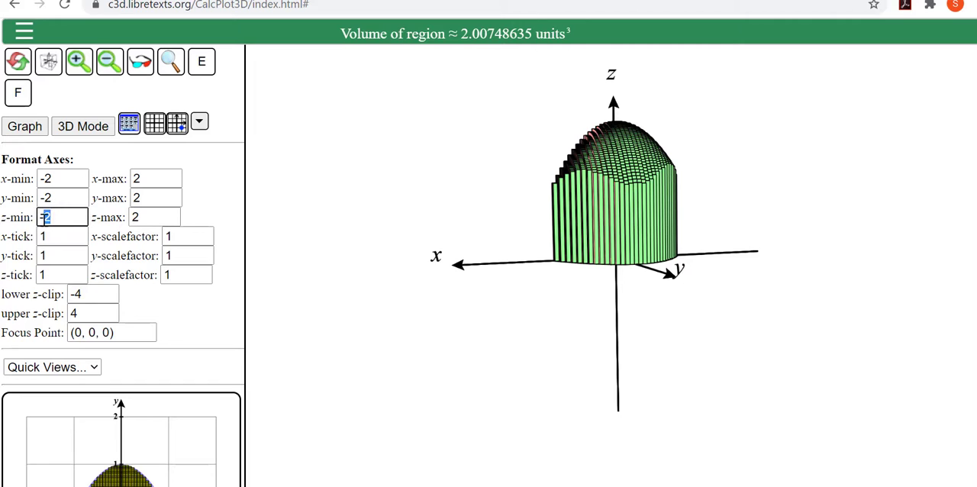
{"action": "type", "text": "1"}
{"action": "key", "text": "Return"}
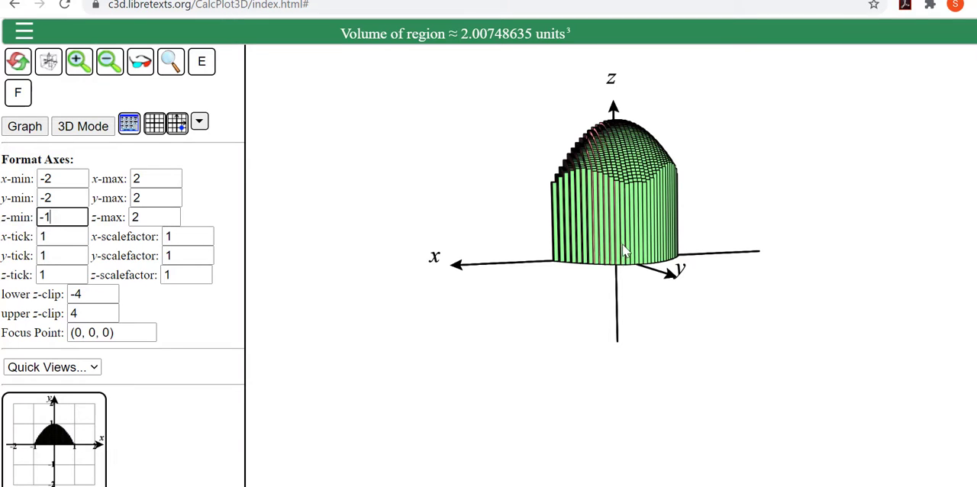
{"action": "left_click_drag", "start_coordinate": [622, 243], "coordinate": [591, 281]}
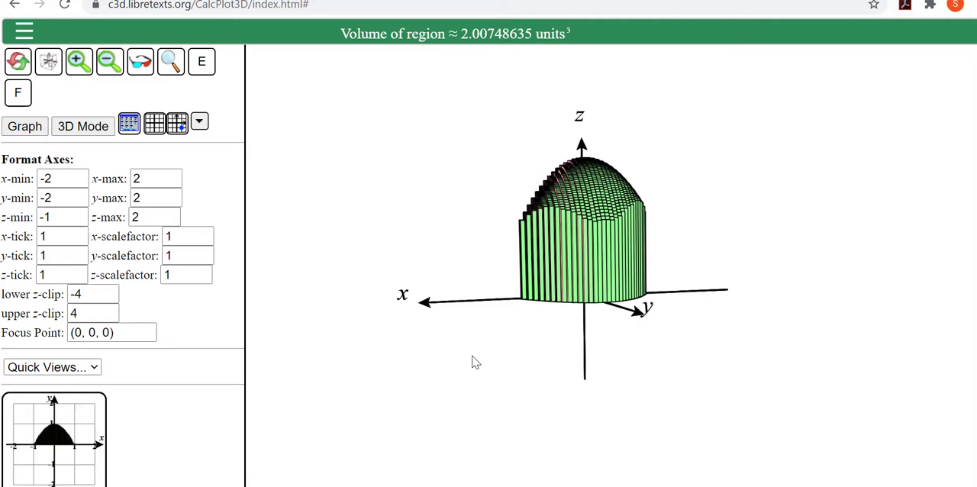
Step: Set the number of Riemann prisms to 4 in both the x and y directions and show the solid's top surface again
{"action": "scroll", "coordinate": [201, 414], "scroll_direction": "down", "scroll_amount": 5}
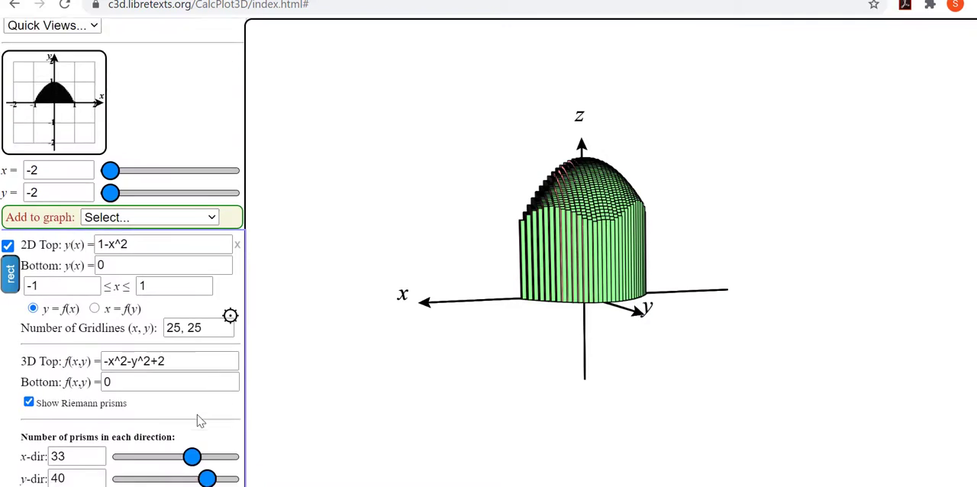
{"action": "scroll", "coordinate": [200, 422], "scroll_direction": "down", "scroll_amount": 1}
{"action": "left_click_drag", "start_coordinate": [76, 334], "coordinate": [42, 364]}
{"action": "type", "text": "44"}
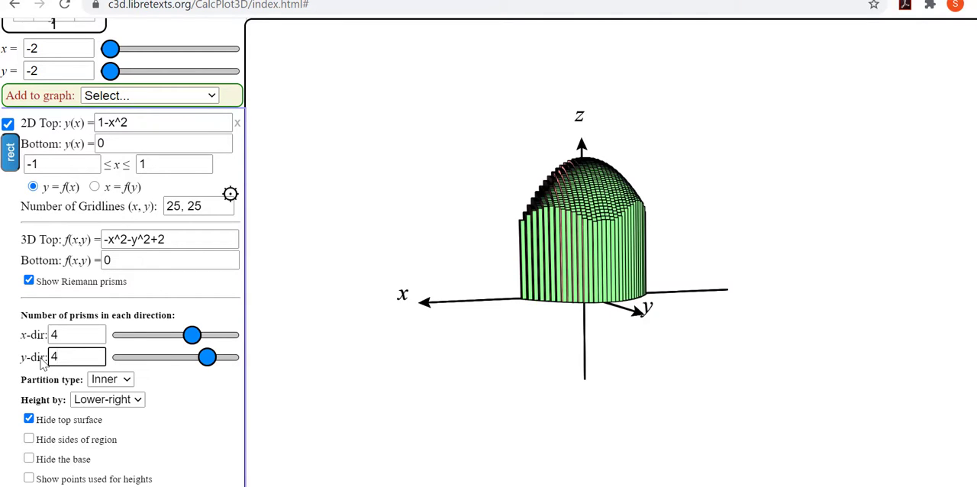
{"action": "key", "text": "Return"}
{"action": "left_click", "coordinate": [431, 397]}
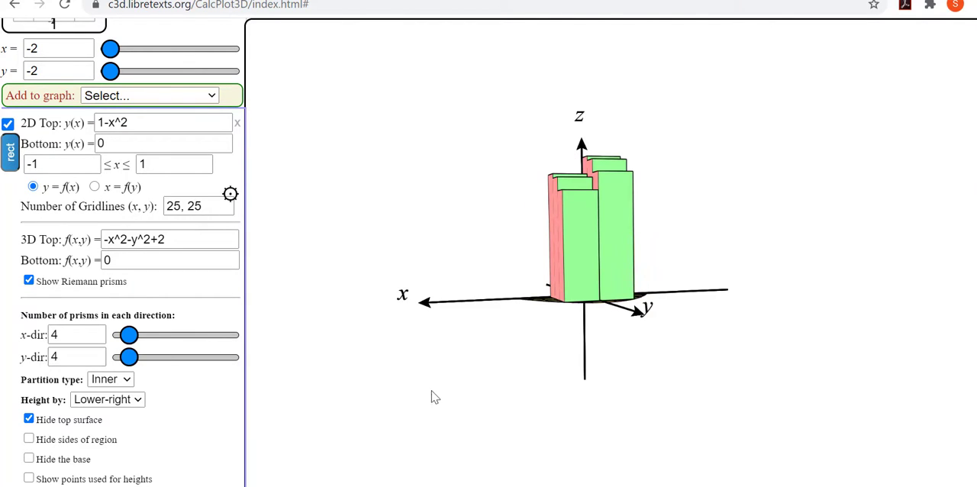
{"action": "left_click", "coordinate": [28, 419]}
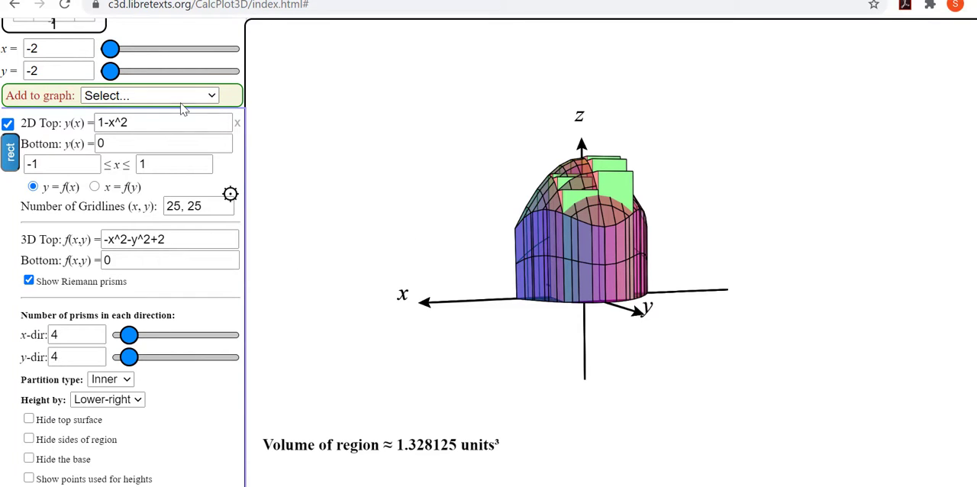
Step: Encode the current view in the URL and copy the resulting address into a Word document
{"action": "scroll", "coordinate": [183, 107], "scroll_direction": "up", "scroll_amount": 6}
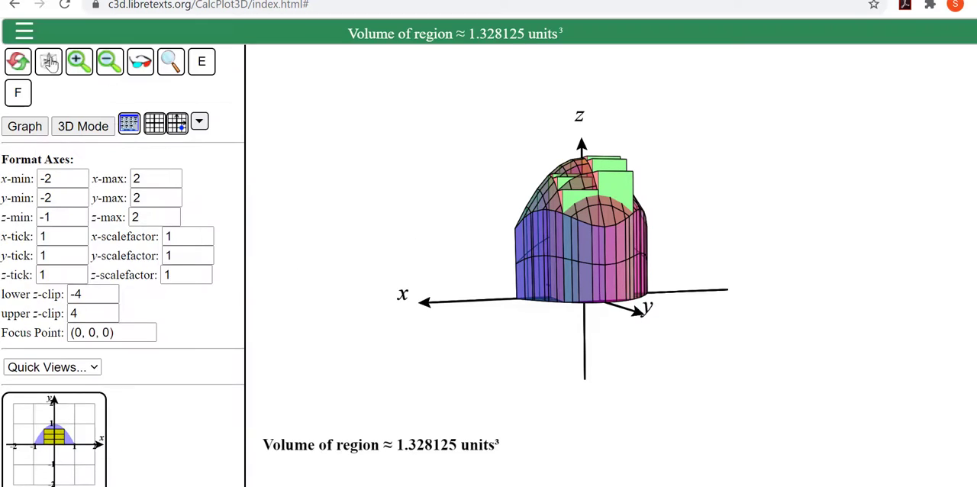
{"action": "left_click", "coordinate": [25, 35]}
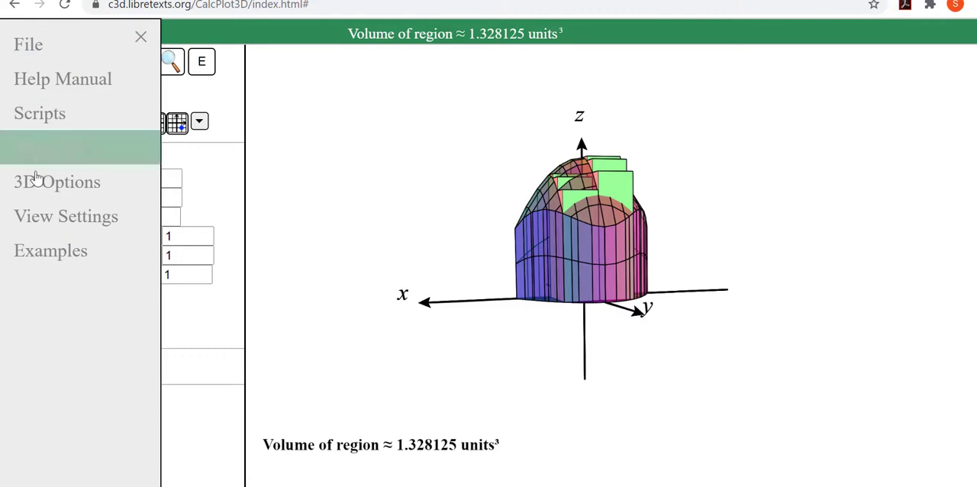
{"action": "left_click", "coordinate": [40, 46]}
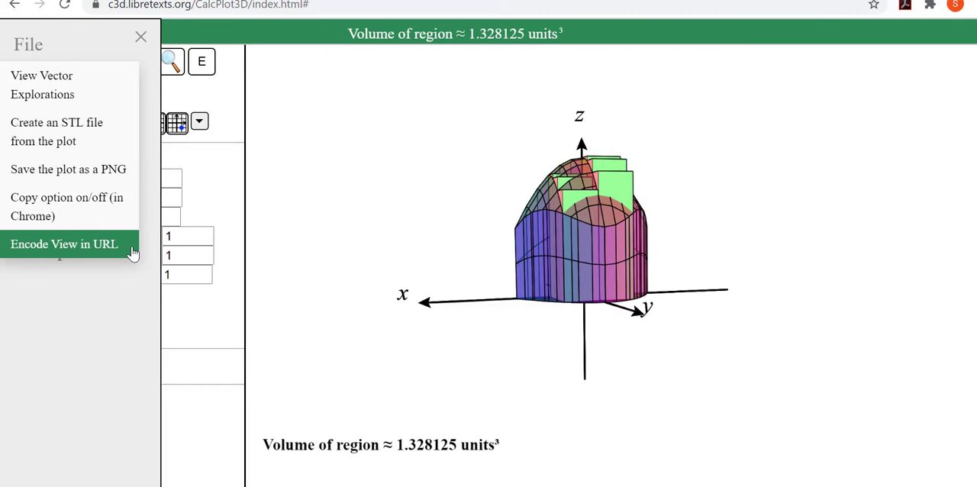
{"action": "left_click", "coordinate": [64, 244]}
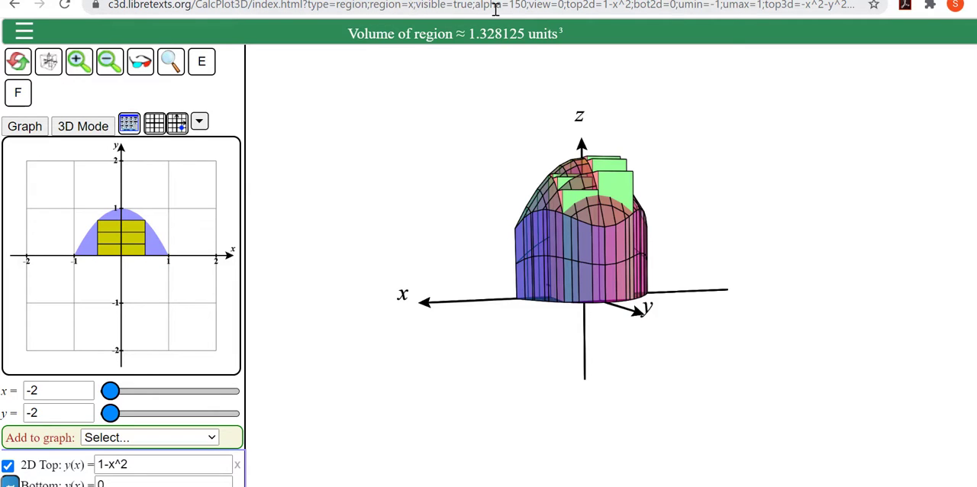
{"action": "left_click", "coordinate": [656, 6]}
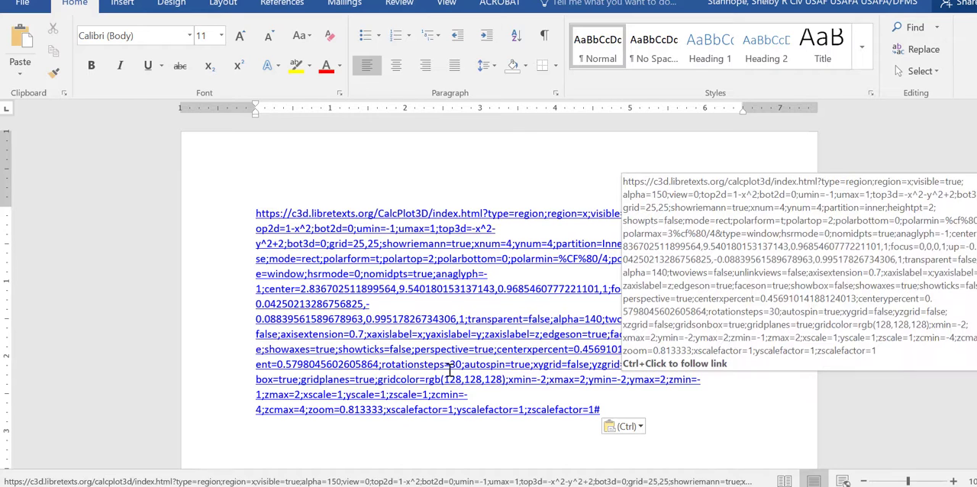
Step: Reopen the plot from the link in the Word document and set the prisms to 27 in x and 36 in y
{"action": "left_click", "coordinate": [450, 374], "text": "ctrl"}
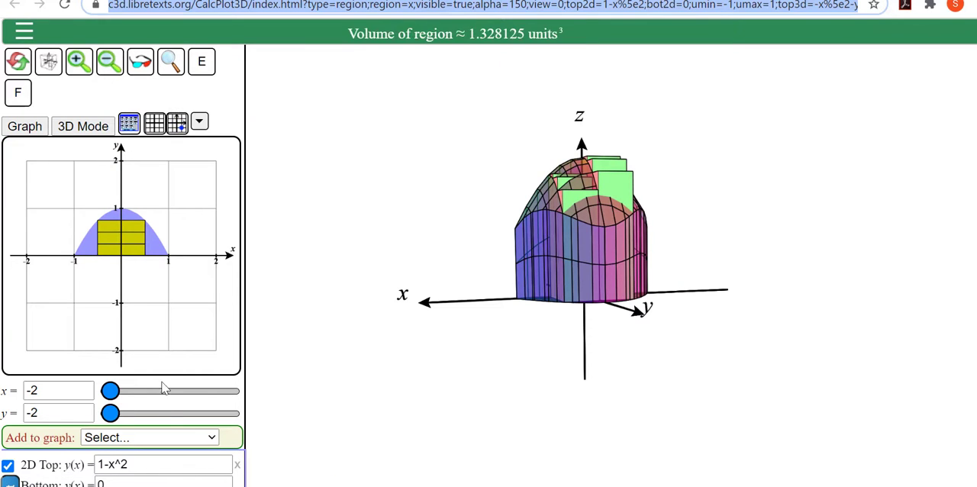
{"action": "scroll", "coordinate": [172, 412], "scroll_direction": "down", "scroll_amount": 3}
{"action": "scroll", "coordinate": [172, 412], "scroll_direction": "down", "scroll_amount": 1}
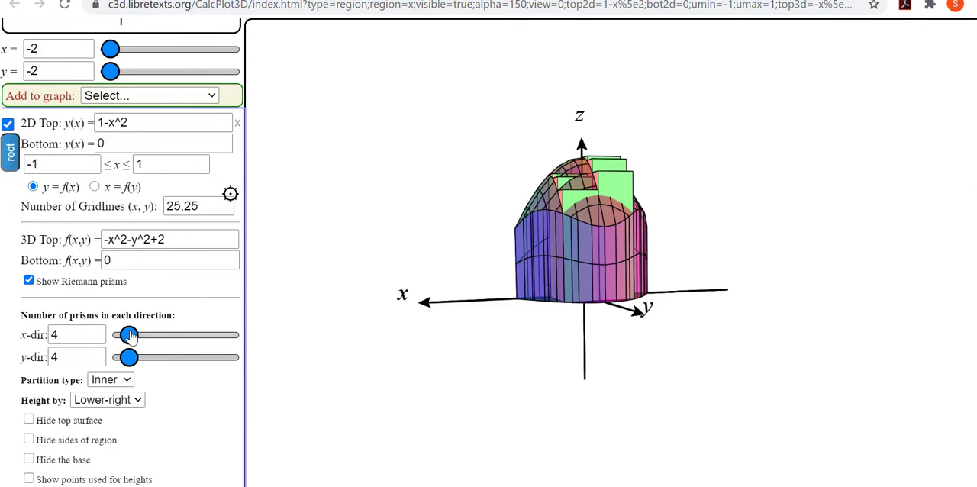
{"action": "left_click_drag", "start_coordinate": [129, 335], "coordinate": [178, 340]}
{"action": "left_click_drag", "start_coordinate": [129, 359], "coordinate": [198, 371]}
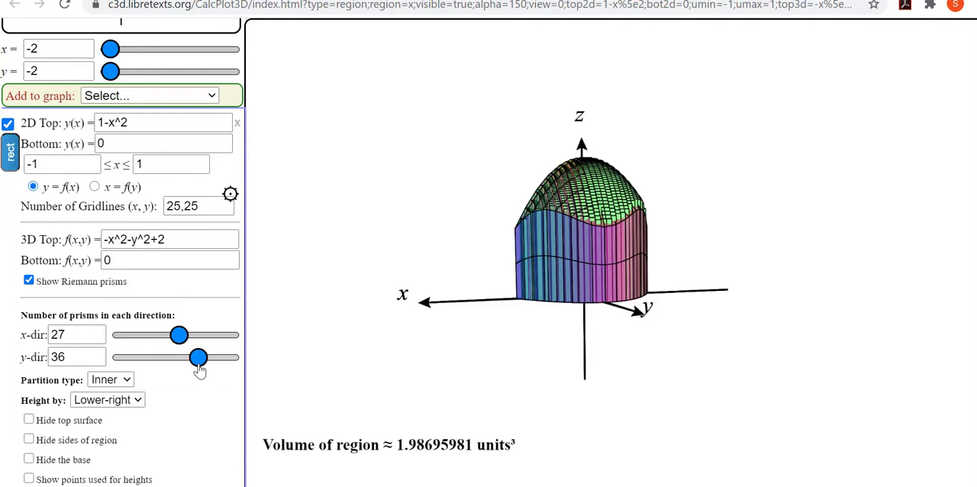
Step: Load the script file "CalcPlot3D Script - Intersection of planes.txt" and narrow the side panel beside the plot
{"action": "scroll", "coordinate": [198, 370], "scroll_direction": "up", "scroll_amount": 5}
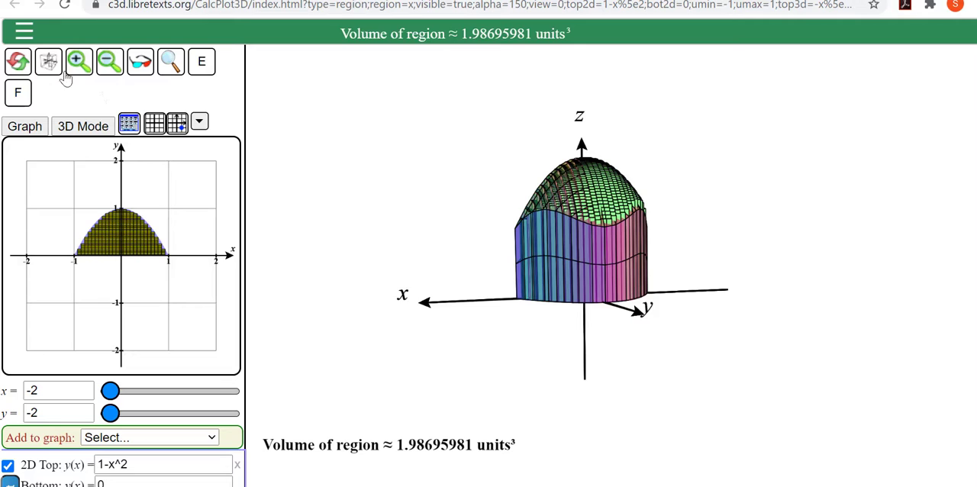
{"action": "left_click", "coordinate": [24, 33]}
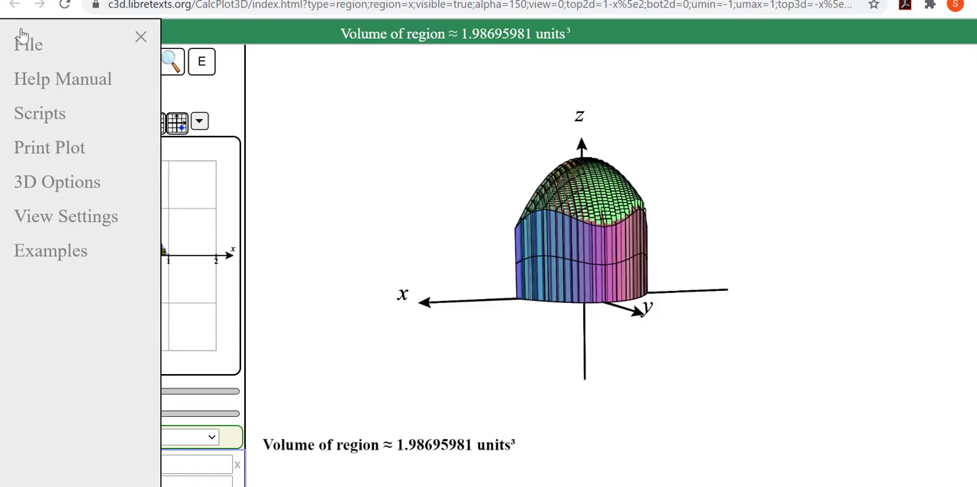
{"action": "left_click", "coordinate": [88, 125]}
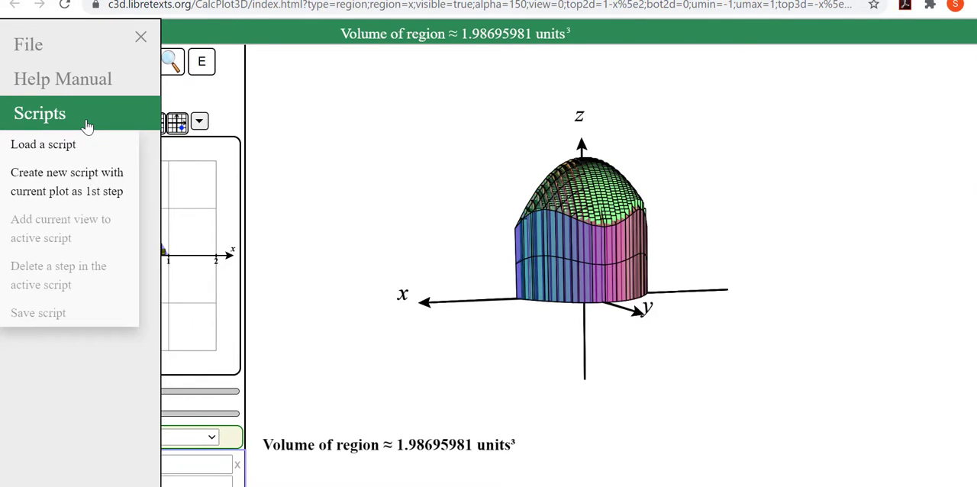
{"action": "left_click", "coordinate": [96, 155]}
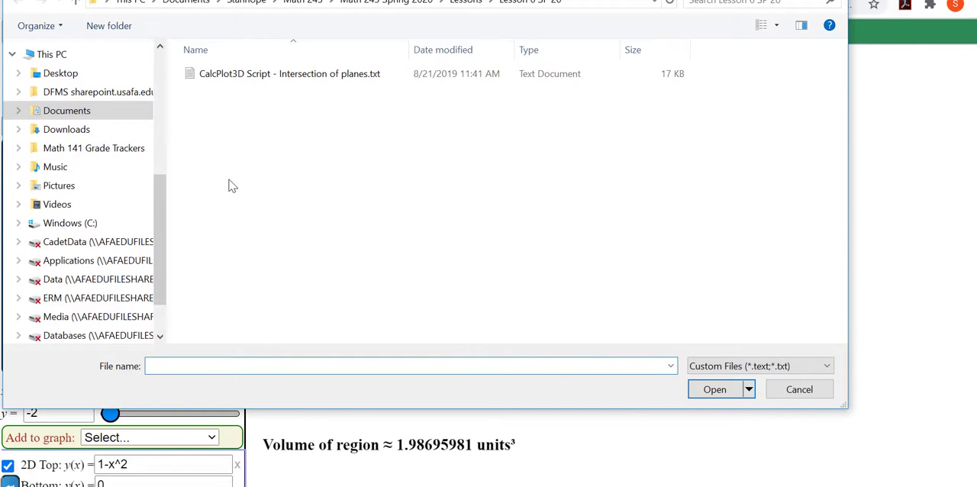
{"action": "left_click", "coordinate": [306, 75]}
{"action": "left_click", "coordinate": [719, 390]}
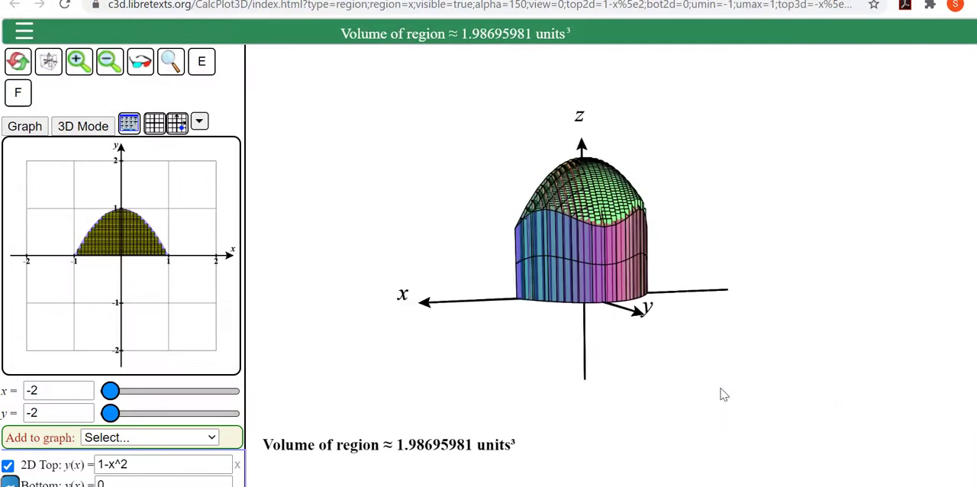
{"action": "left_click_drag", "start_coordinate": [139, 197], "coordinate": [120, 196]}
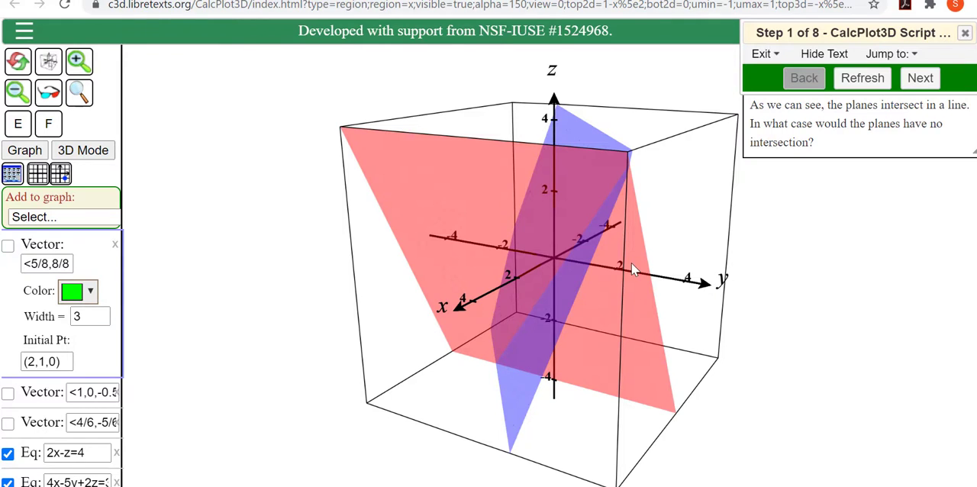
Step: Advance the intersection-of-planes script to step 5 and widen the side panel to fit the full vector and plane expressions
{"action": "left_click", "coordinate": [920, 78]}
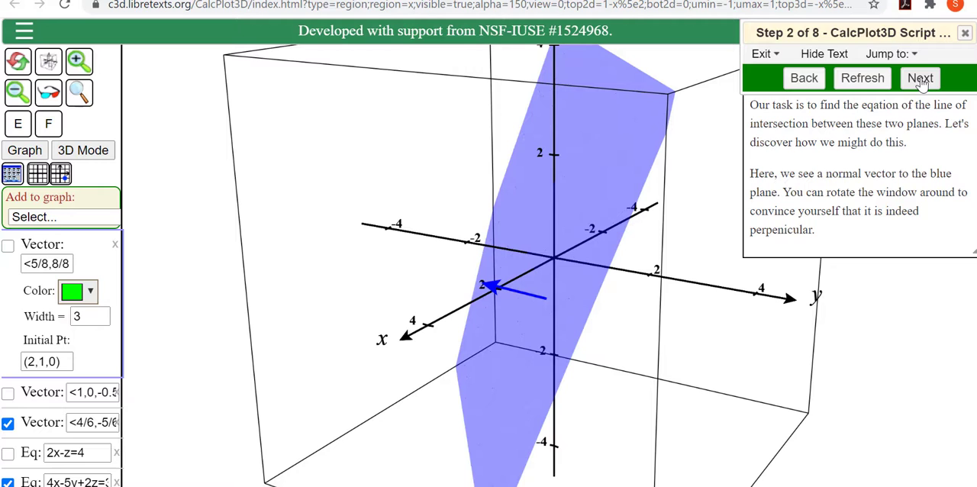
{"action": "mouse_move", "coordinate": [618, 286]}
{"action": "left_mouse_down"}
{"action": "mouse_move", "coordinate": [610, 277]}
{"action": "mouse_move", "coordinate": [619, 286]}
{"action": "left_mouse_up"}
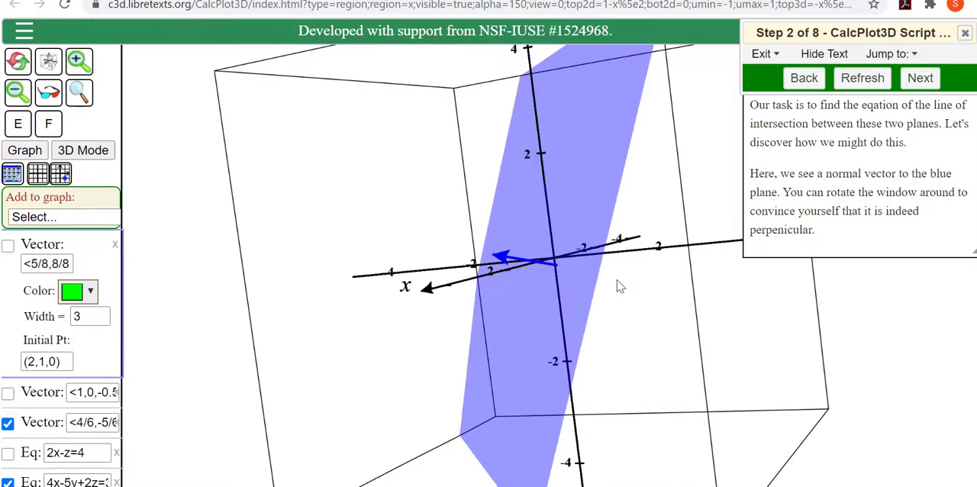
{"action": "left_click", "coordinate": [909, 83]}
{"action": "left_click", "coordinate": [906, 84]}
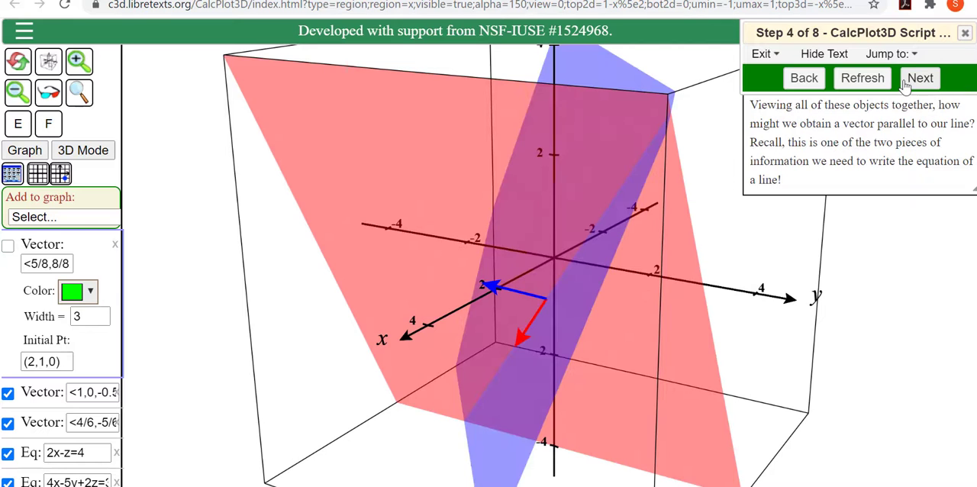
{"action": "left_click", "coordinate": [905, 86]}
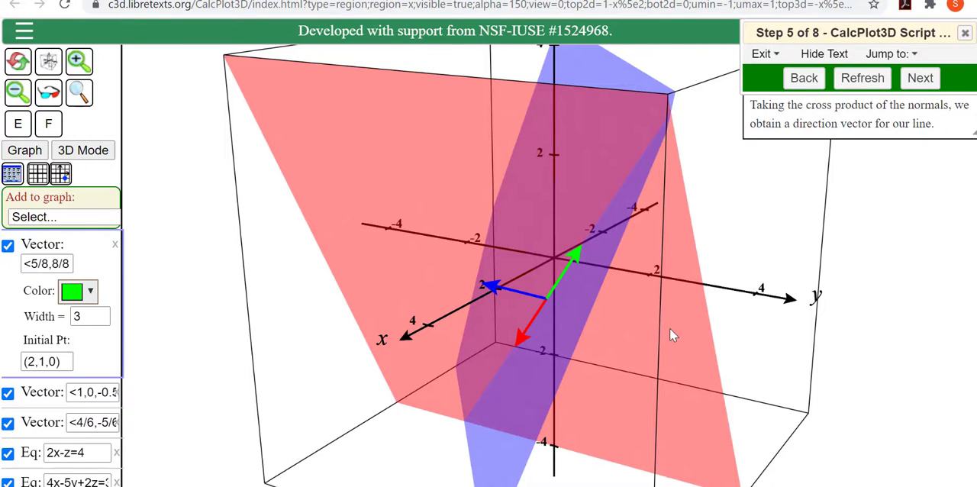
{"action": "mouse_move", "coordinate": [669, 327]}
{"action": "left_mouse_down"}
{"action": "mouse_move", "coordinate": [661, 323]}
{"action": "mouse_move", "coordinate": [681, 329]}
{"action": "mouse_move", "coordinate": [665, 310]}
{"action": "mouse_move", "coordinate": [675, 326]}
{"action": "left_mouse_up"}
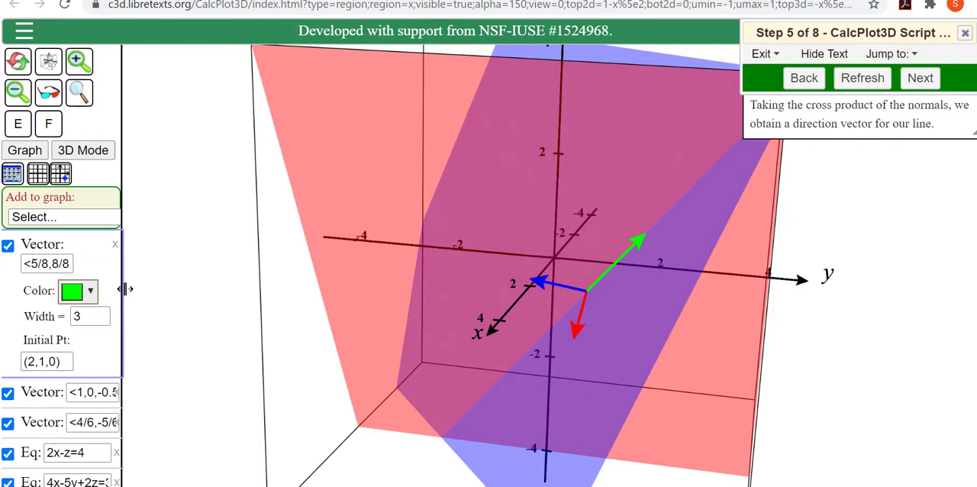
{"action": "left_click_drag", "start_coordinate": [123, 291], "coordinate": [226, 295]}
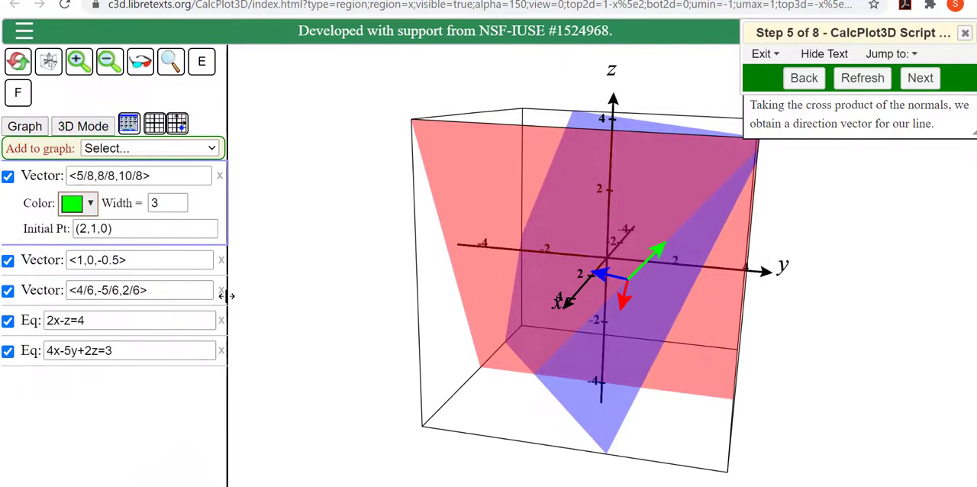